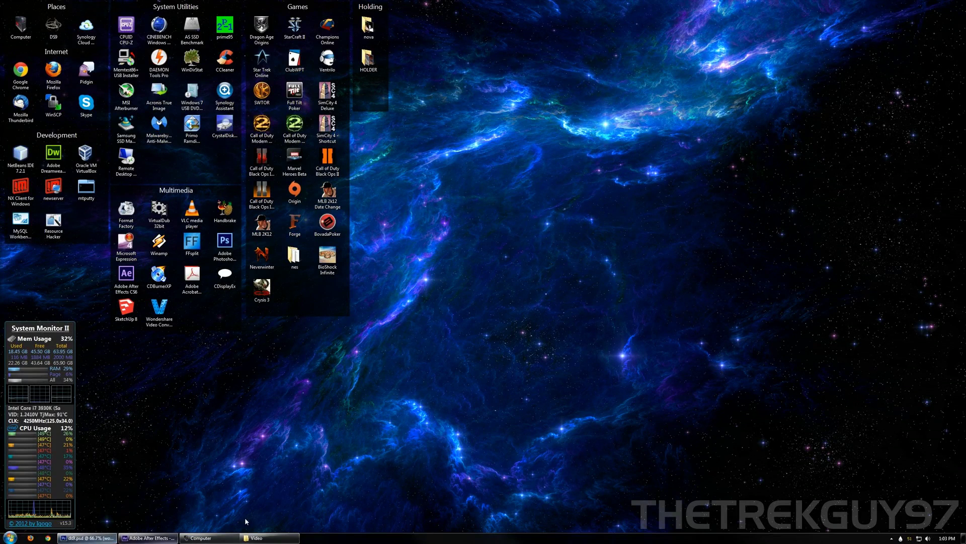
Maximize Photoshop, review the tj_defiant_final.jpg and ds9_03.jpg source images, then return to ds9.psd
left_click(98, 539)
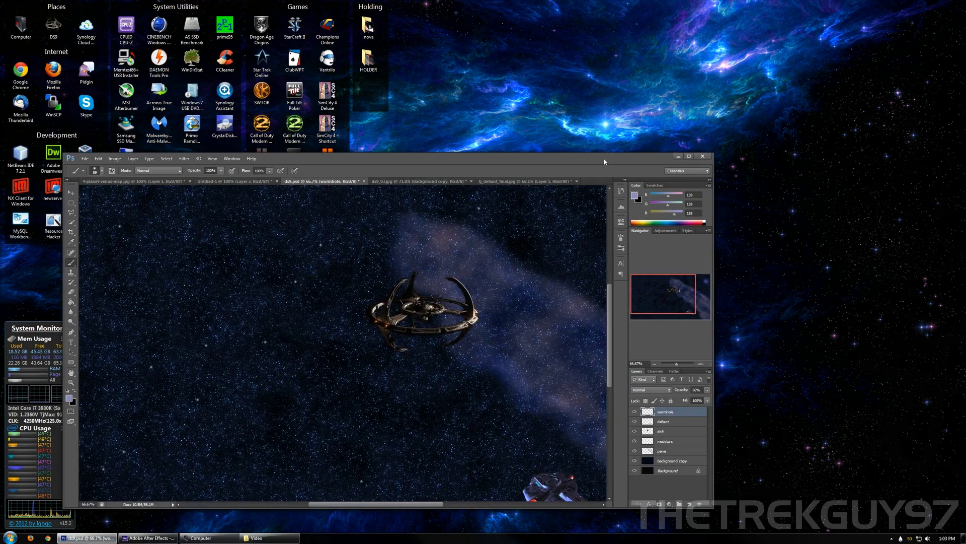
double_click(604, 162)
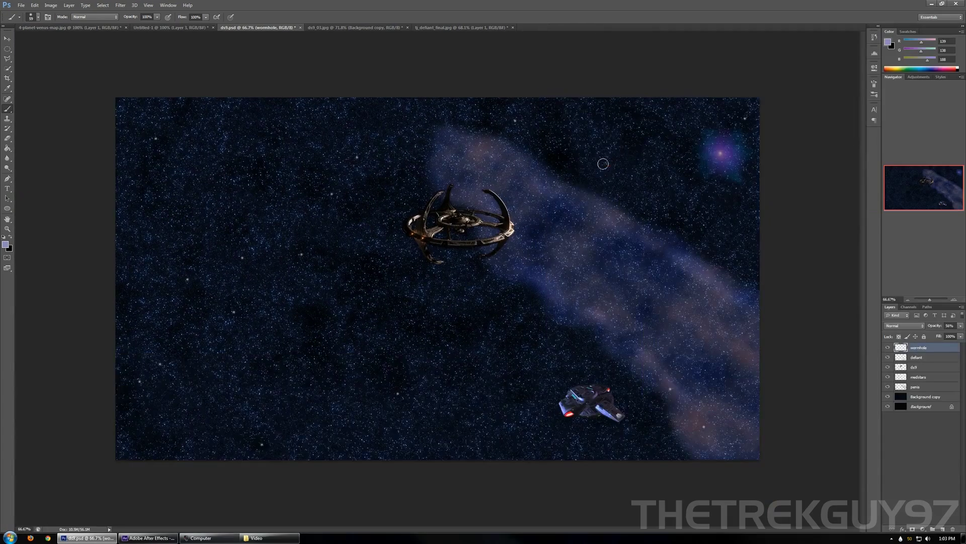
left_click(452, 28)
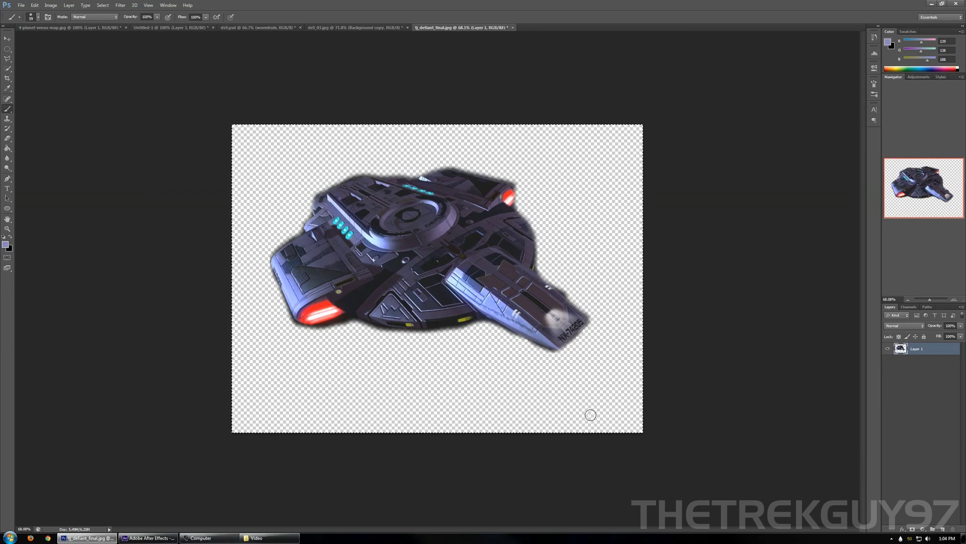
key("ctrl+shift+Tab")
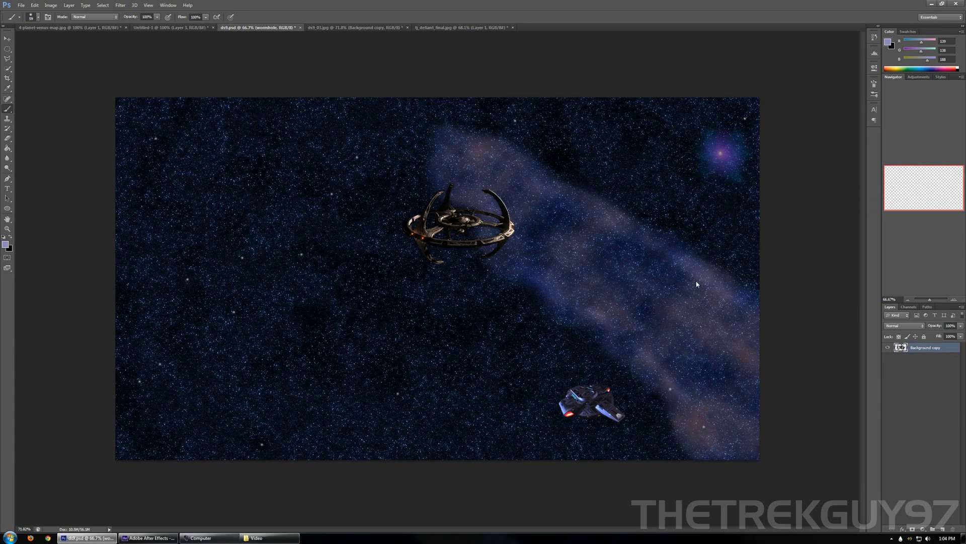
left_click(275, 27)
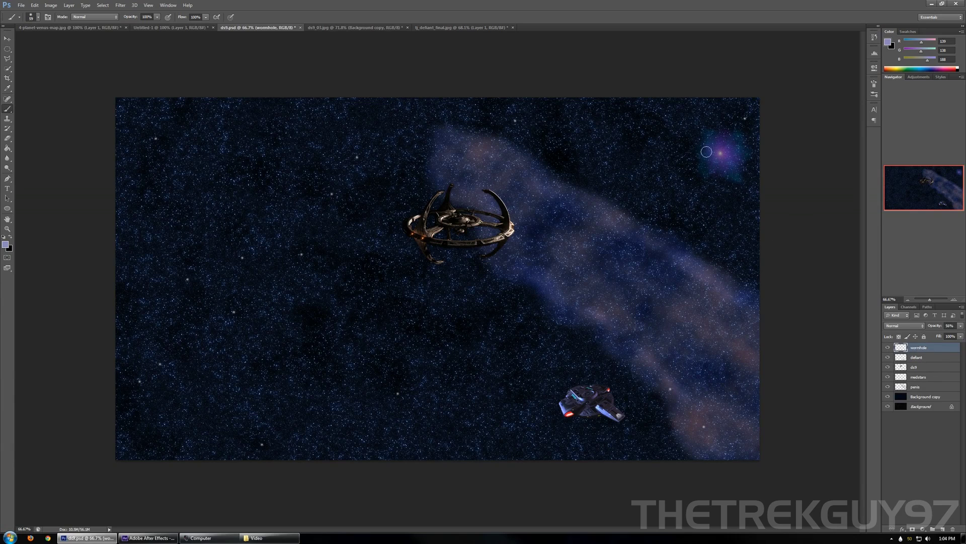
Shift the wormhole glow slightly left with the Move tool, then bring After Effects forward
left_click(8, 38)
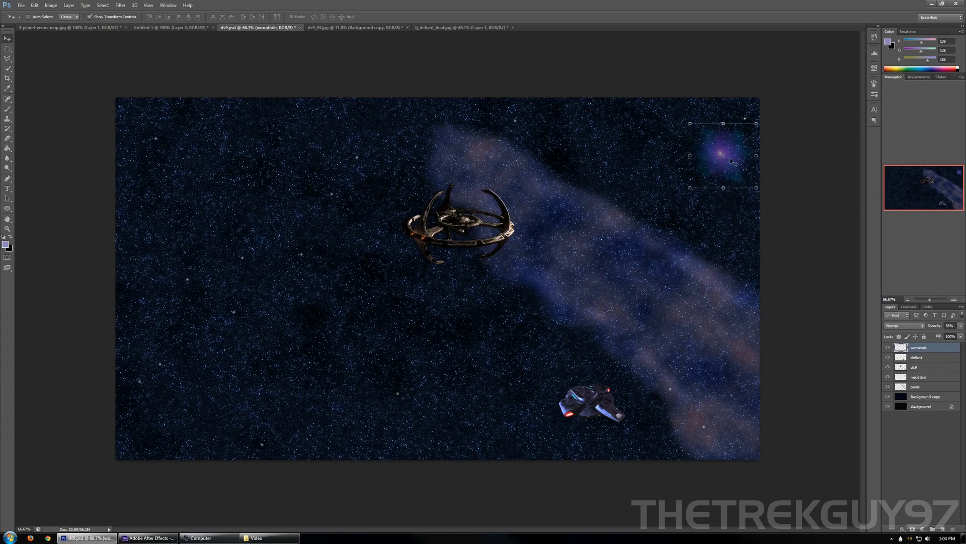
left_click_drag(730, 160, 703, 157)
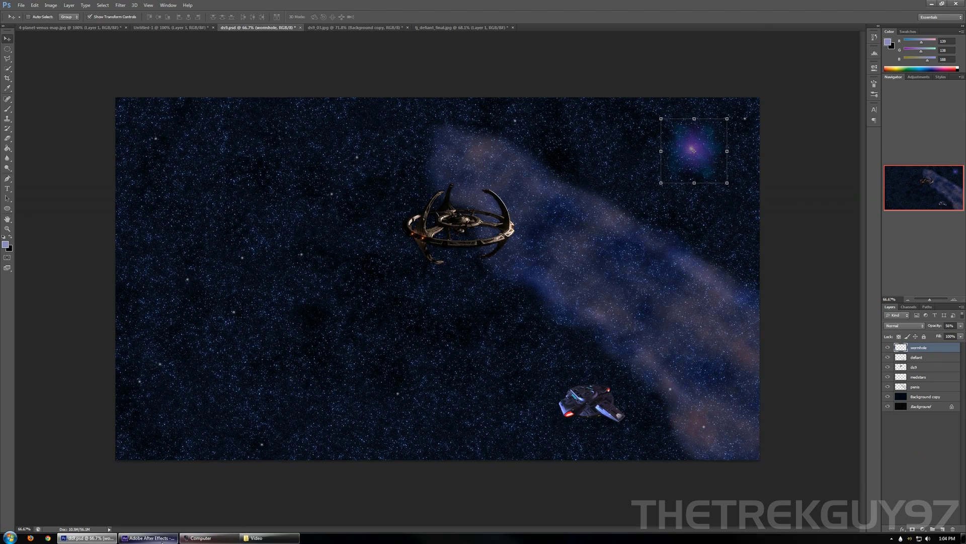
left_click(158, 539)
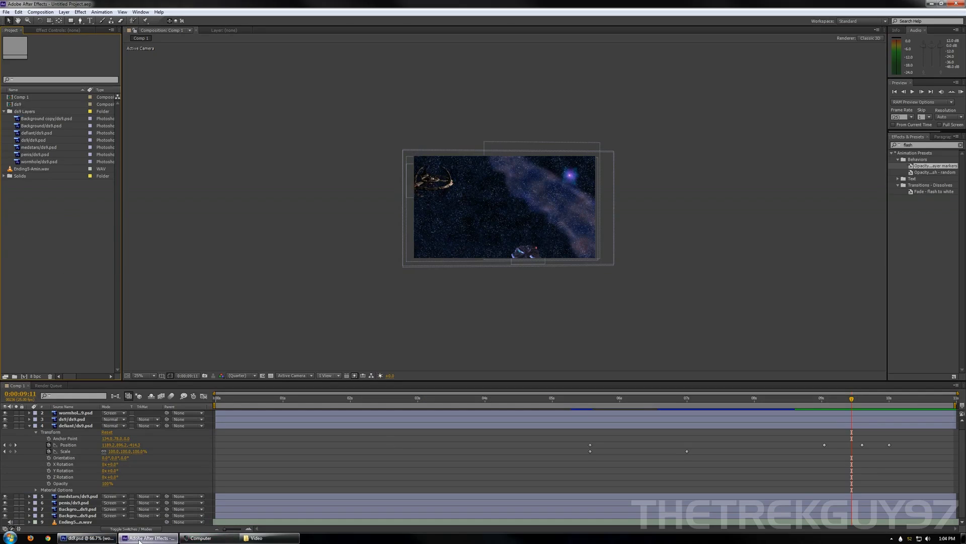
Play the rendered Comp 1_9 clip from the Video folder in VLC, then minimize VLC
left_click(86, 537)
left_click(260, 538)
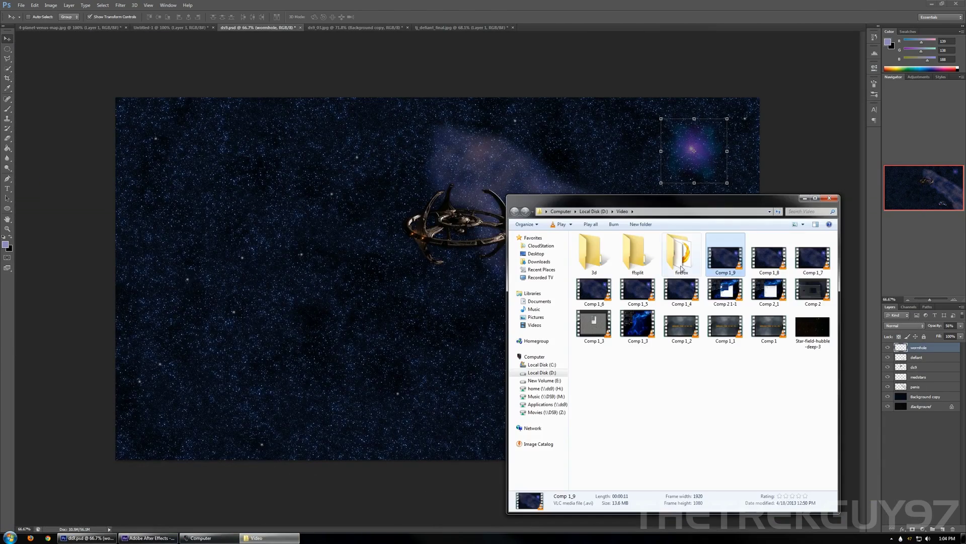
double_click(729, 261)
double_click(606, 258)
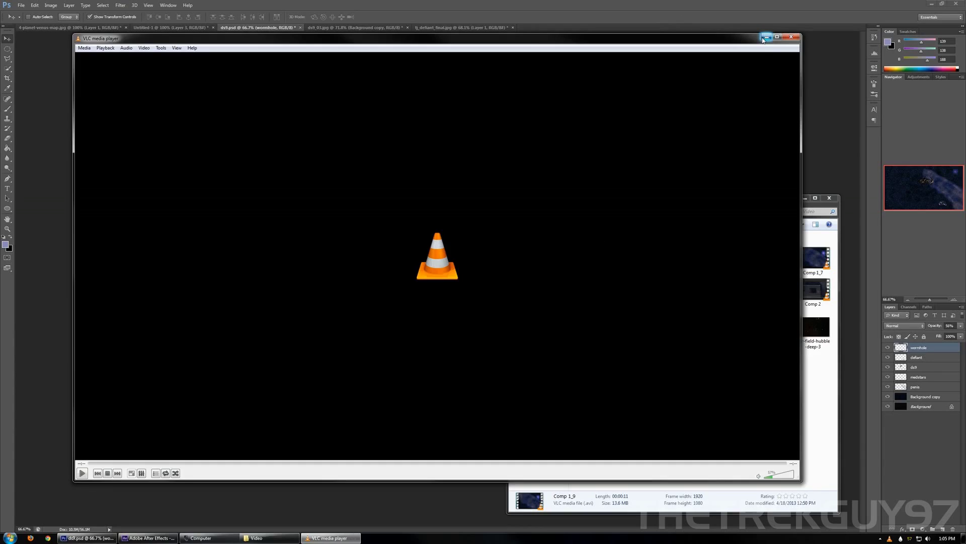
left_click(765, 37)
left_click(783, 4)
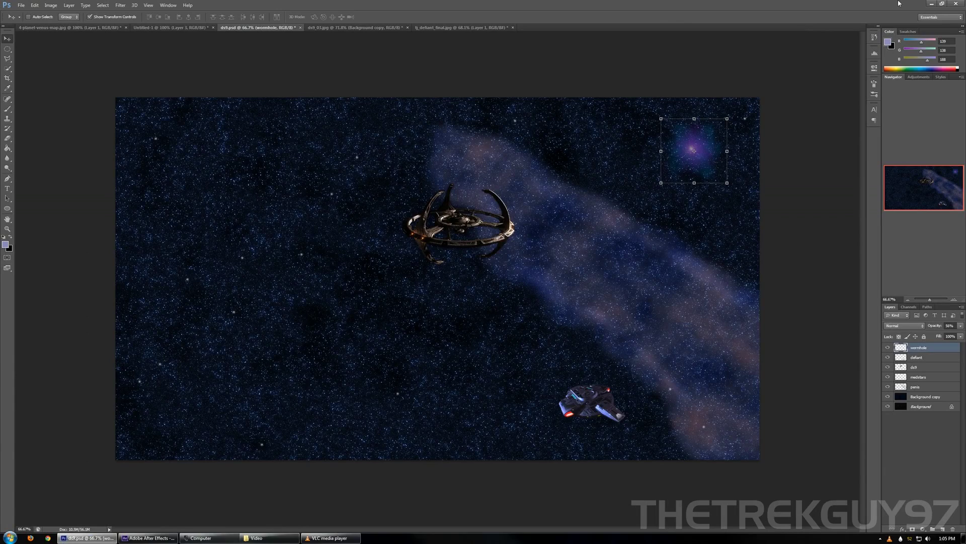
Start a new, empty After Effects project
left_click(930, 5)
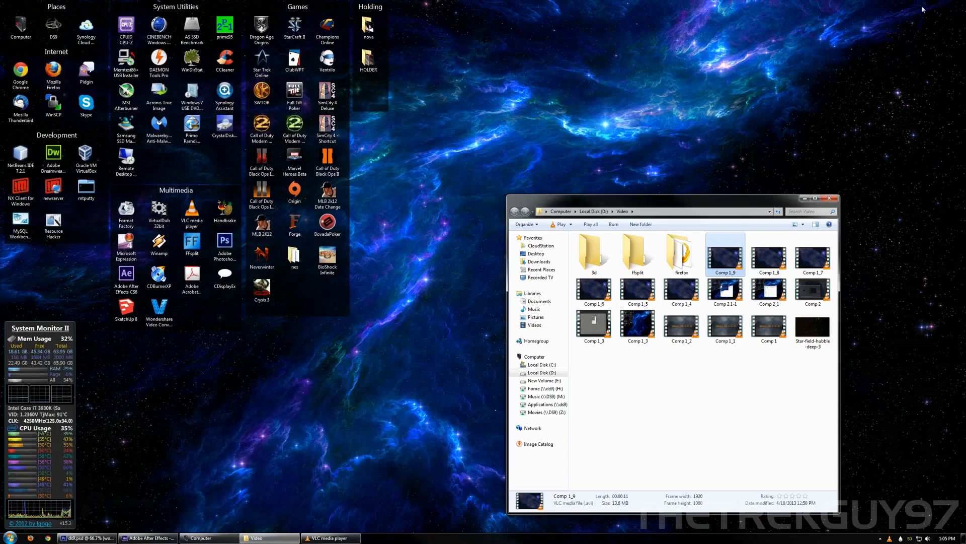
left_click(149, 538)
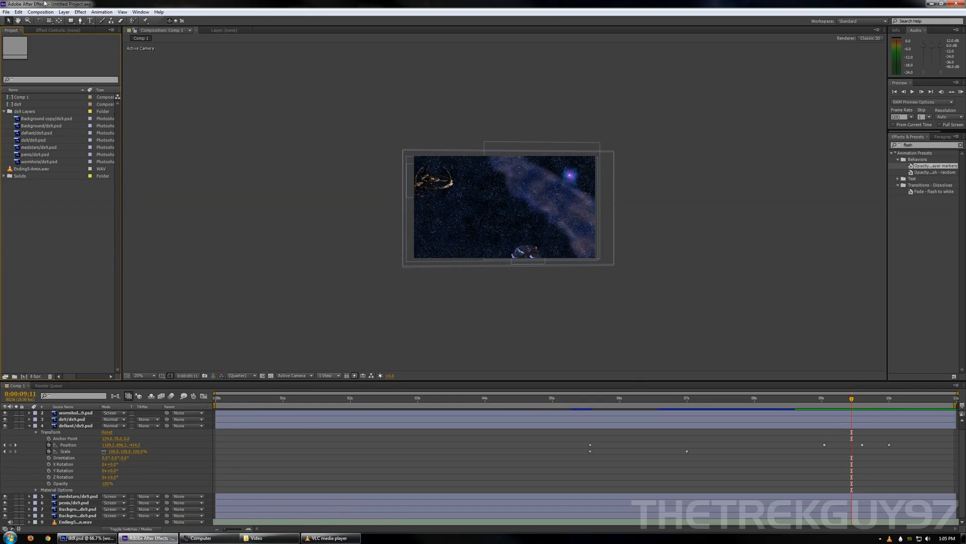
left_click(6, 13)
mouse_move(12, 21)
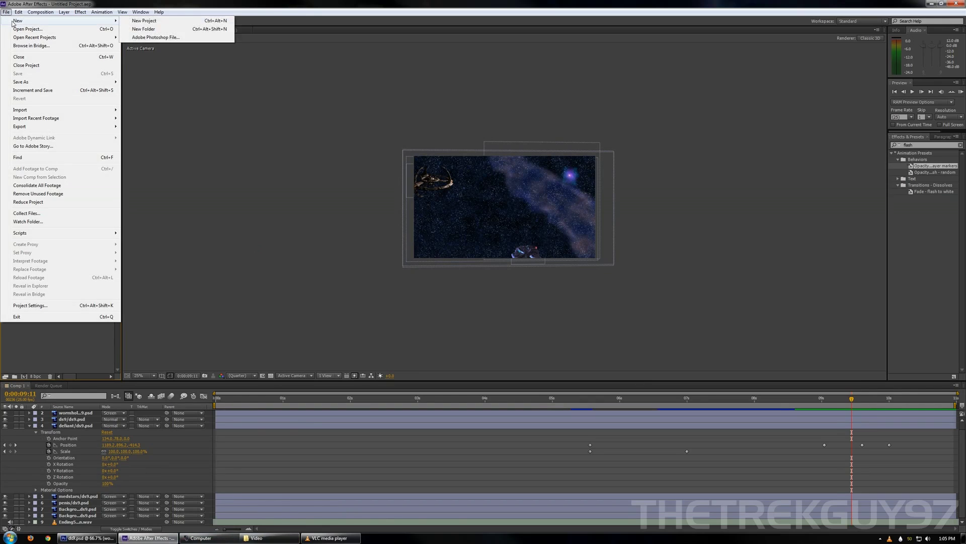
left_click(143, 21)
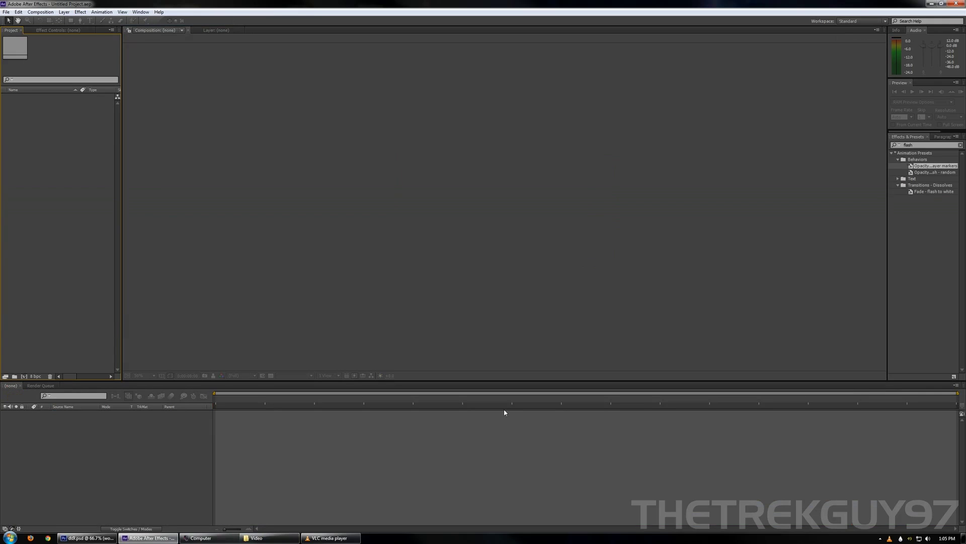
Create Comp 1 with the HDV/HDTV 720 29.97 preset at 1280x720
left_click(41, 12)
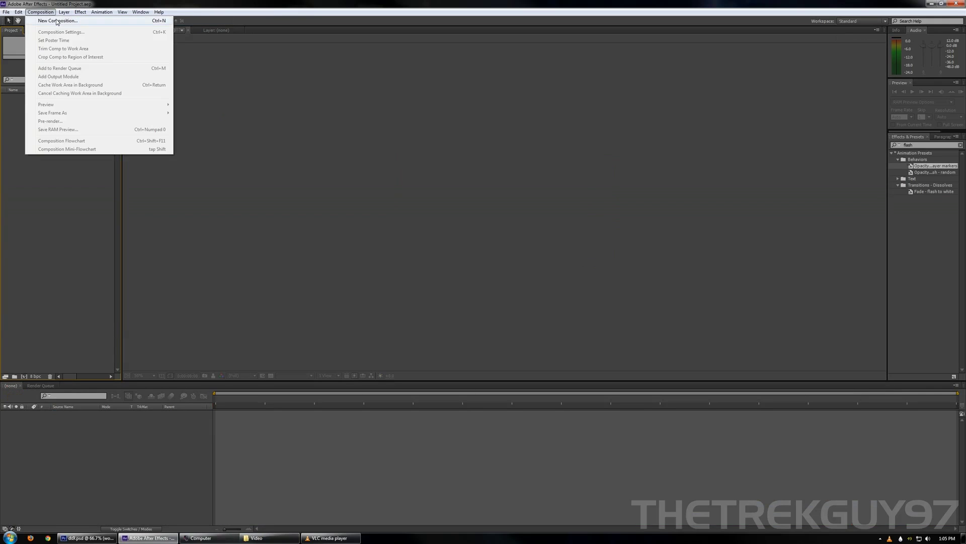
left_click(57, 21)
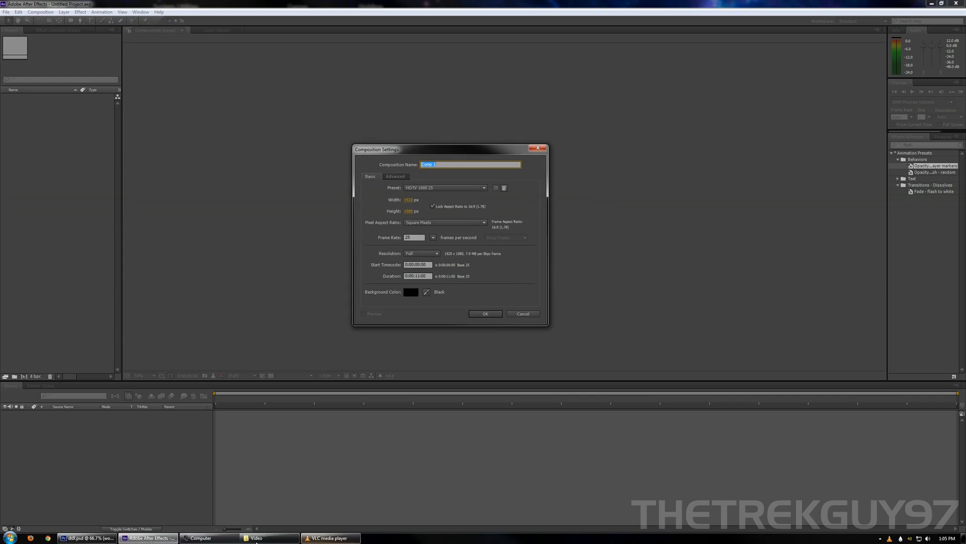
left_click(74, 539)
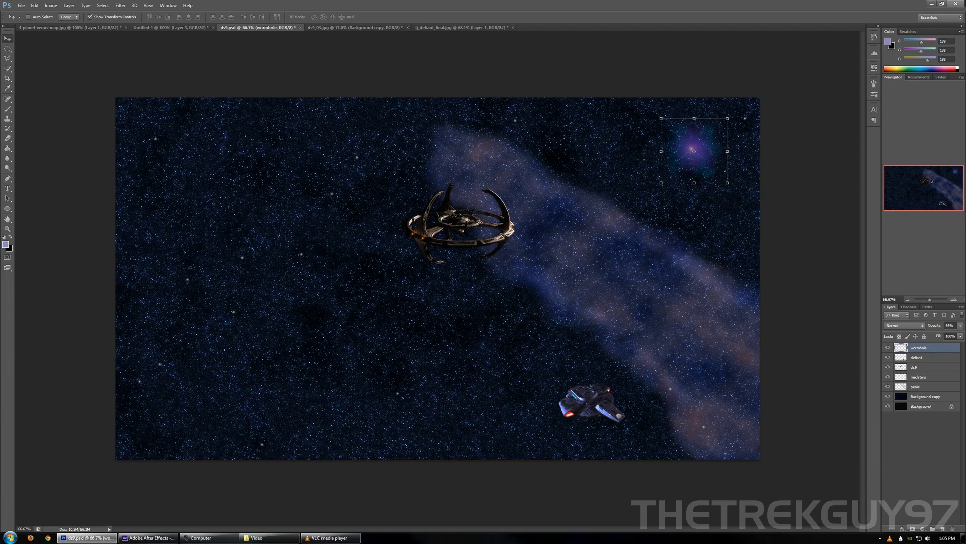
left_click(931, 4)
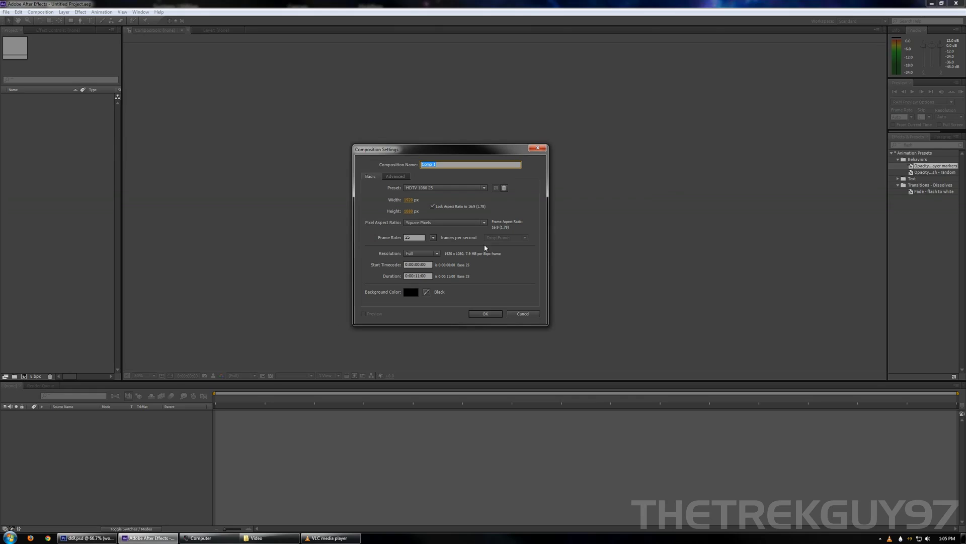
left_click(451, 188)
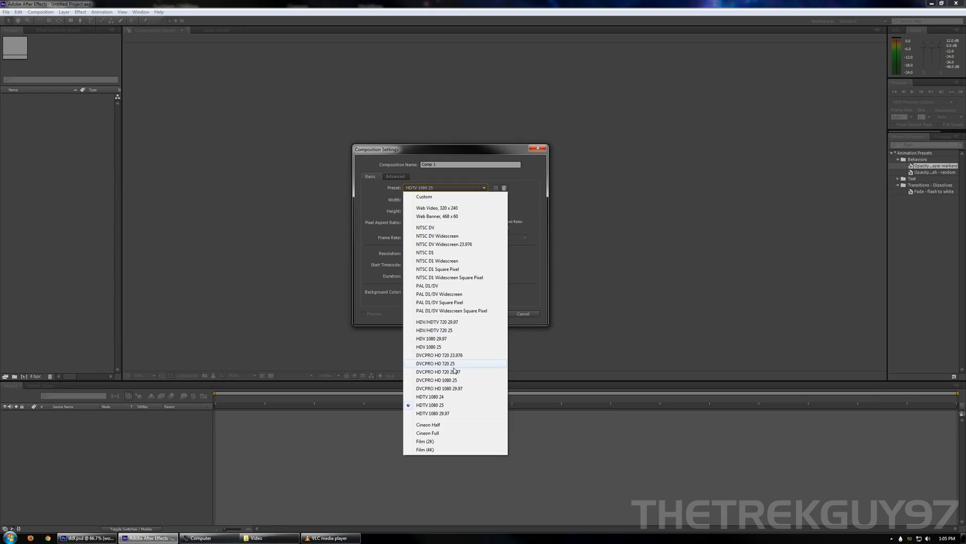
left_click(458, 322)
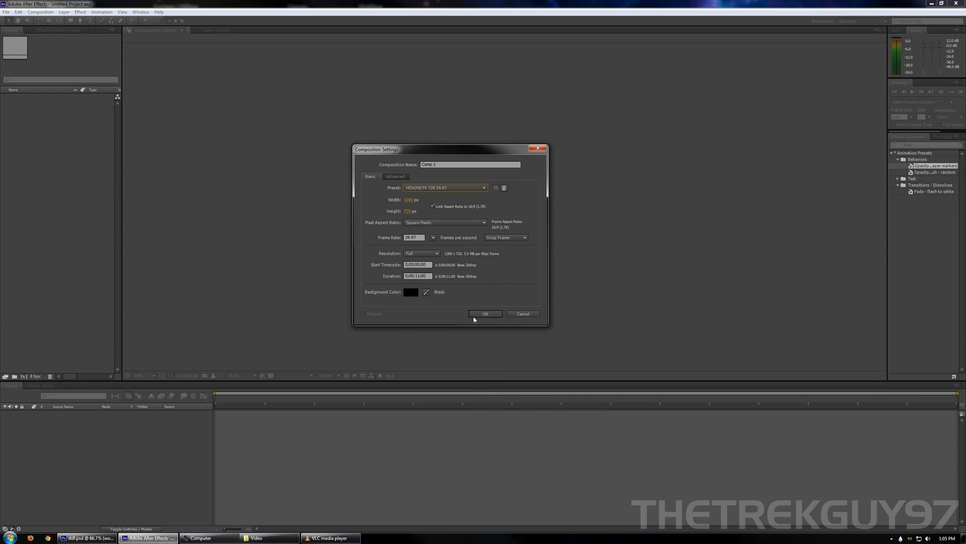
left_click(489, 314)
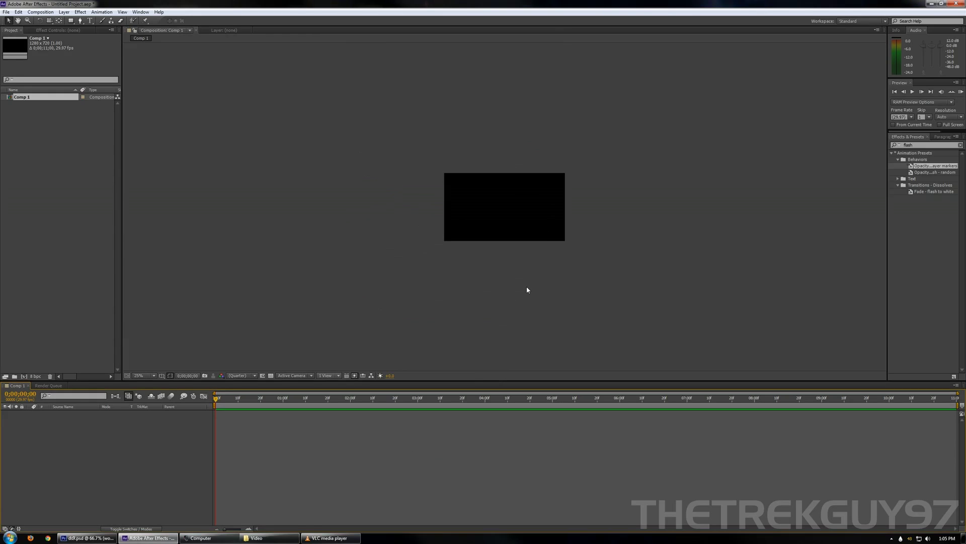
key("period")
key("period")
Browse the DS9 network share to the starfield project folder and select ds9.psd for import
key("comma")
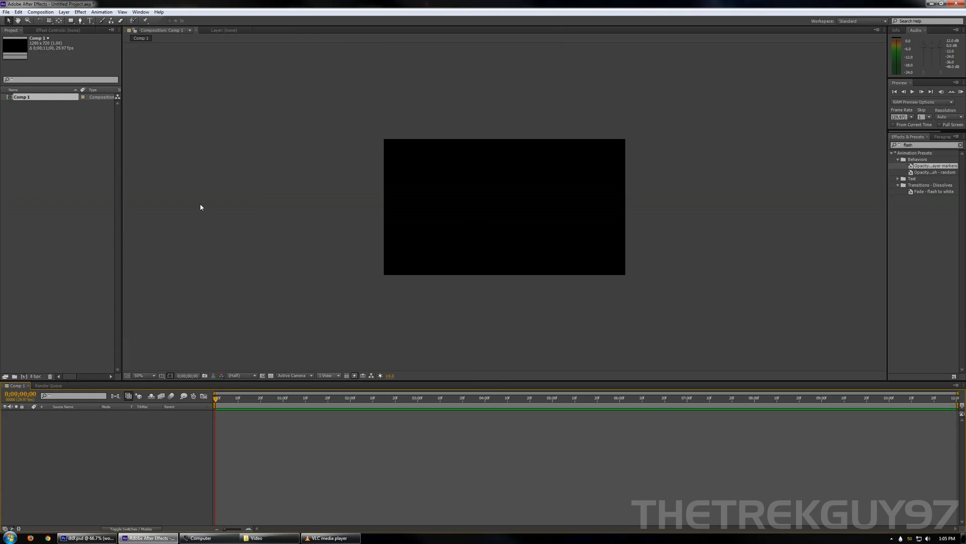
right_click(50, 125)
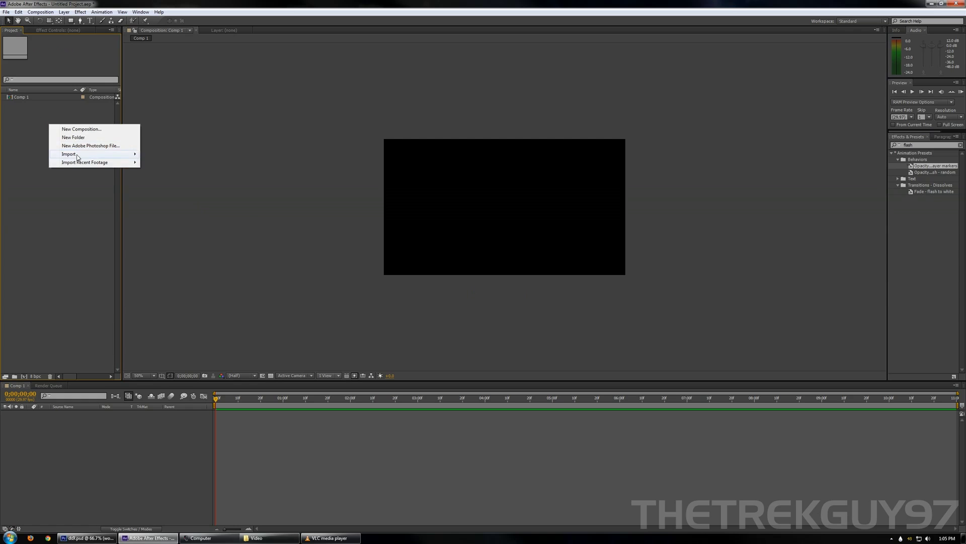
mouse_move(77, 157)
left_click(151, 156)
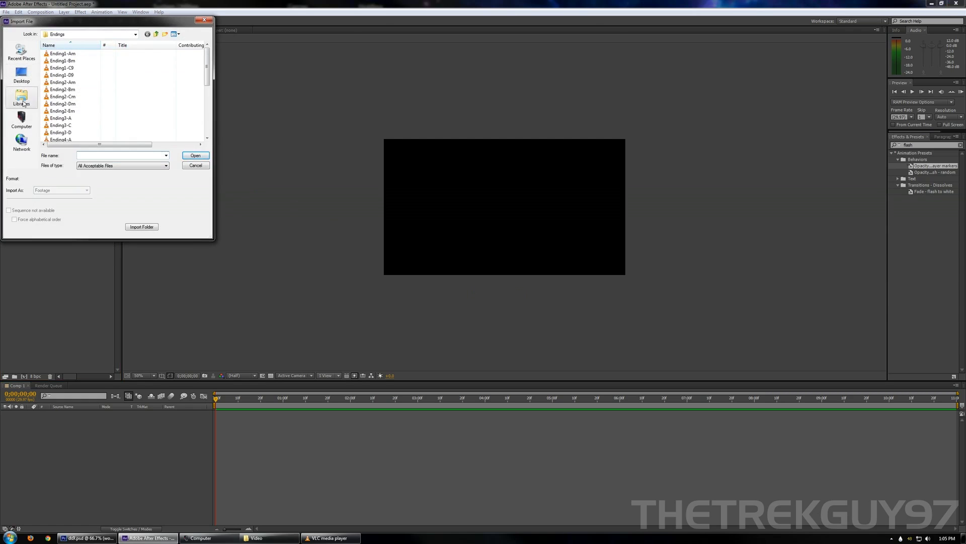
left_click(20, 138)
double_click(69, 66)
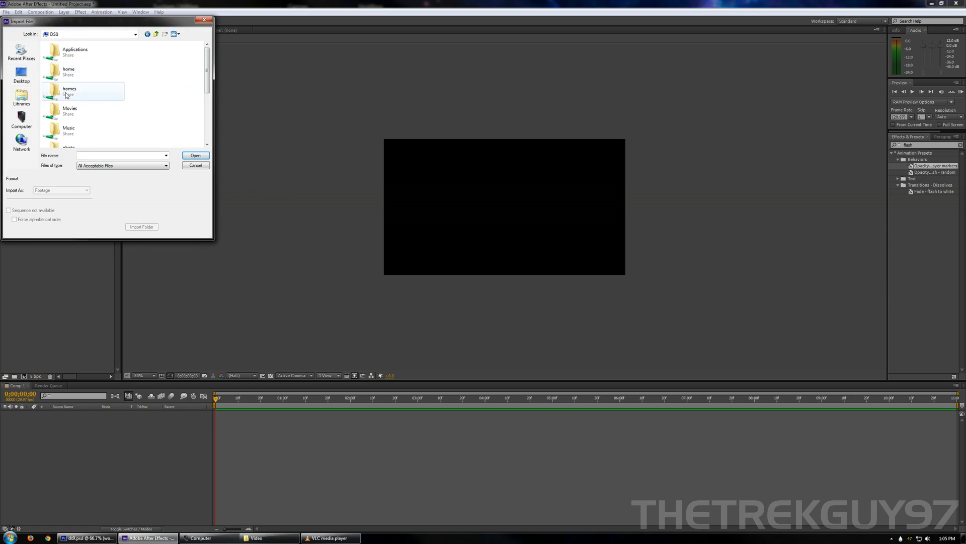
double_click(70, 72)
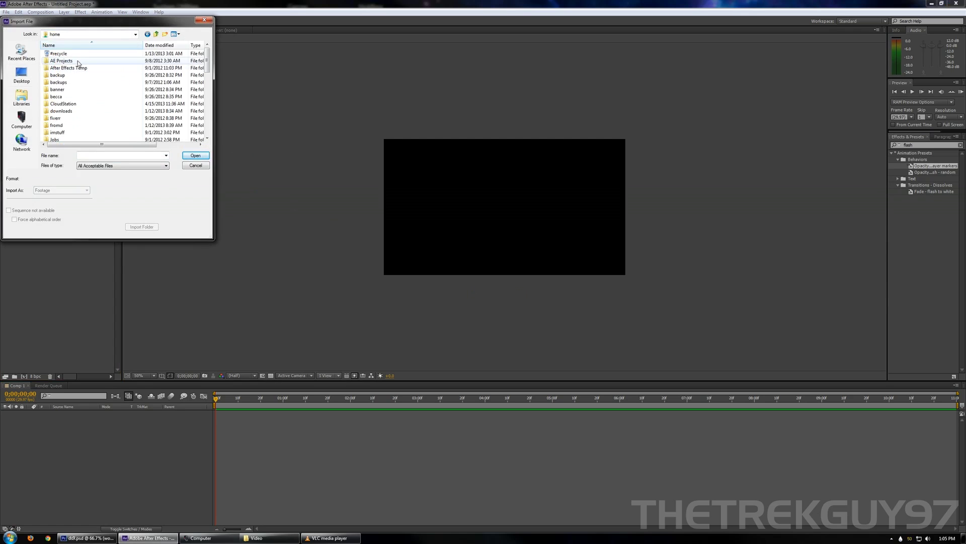
double_click(61, 107)
double_click(63, 89)
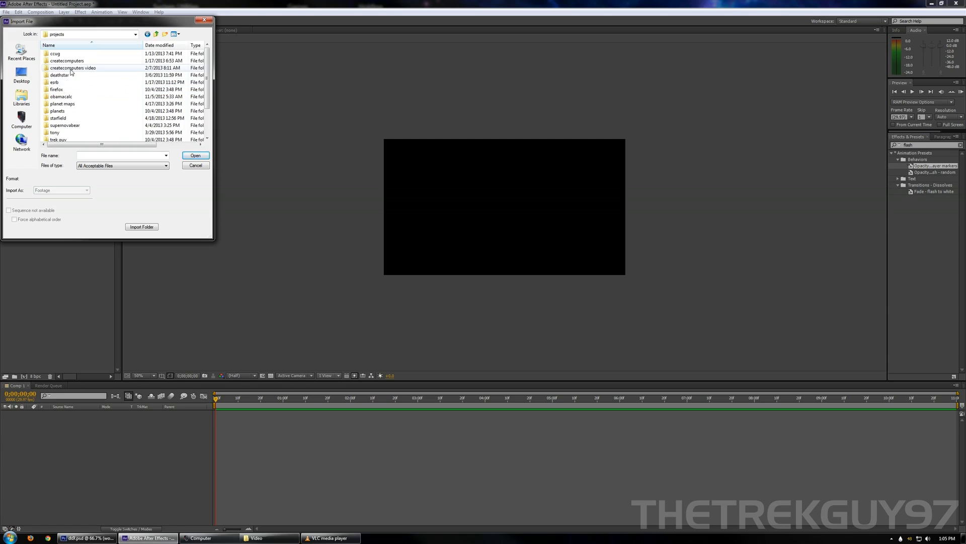
double_click(68, 119)
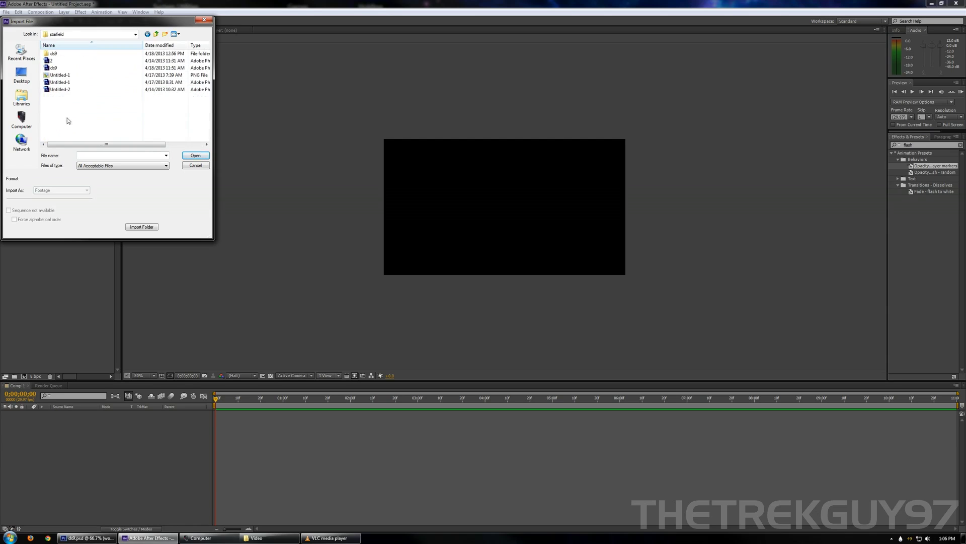
left_click(65, 69)
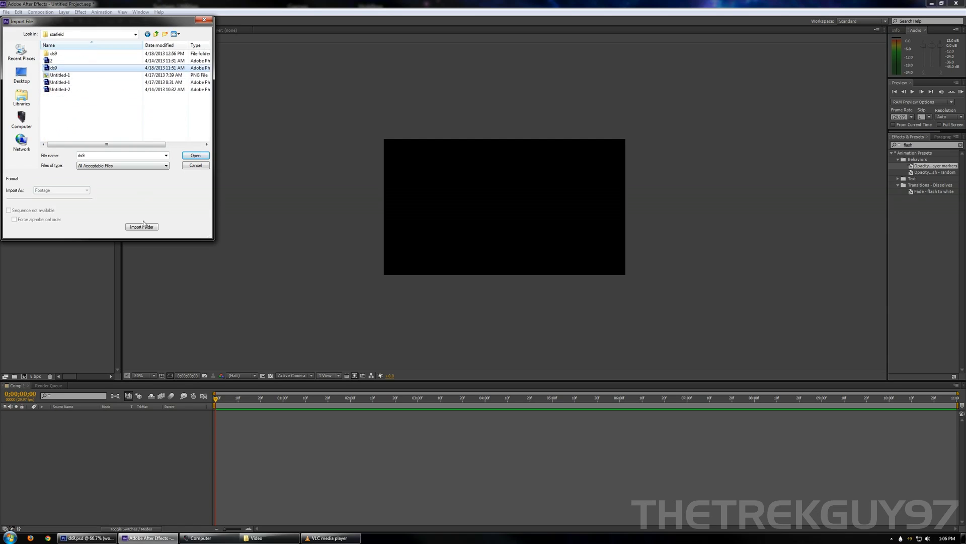
Import ds9.psd as Composition - Retain Layer Sizes with editable layer styles
left_click(195, 157)
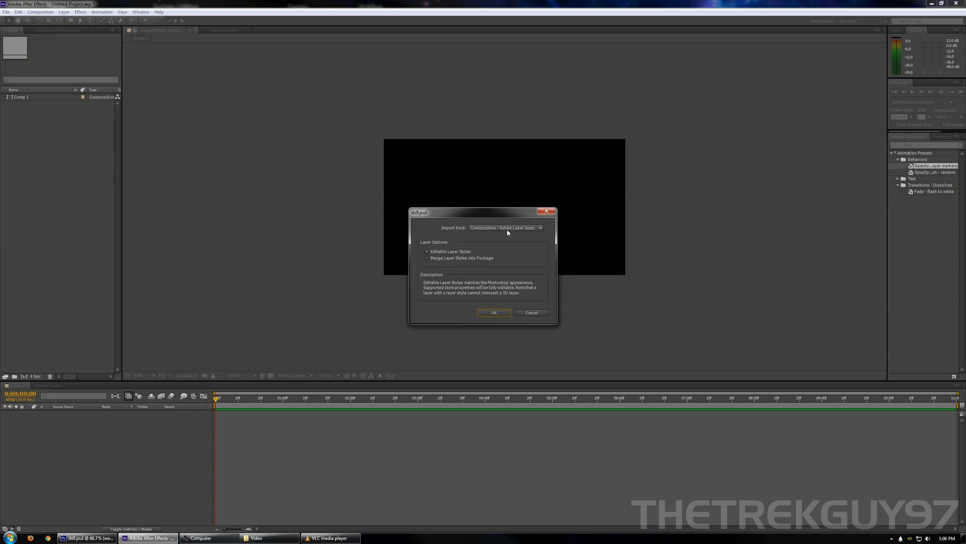
left_click(474, 229)
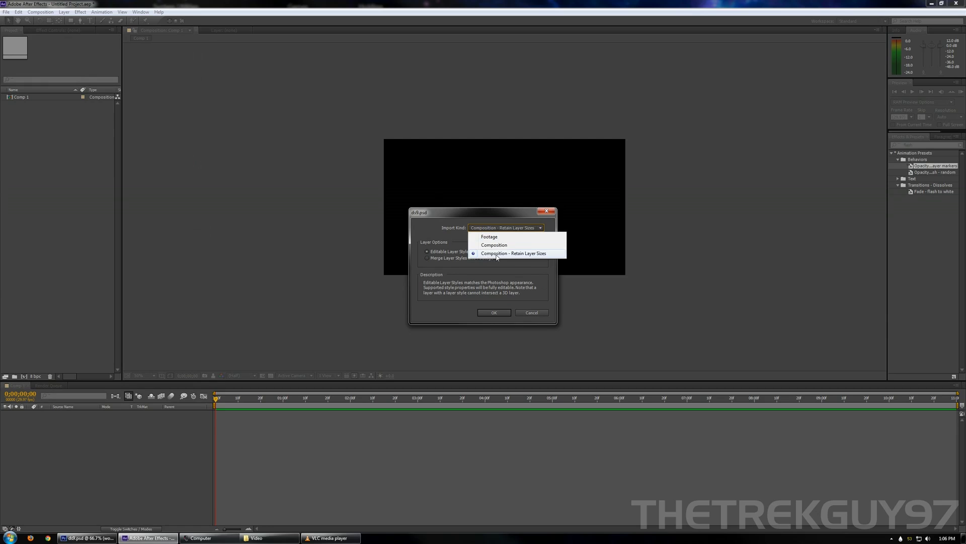
left_click(523, 254)
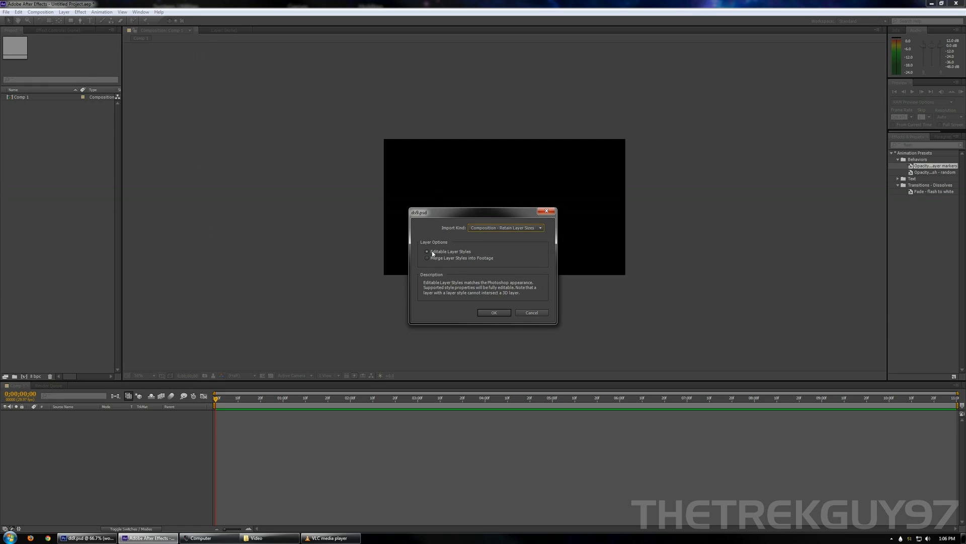
left_click(495, 312)
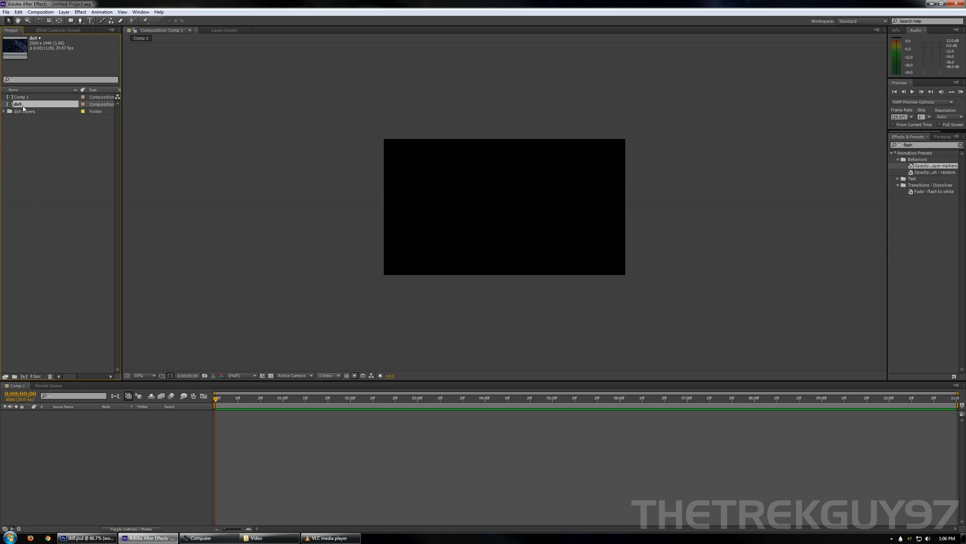
double_click(22, 104)
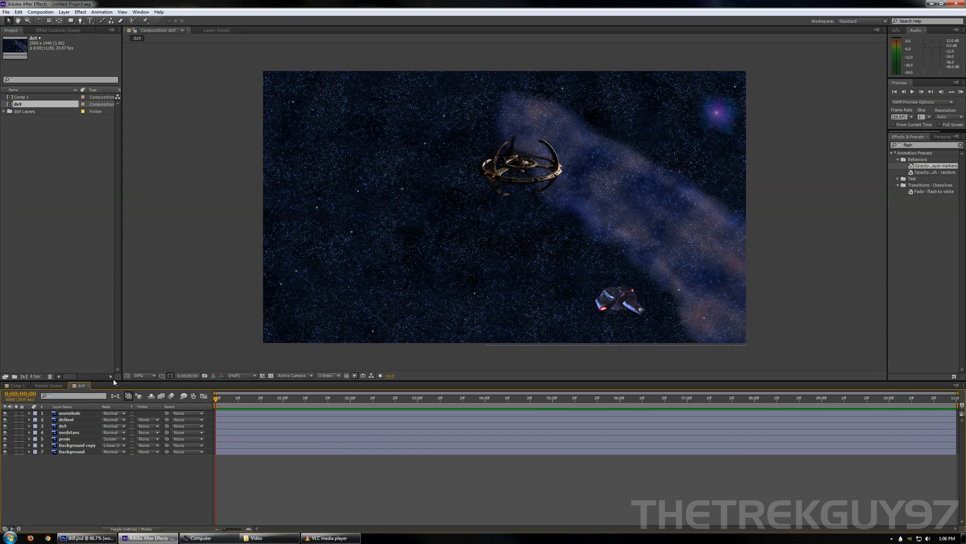
left_click(88, 386)
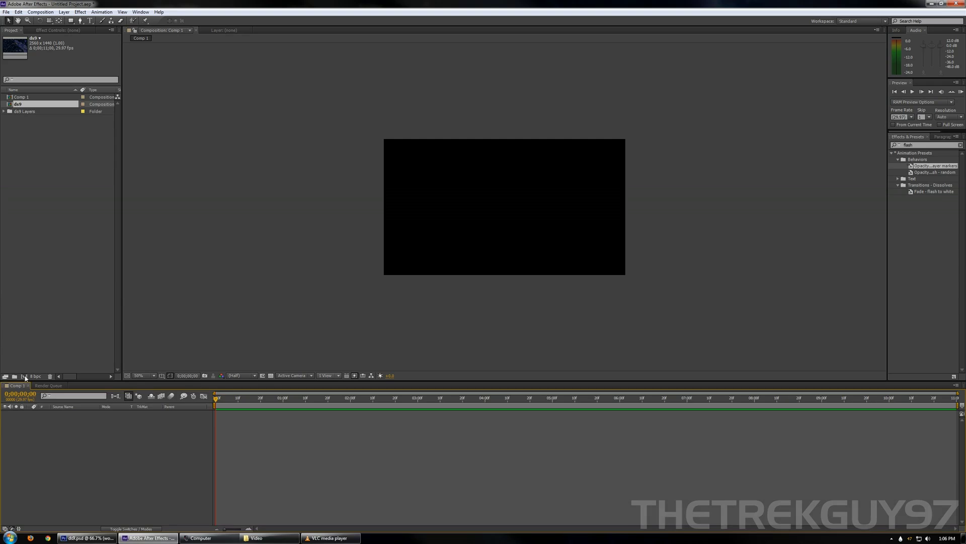
left_click(4, 111)
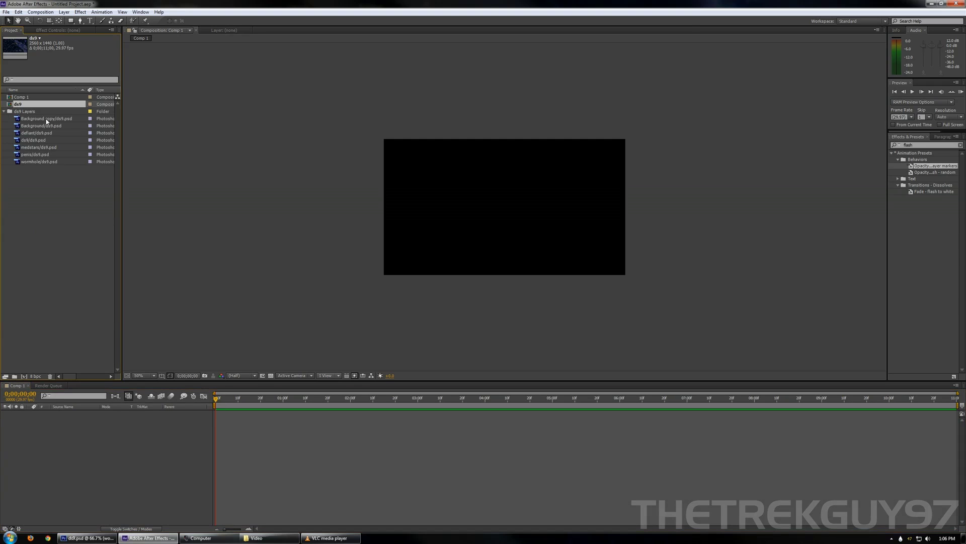
Add the Background copy, Background, nebula, wormhole and medstars layers to Comp 1's timeline
left_click_drag(47, 121, 100, 464)
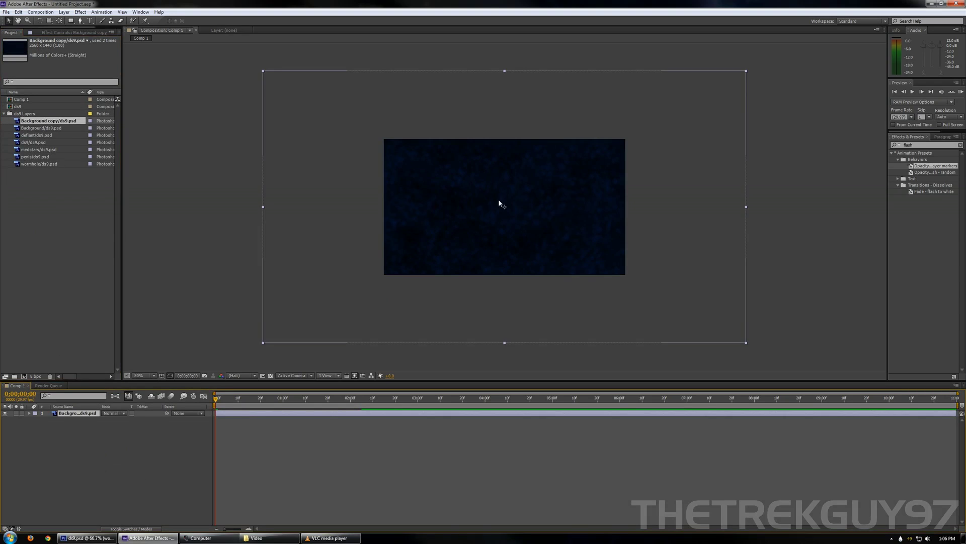
left_click_drag(34, 128, 68, 430)
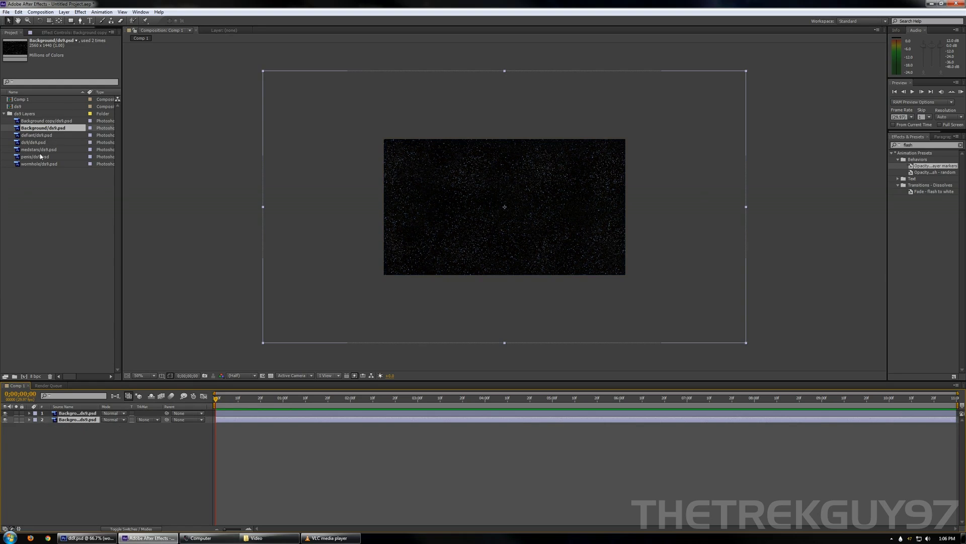
left_click_drag(43, 160, 80, 416)
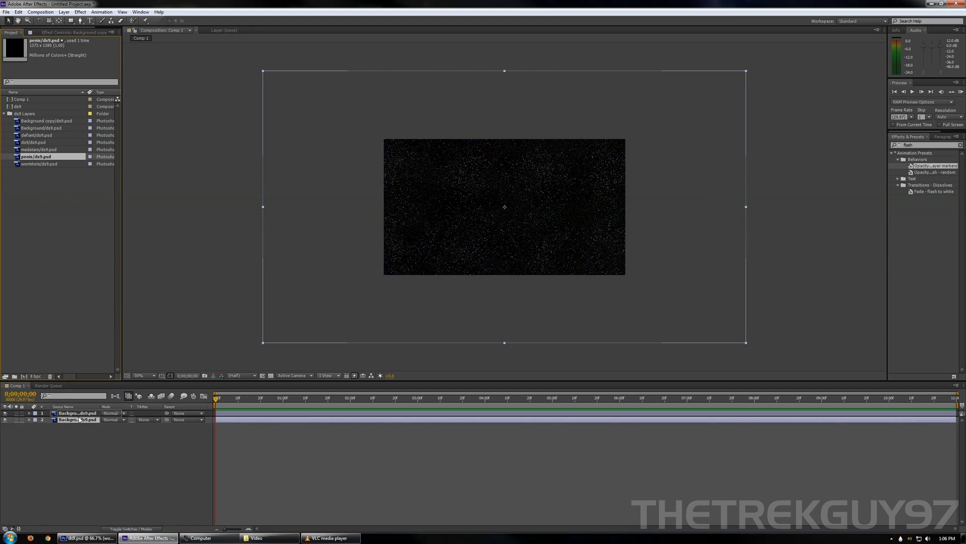
left_click_drag(79, 418, 104, 410)
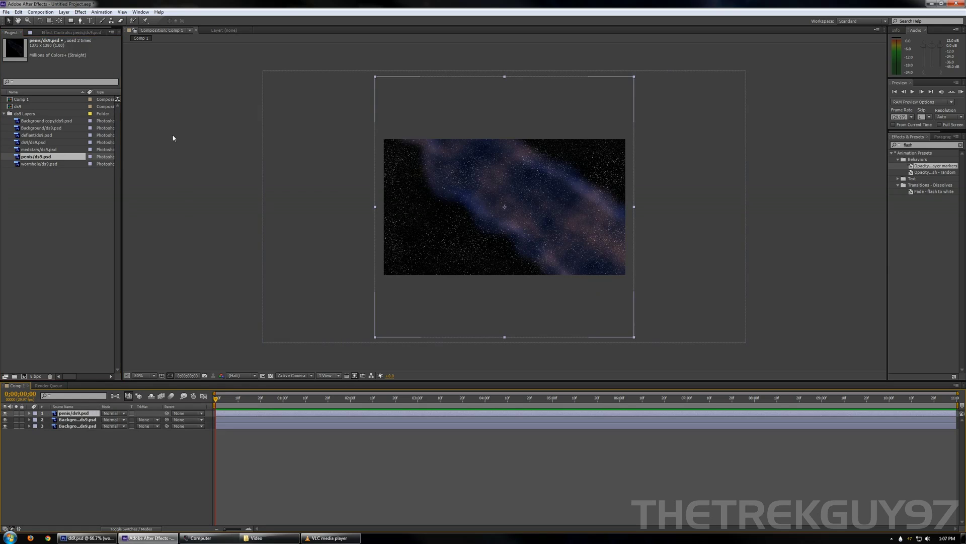
left_click_drag(42, 165, 61, 414)
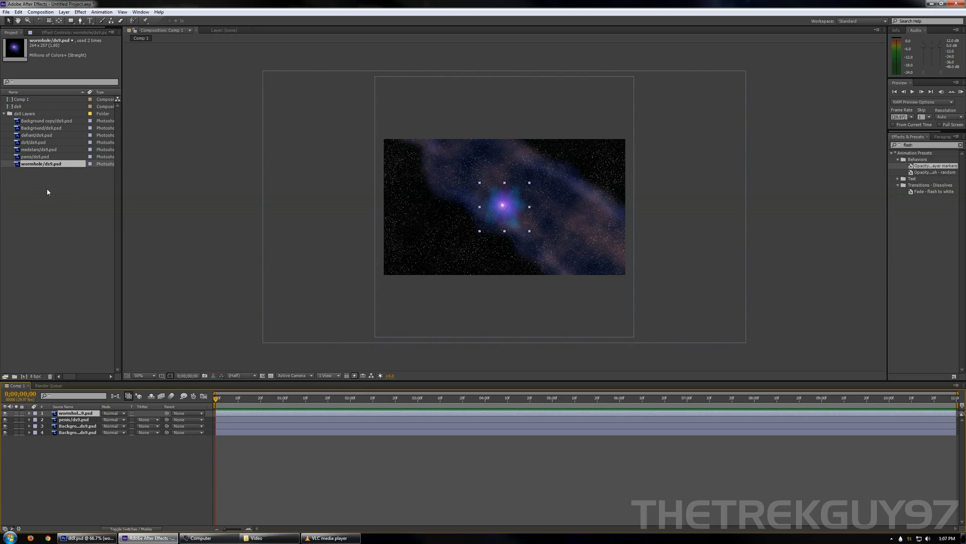
left_click_drag(39, 151, 63, 424)
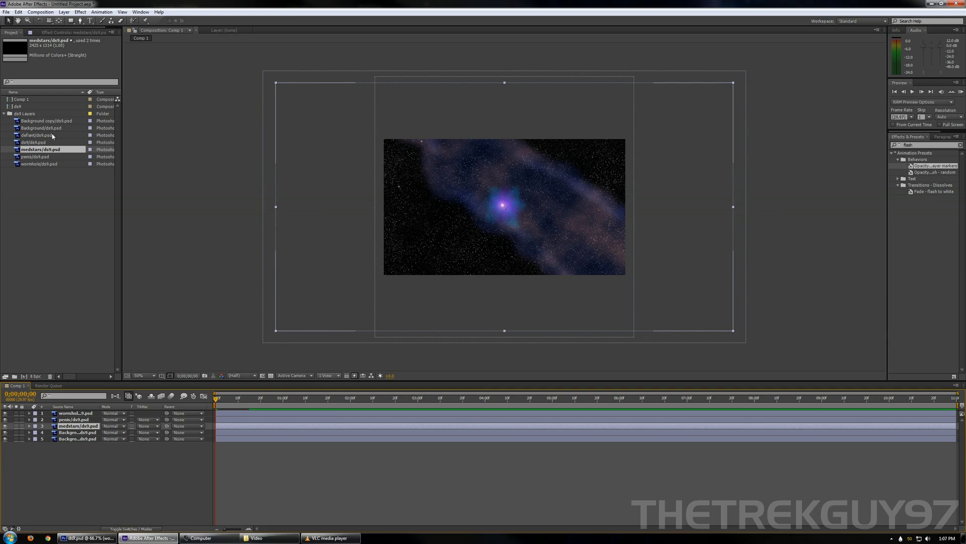
Add the defiant and ds9 station layers, deleting the duplicate Background layer
left_click_drag(50, 130, 61, 414)
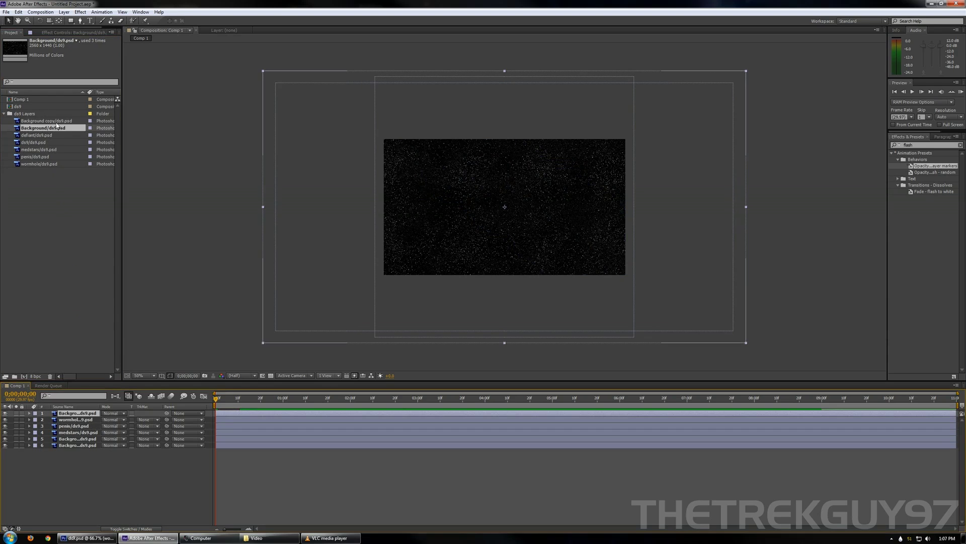
left_click_drag(38, 135, 81, 416)
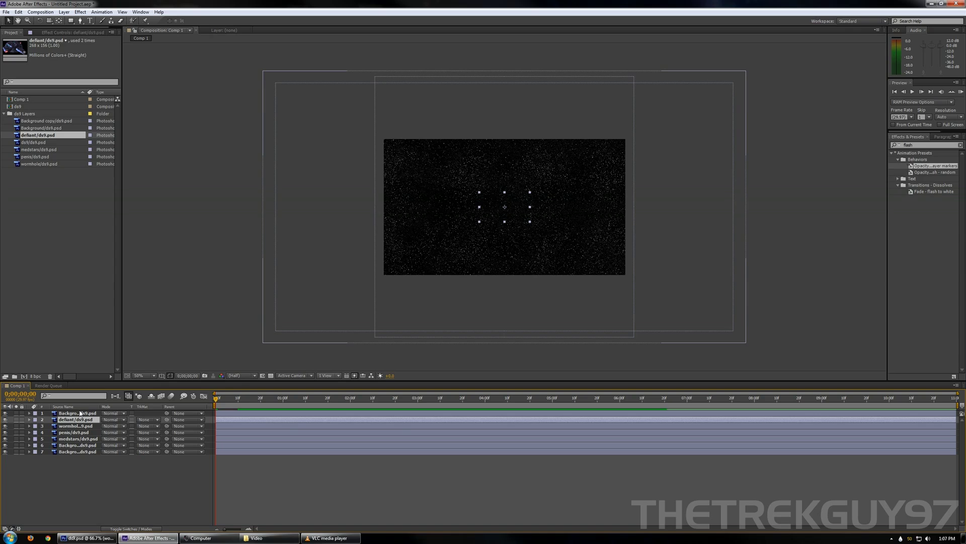
left_click(81, 414)
key("Delete")
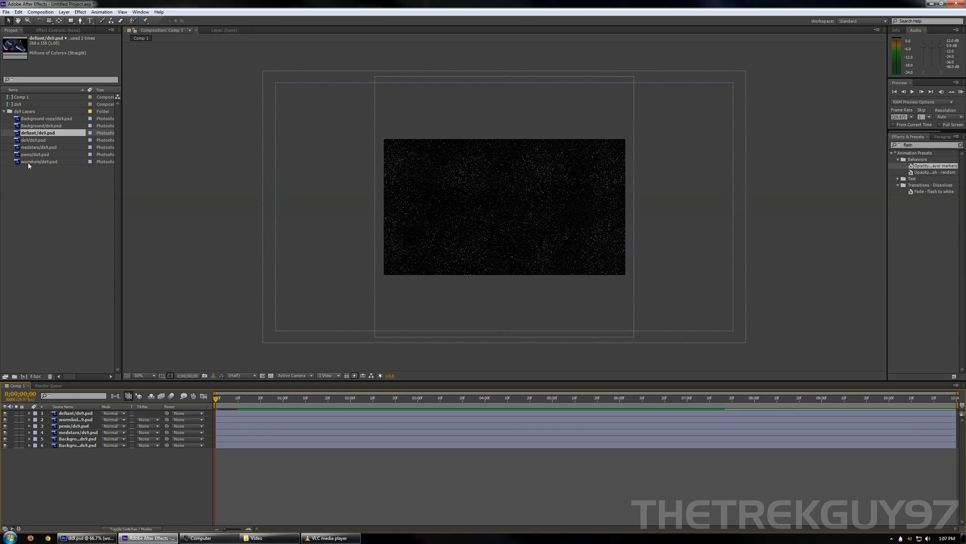
left_click_drag(33, 142, 86, 419)
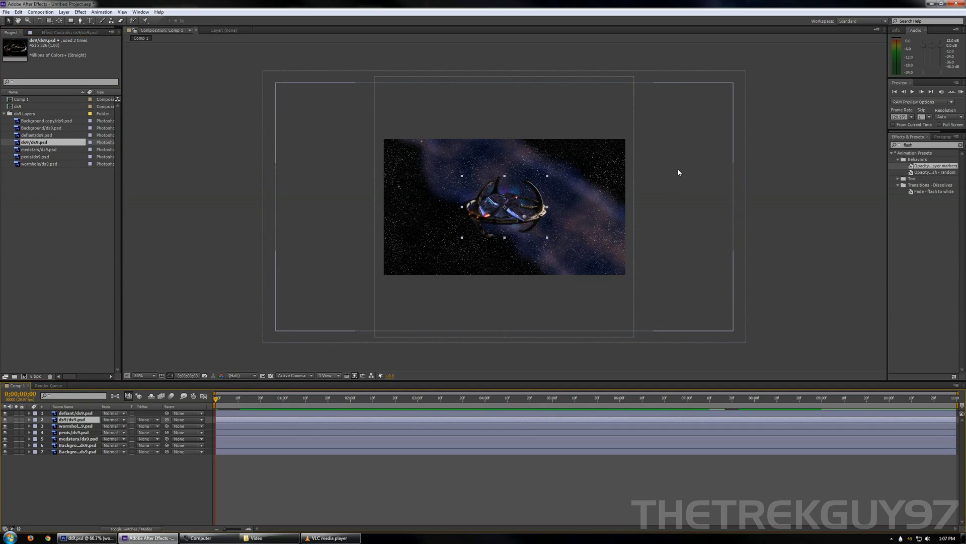
Set layers 6 and 7 (Backgrounds), medstars, nebula and wormhole to Screen blend mode
left_click(121, 446)
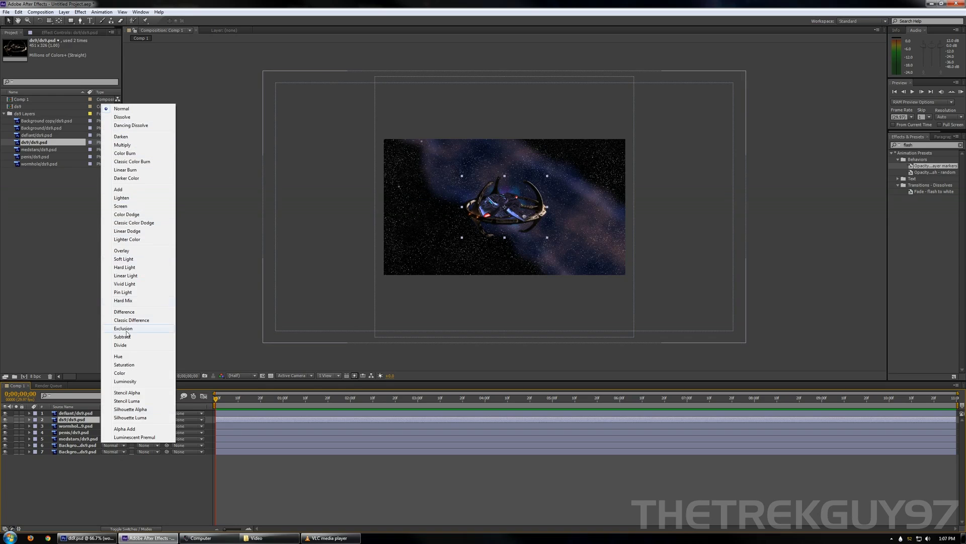
left_click(135, 205)
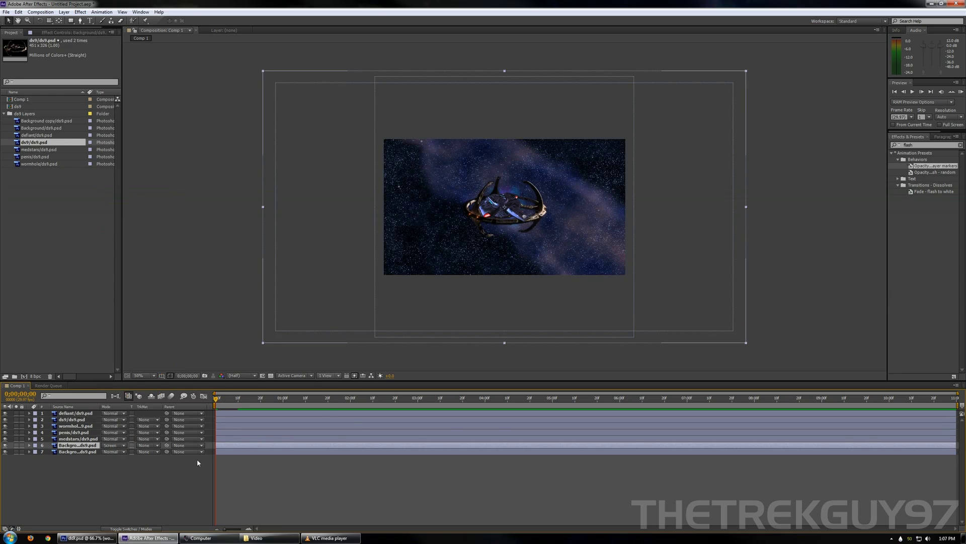
left_click(114, 452)
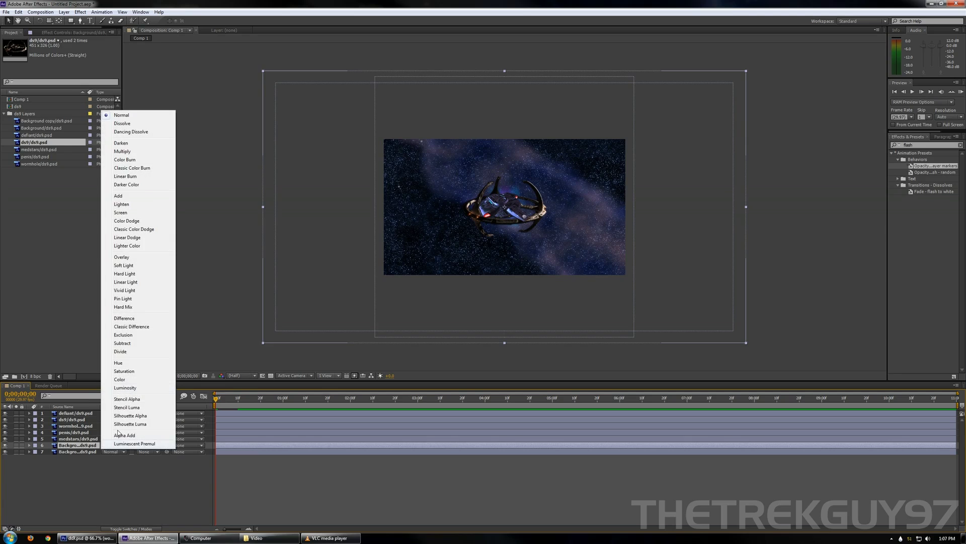
left_click(132, 213)
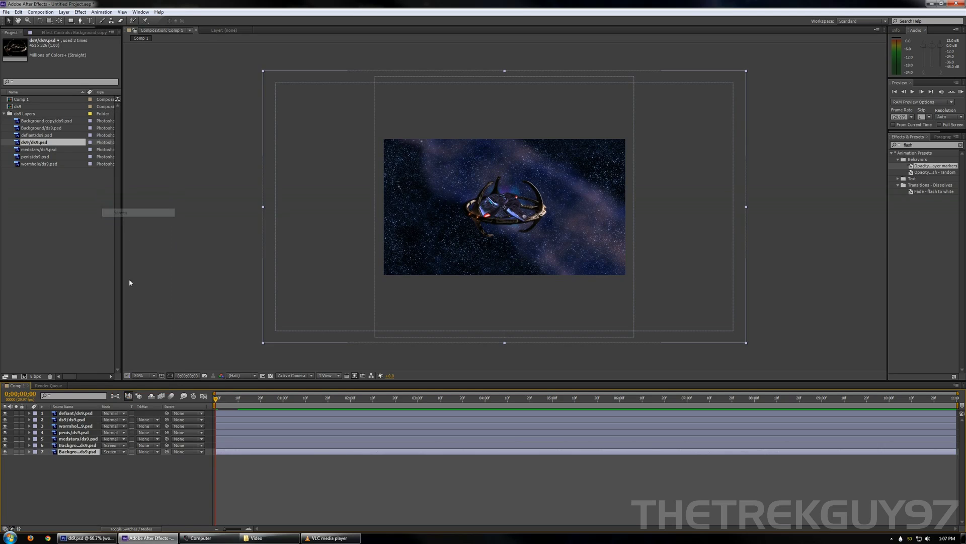
left_click(114, 440)
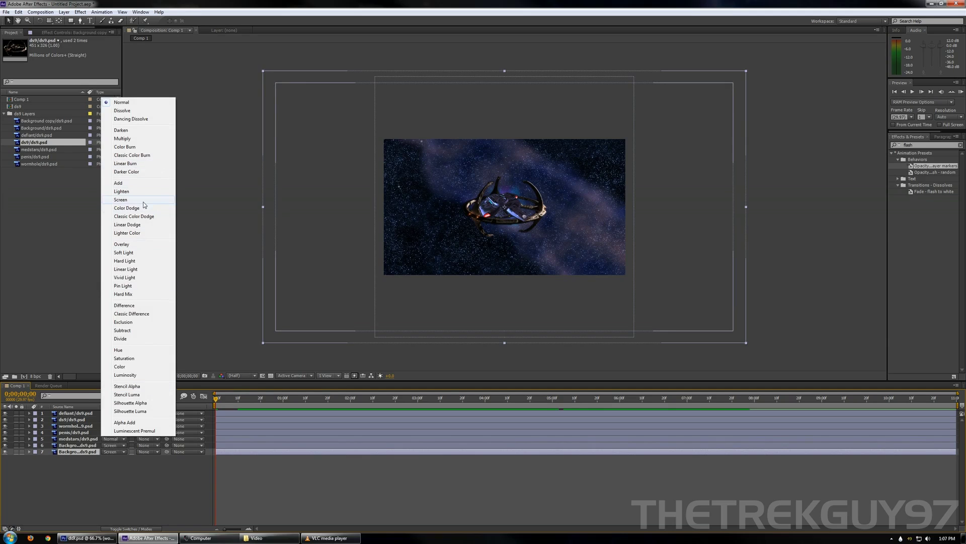
left_click(144, 200)
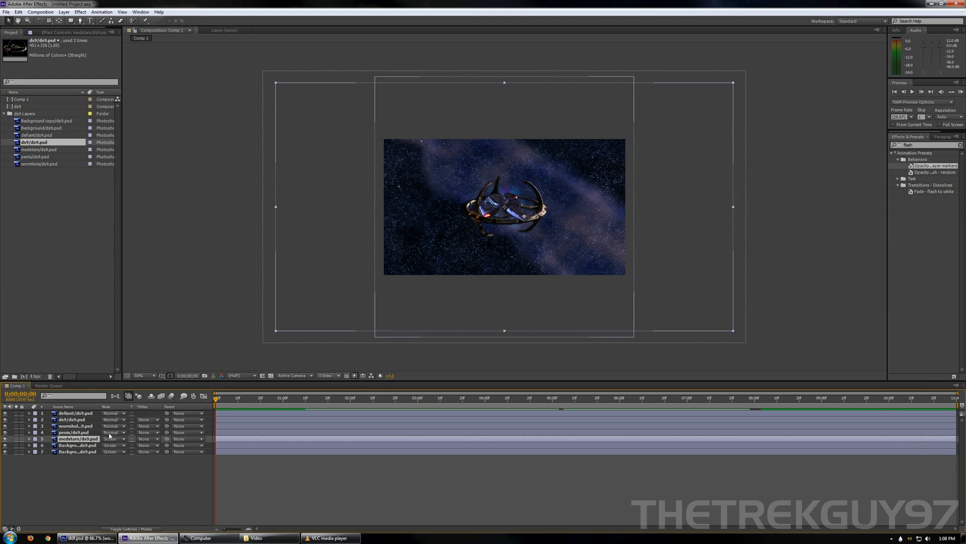
left_click(110, 433)
left_click(136, 194)
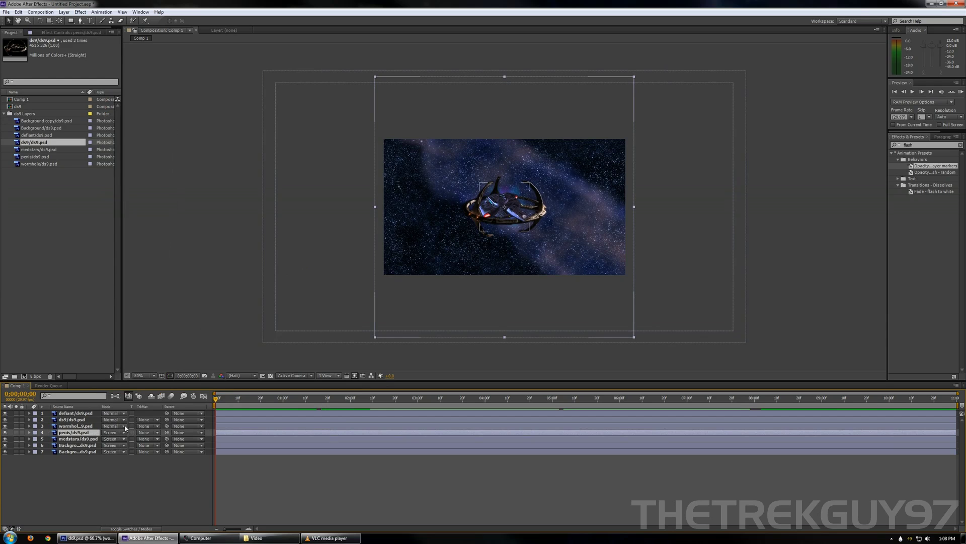
left_click(111, 428)
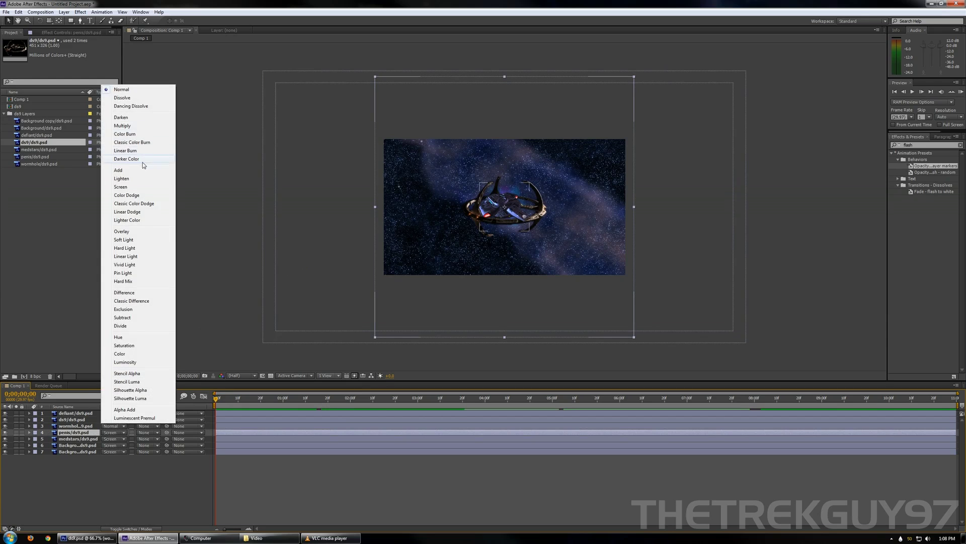
left_click(135, 187)
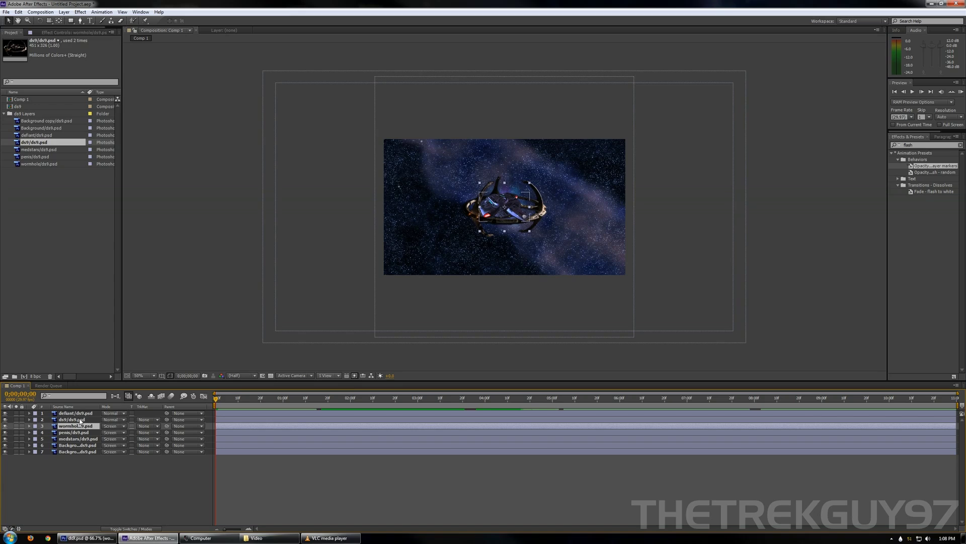
left_click(80, 420)
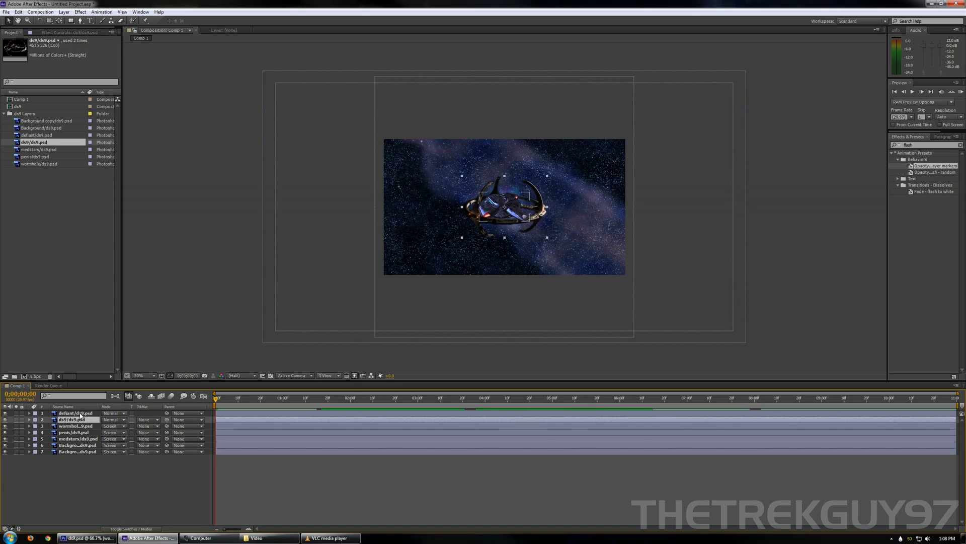
left_click(80, 413)
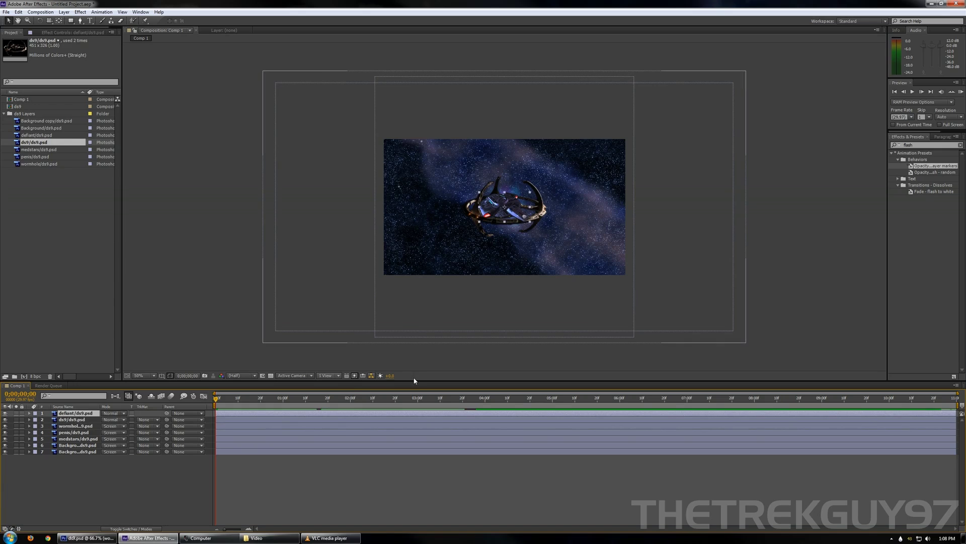
Show the Switches column and enable the 3D Layer switch on layers 1–4
left_click(110, 497)
key("F4")
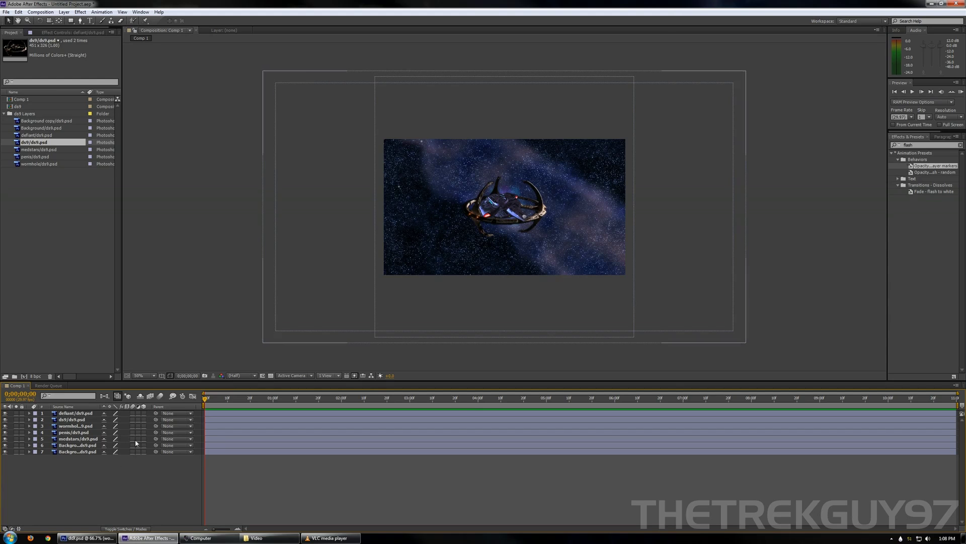
left_click_drag(144, 413, 144, 434)
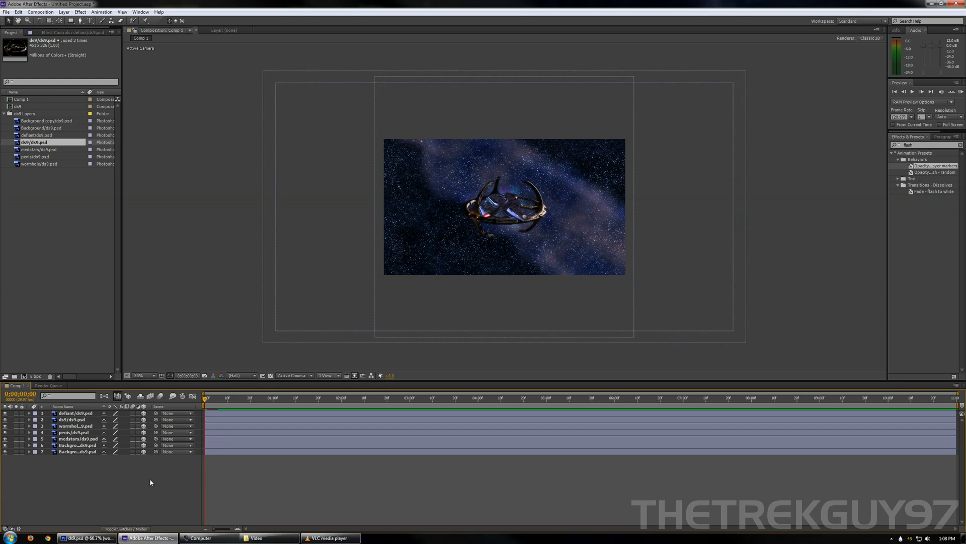
left_click(327, 376)
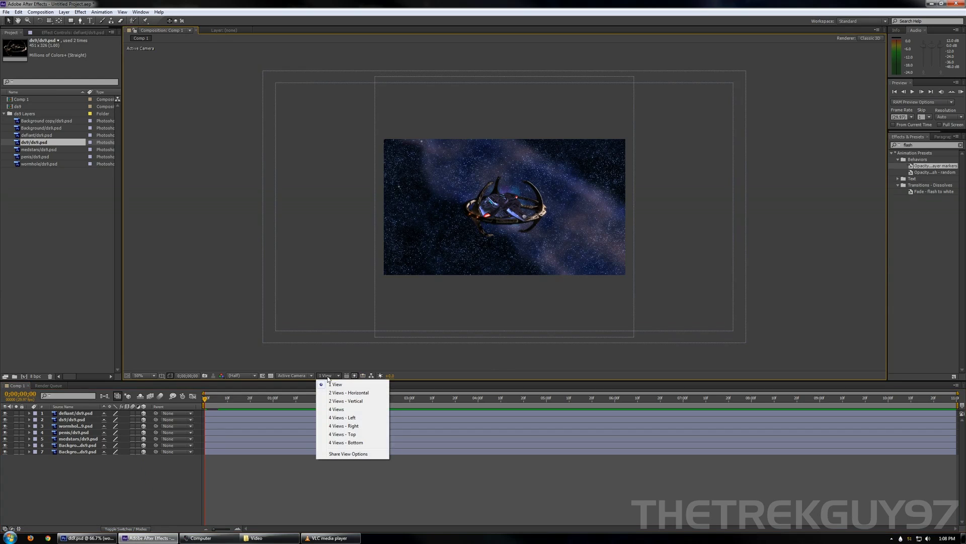
Split the viewer into two side-by-side views with the Top view active
left_click(360, 394)
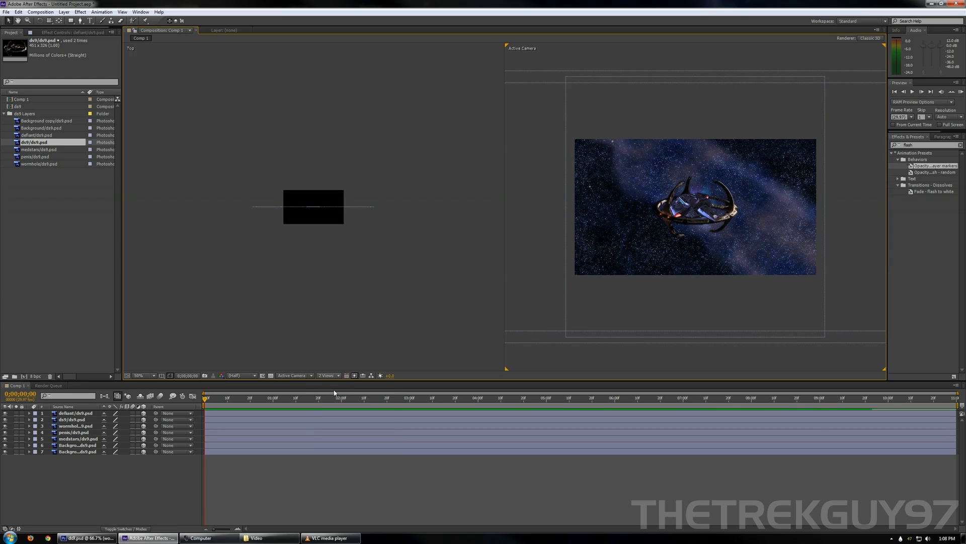
left_click(324, 375)
left_click(333, 337)
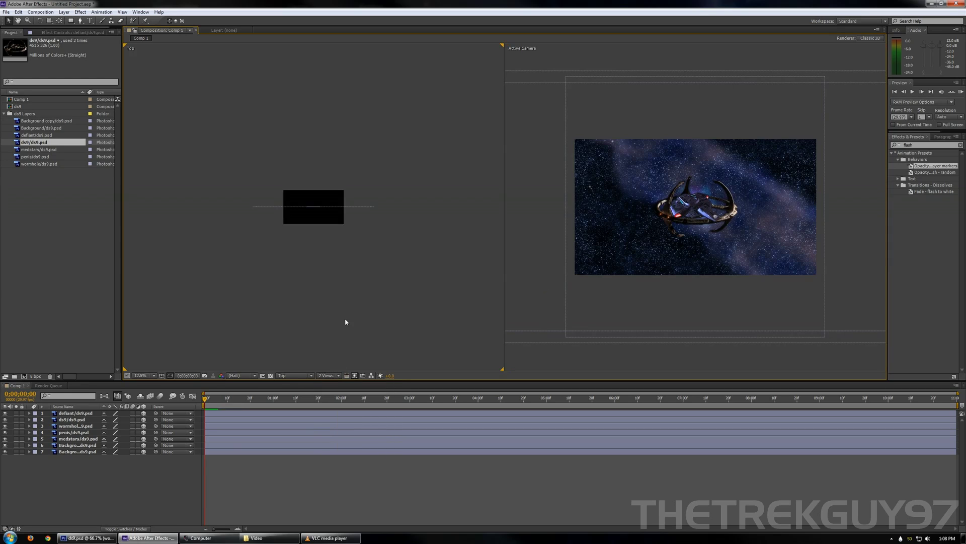
Deselect the Background layers and zoom the Top view in to 50% and back to 25%
left_click(231, 451)
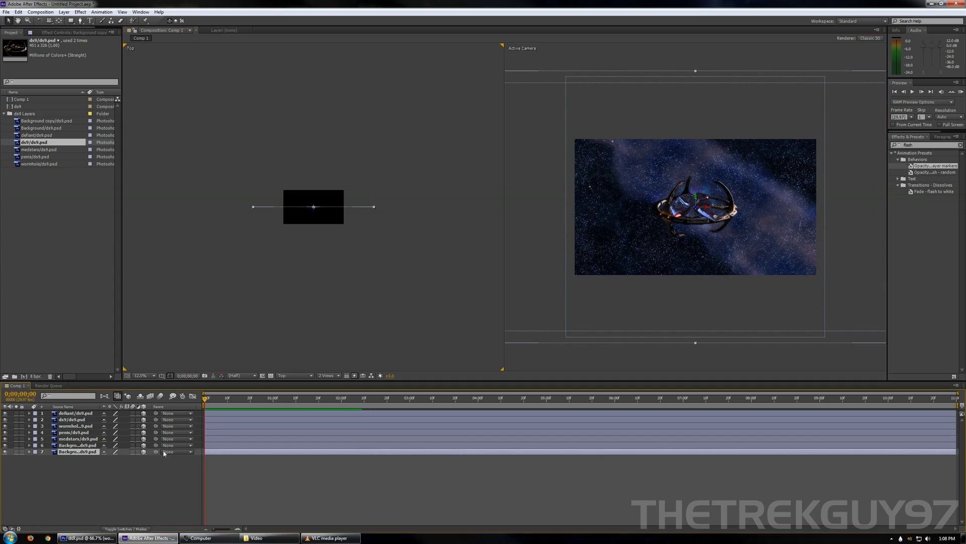
left_click(81, 446, "shift")
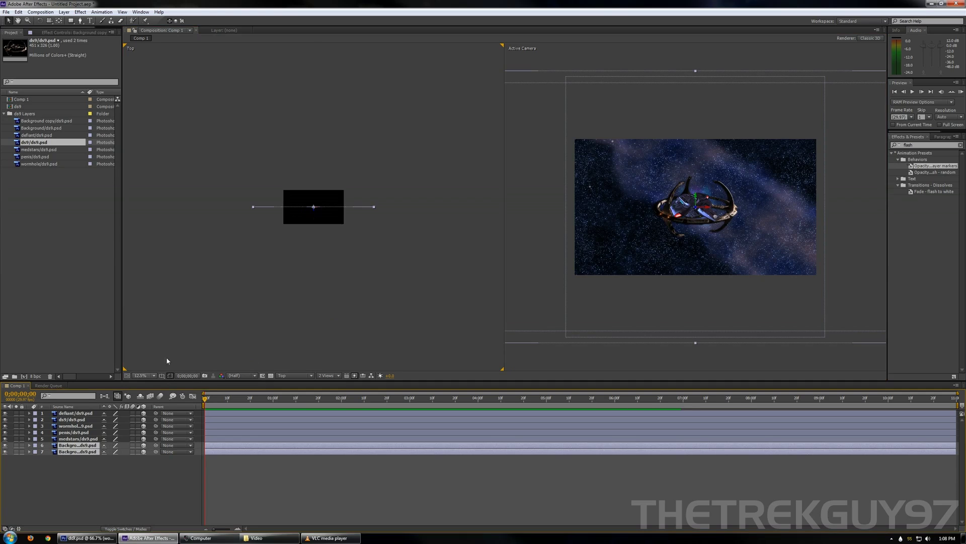
left_click(201, 328)
key("period")
key("period")
key("period")
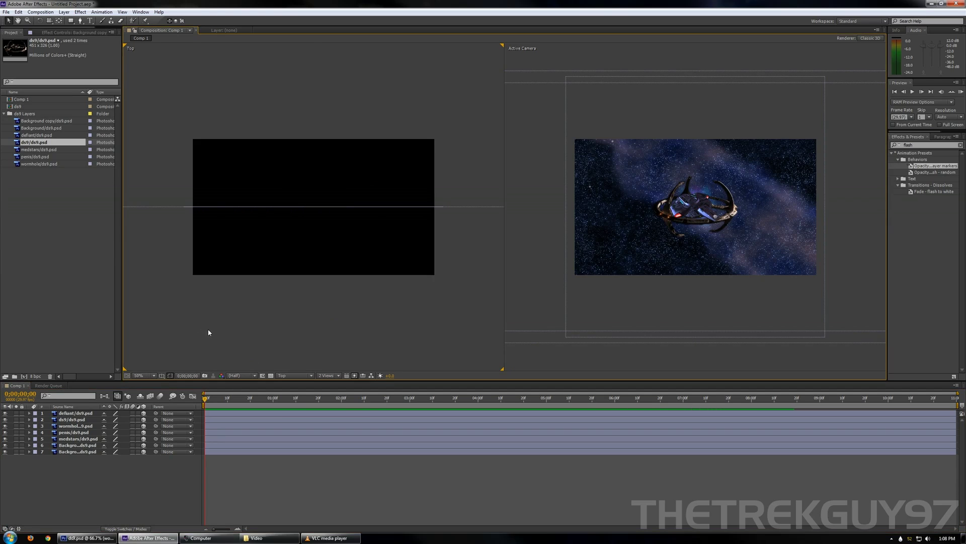
key("comma")
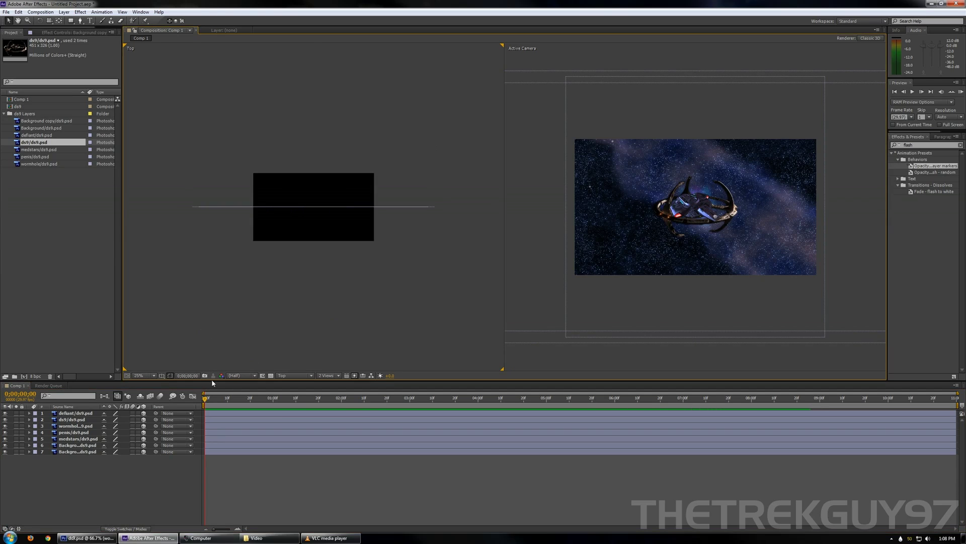
left_click(223, 451)
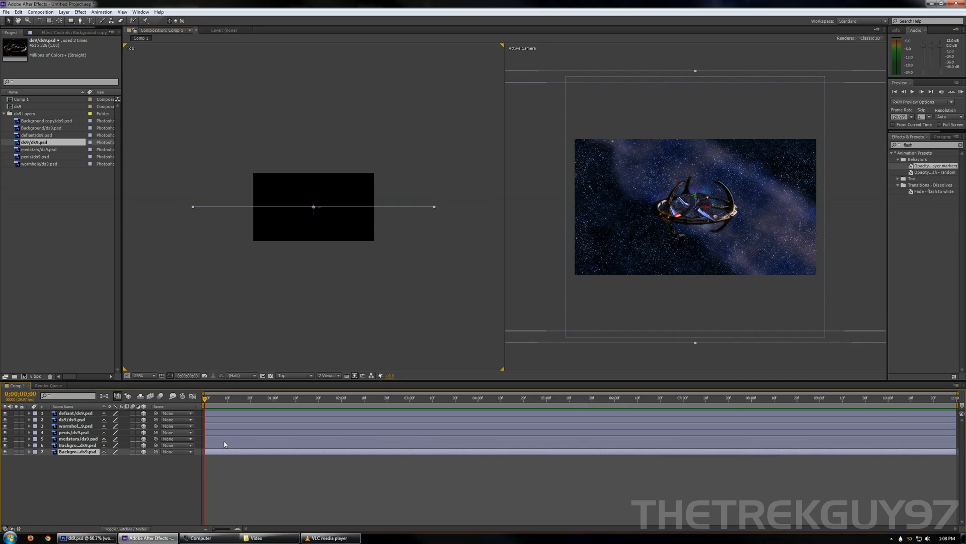
Select both Background layers and push their Z Position back with nine keyboard nudges
left_click(225, 444, "ctrl")
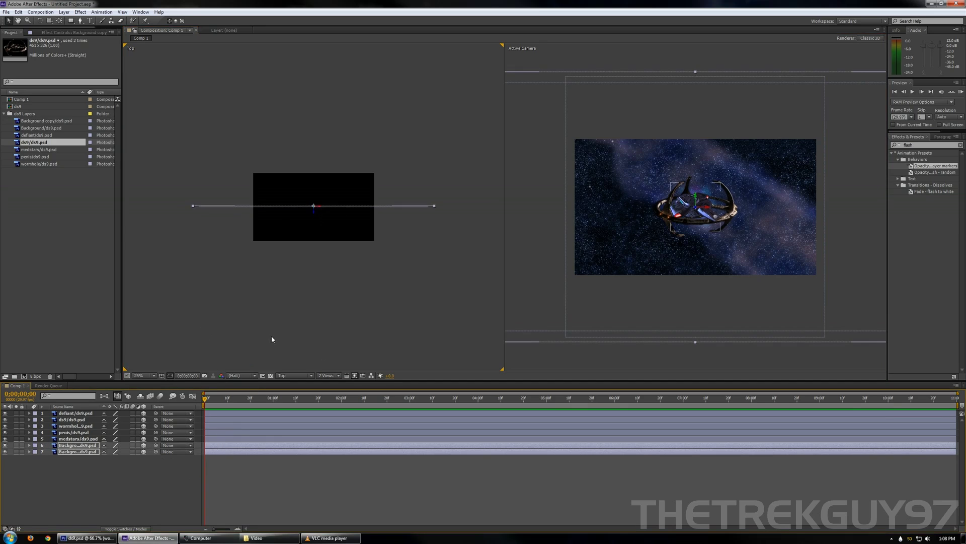
key("Up")
key("Up")
key("Up")
key("Up")
key("Up")
key("Up")
key("Up")
key("Up")
key("Up")
key("Up")
key("Up")
key("Up")
key("Up")
key("Up")
key("Up")
key("Up")
key("Up")
key("Up")
key("Up")
key("Up")
key("Up")
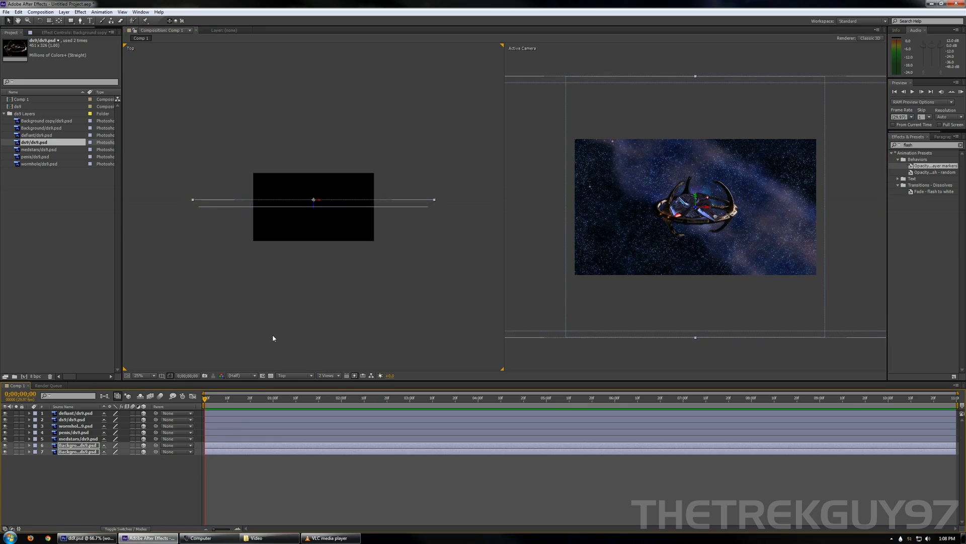
key("Up")
key("Up")
key("Up")
key("Up")
key("Up")
key("Up")
key("Up")
key("Up")
key("Up")
key("Up")
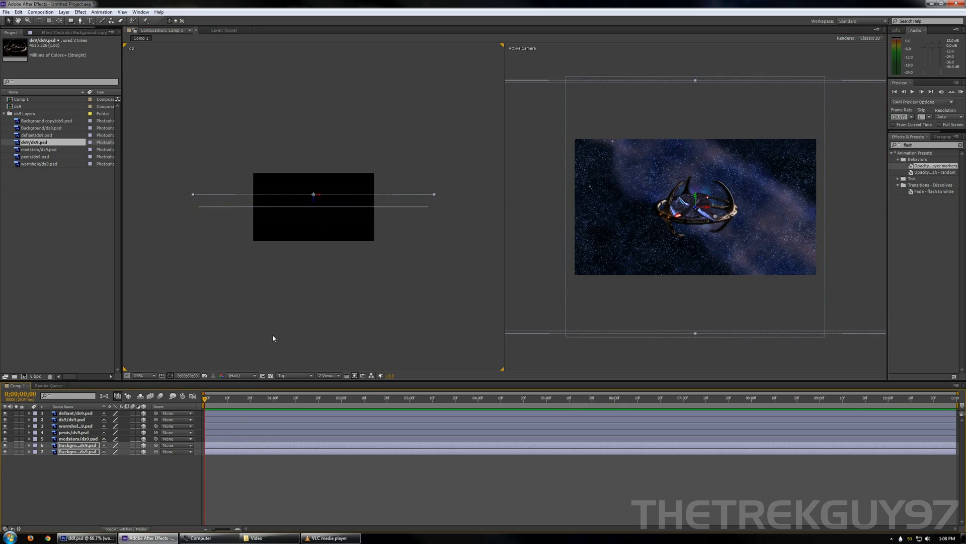
key("Up")
key("Up")
key("Up")
key("Up")
key("Up")
key("Up")
key("Up")
key("Up")
key("Up")
key("Up")
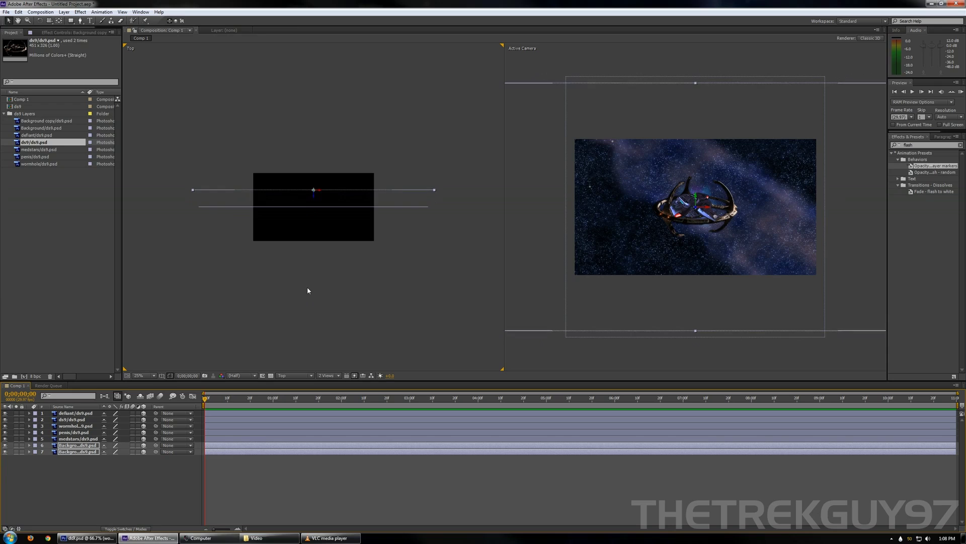
key("Up")
key("Up")
key("Up")
key("Up")
key("Up")
key("Up")
key("Up")
key("Up")
key("Up")
key("Up")
key("Up")
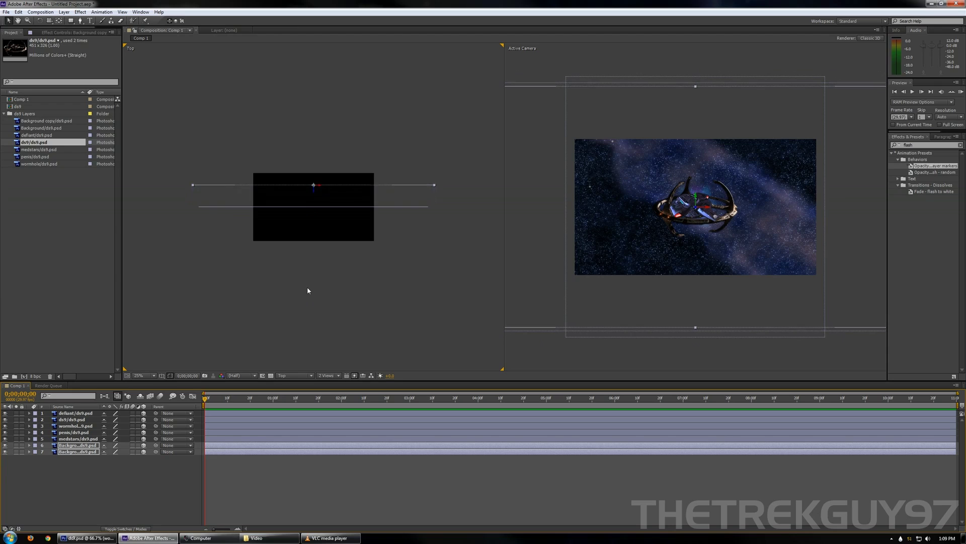
key("Up")
key("Up")
key("Up")
key("Up")
key("Up")
key("Up")
key("Up")
key("Up")
key("Up")
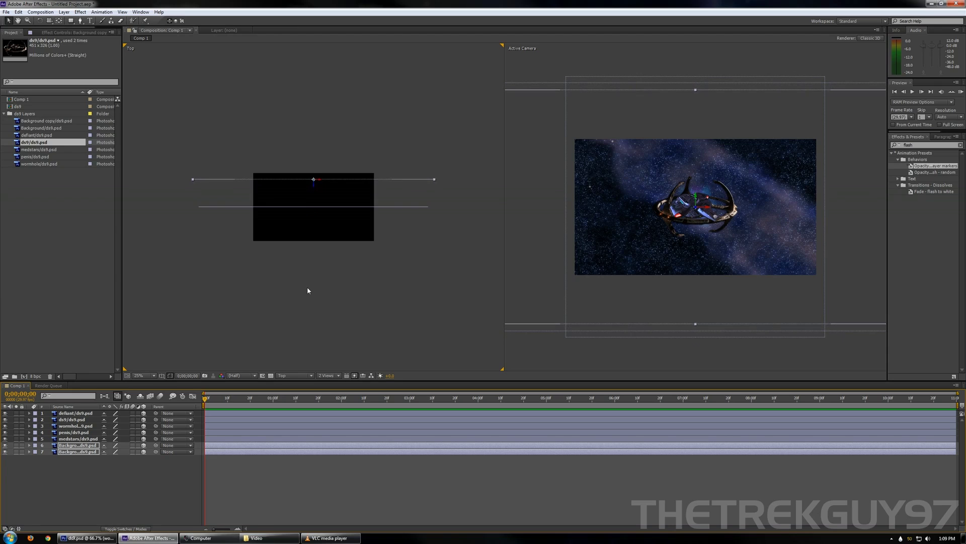
key("Up")
key("Up")
key("Up")
key("Up")
key("Up")
key("Up")
key("Up")
key("Up")
key("Up")
key("Up")
key("Up")
key("Up")
key("Up")
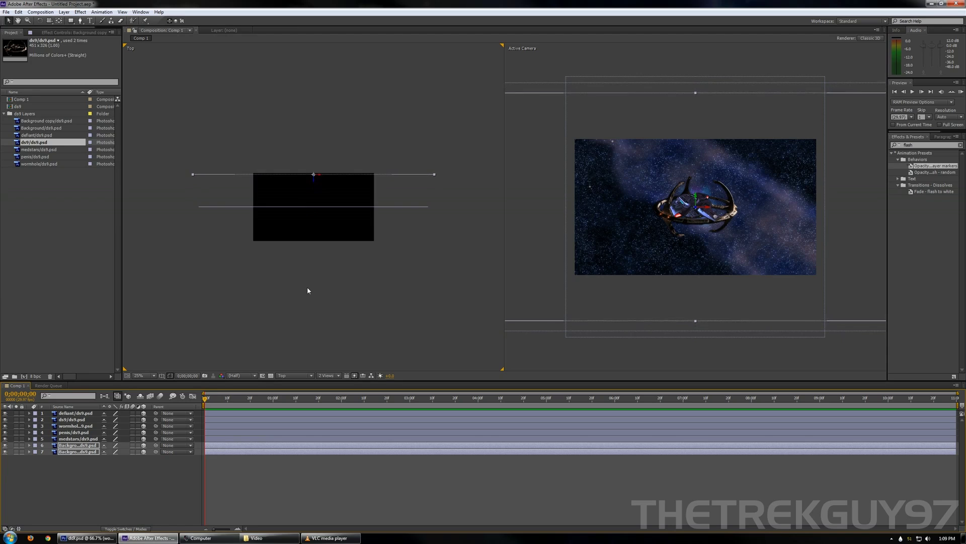
key("Up")
key("Up")
key("Up")
key("Up")
key("Up")
key("Up")
key("Up")
key("Up")
key("Up")
key("Up")
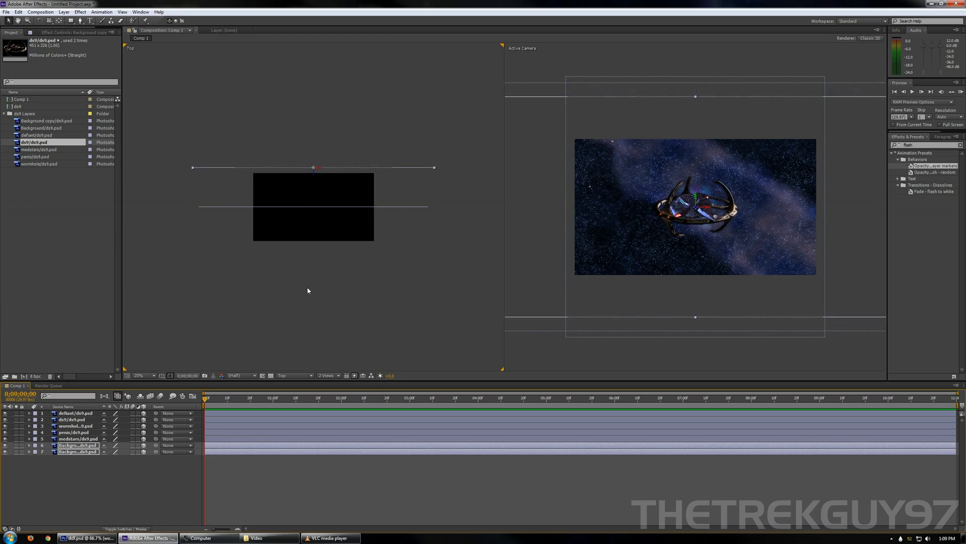
key("Up")
key("Up")
key("Up")
key("Up")
key("Up")
key("Up")
key("Up")
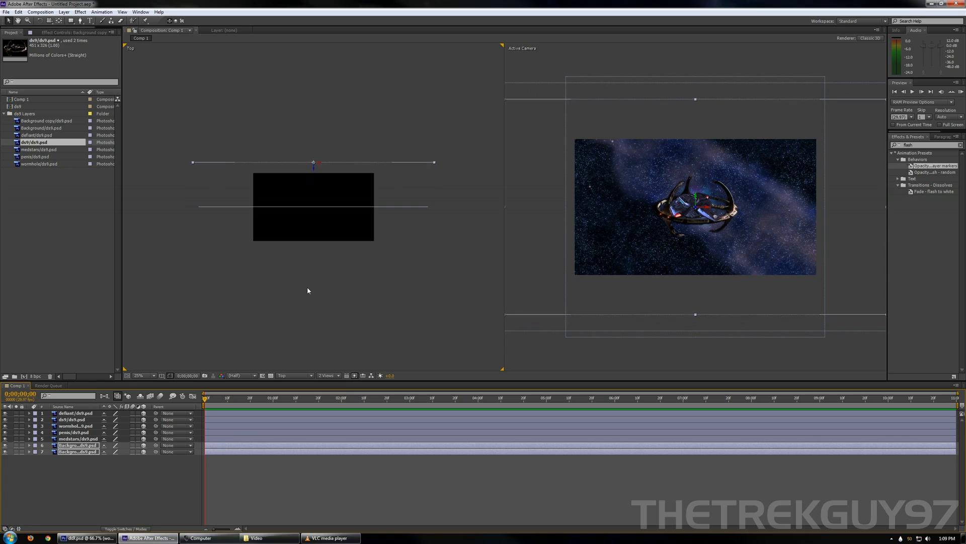
left_click(214, 439)
Nudge the medstars layer's Z Position back nine times, just in front of the Background layers
key("Up")
key("Up")
key("Up")
key("Up")
key("Up")
key("Up")
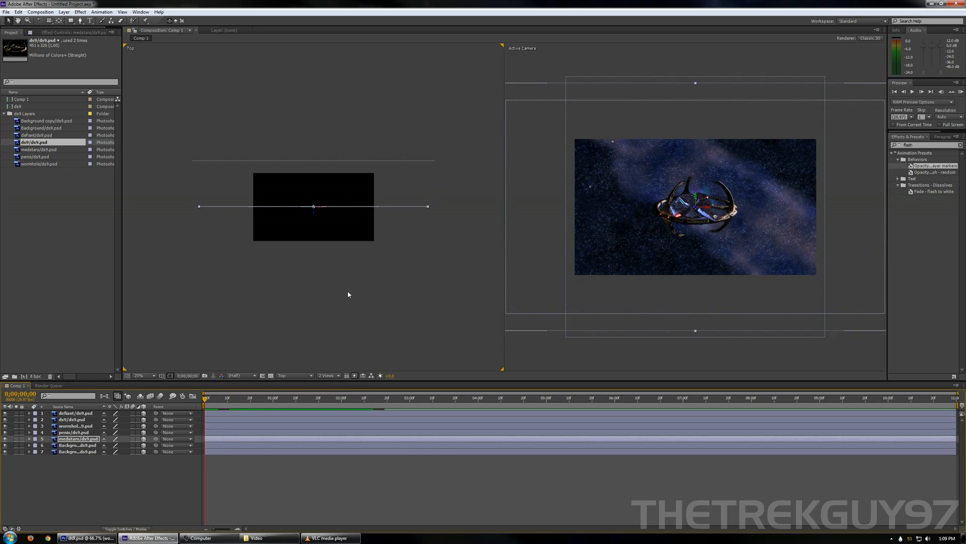
key("Up")
key("Up")
key("Up")
key("Up")
key("Up")
key("Up")
key("Up")
key("Up")
key("Up")
key("Up")
key("Up")
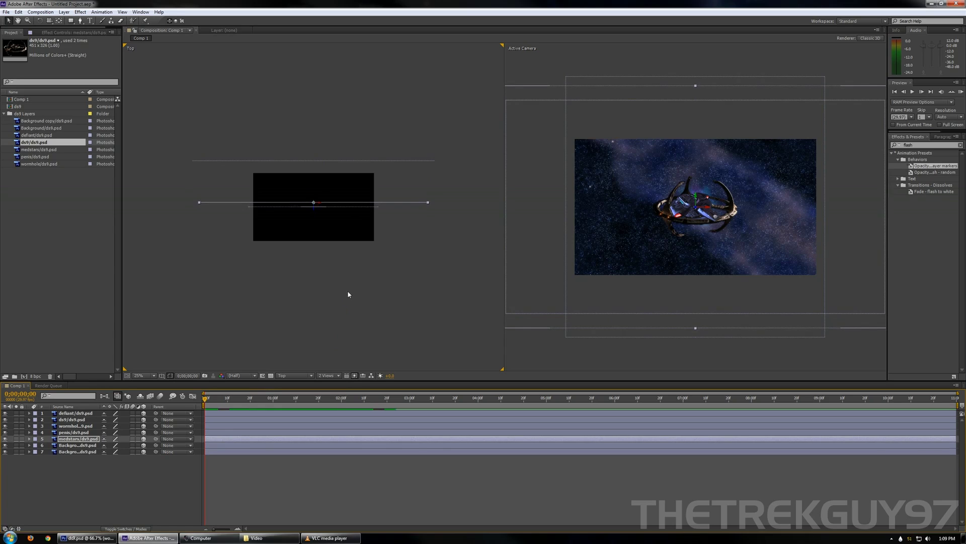
key("Up")
key("Up")
key("Up")
key("Up")
key("Up")
key("Up")
key("Up")
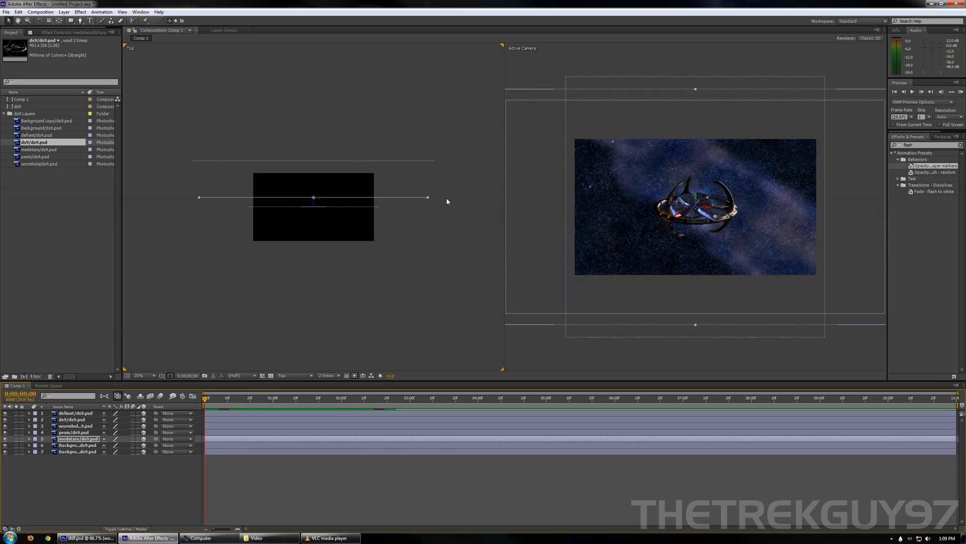
key("Up")
key("Up")
key("Up")
key("Up")
key("Up")
key("Up")
key("Up")
key("Up")
key("Up")
key("Up")
key("Up")
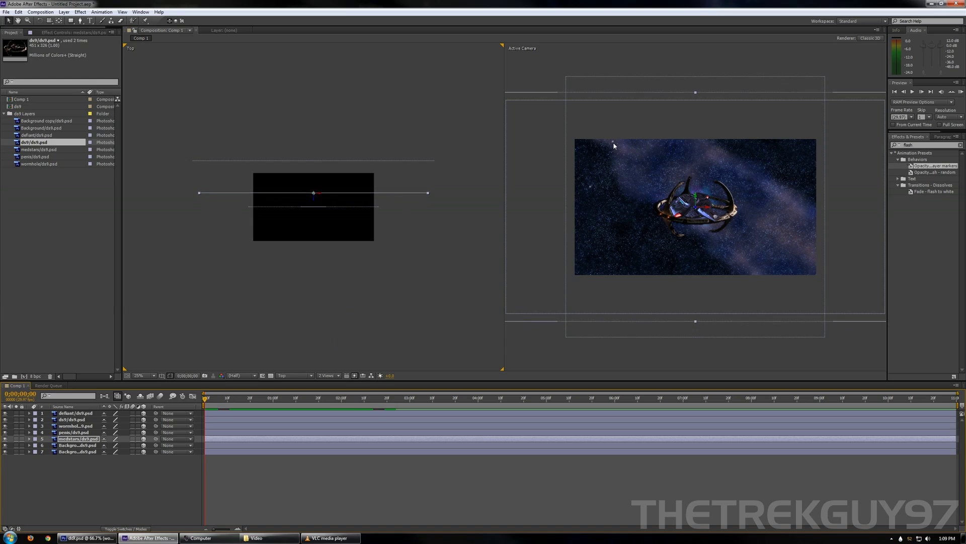
key("Up")
key("Up")
key("Up")
key("Up")
key("Up")
key("Up")
key("Up")
key("Up")
key("Up")
key("Up")
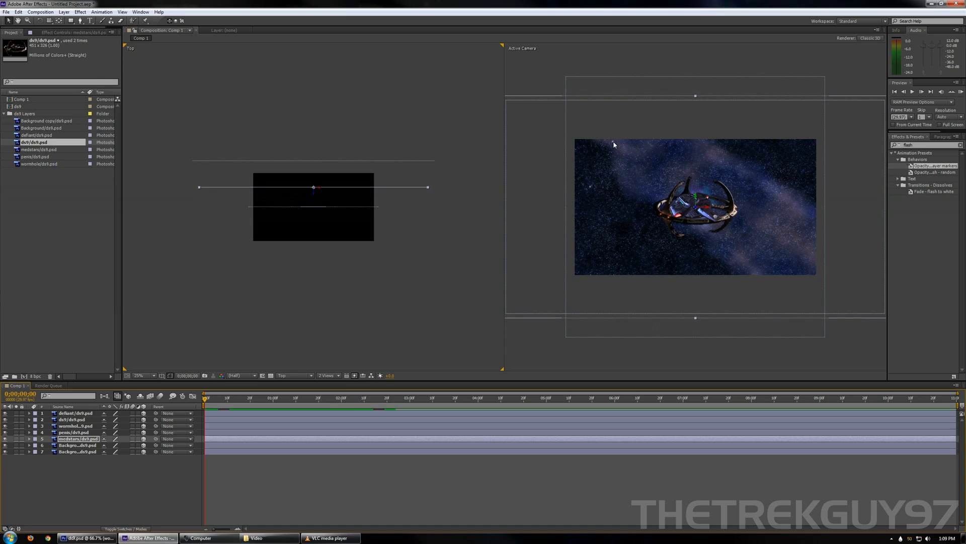
key("Up")
key("Up")
key("Up")
key("Up")
key("Up")
key("Up")
key("Up")
key("Up")
key("Up")
key("Up")
key("Up")
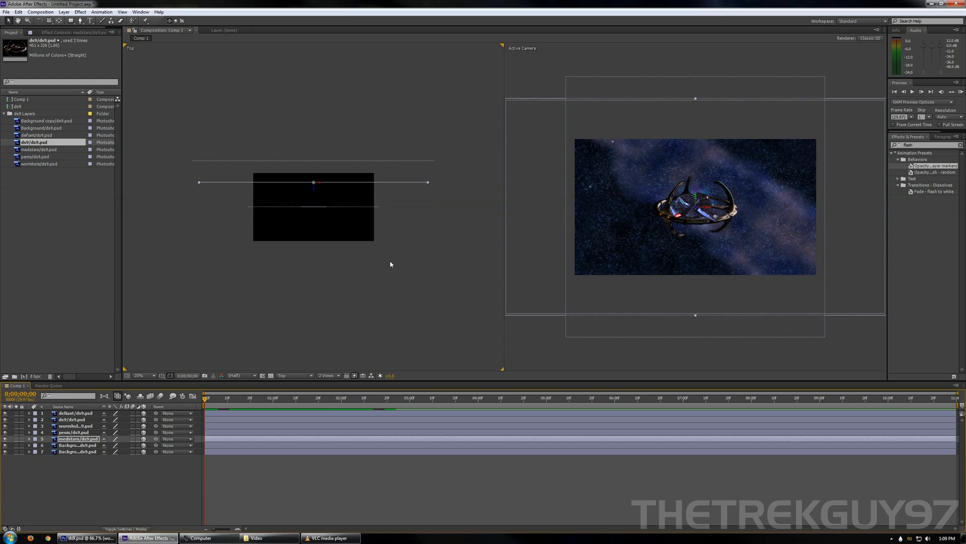
key("Up")
key("Up")
key("Up")
key("Up")
key("Up")
key("Up")
key("Up")
key("Up")
key("Up")
key("Up")
key("Up")
key("Up")
key("Up")
key("Up")
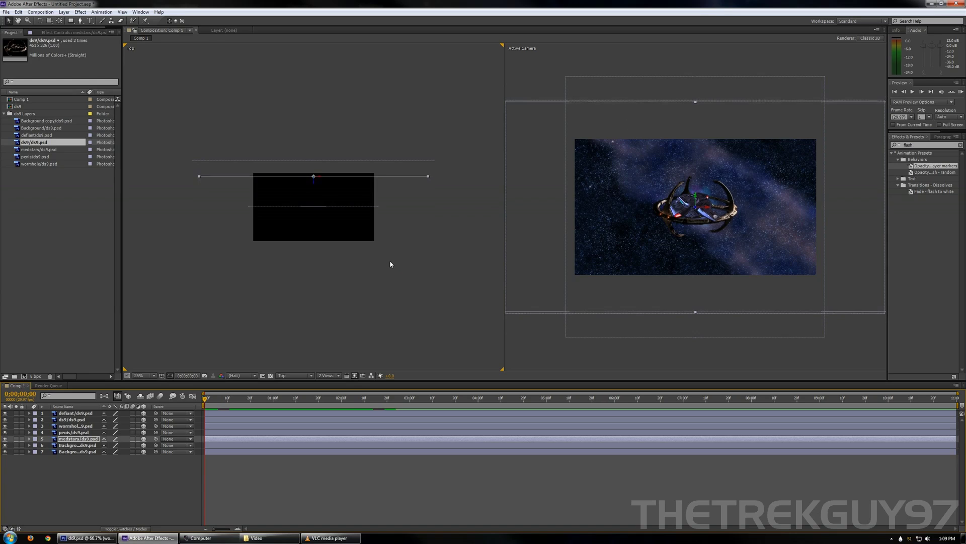
key("Up")
key("Up")
key("Up")
key("Up")
key("Up")
key("Up")
key("Up")
key("Up")
key("Up")
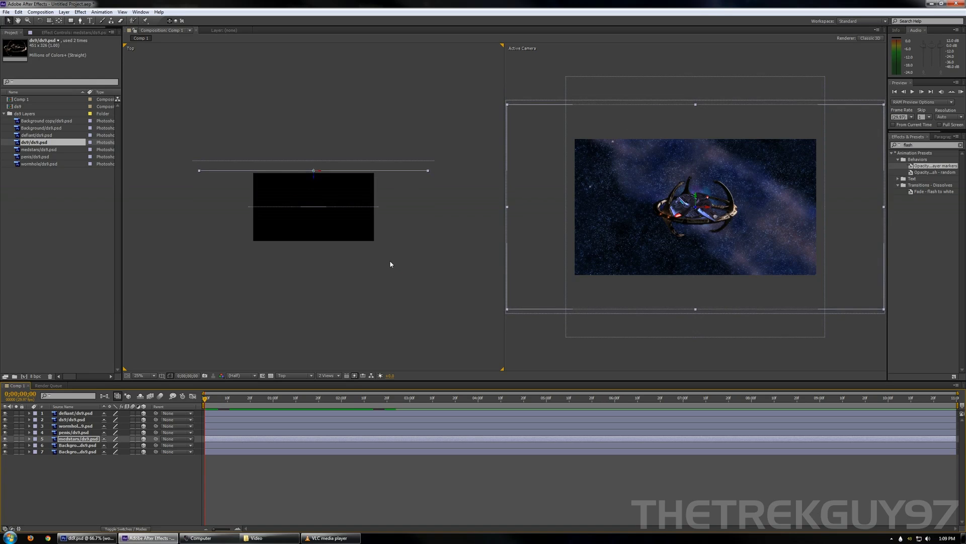
key("Up")
key("Up")
key("Up")
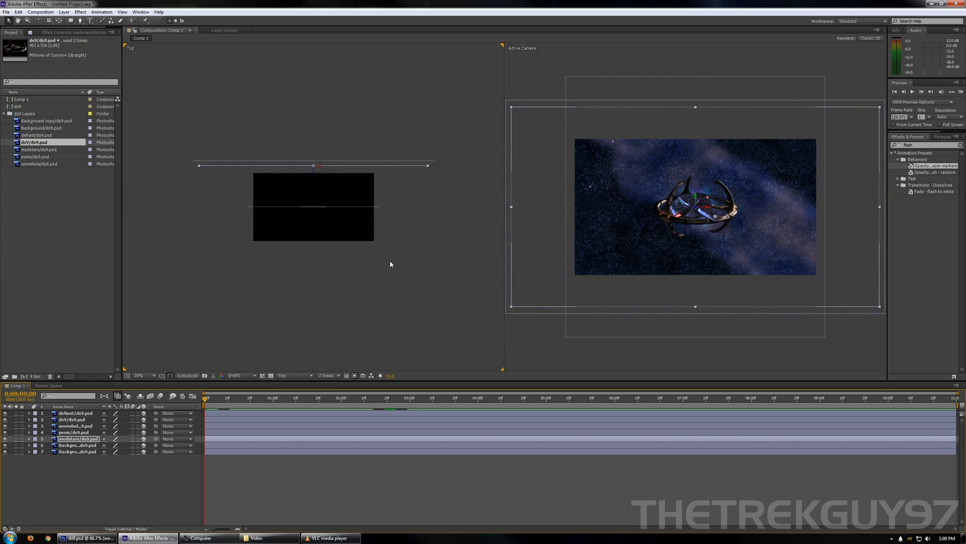
key("Up")
key("Up")
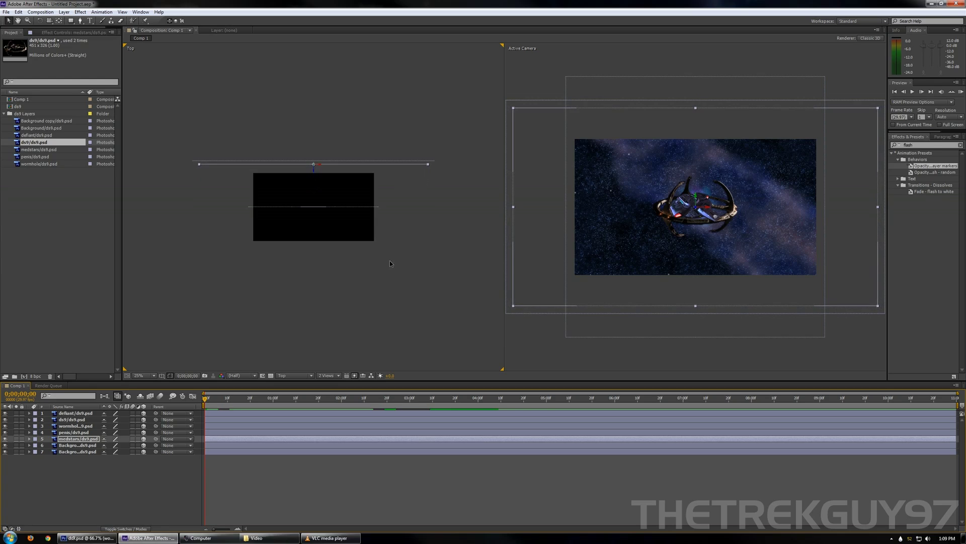
left_click(72, 433)
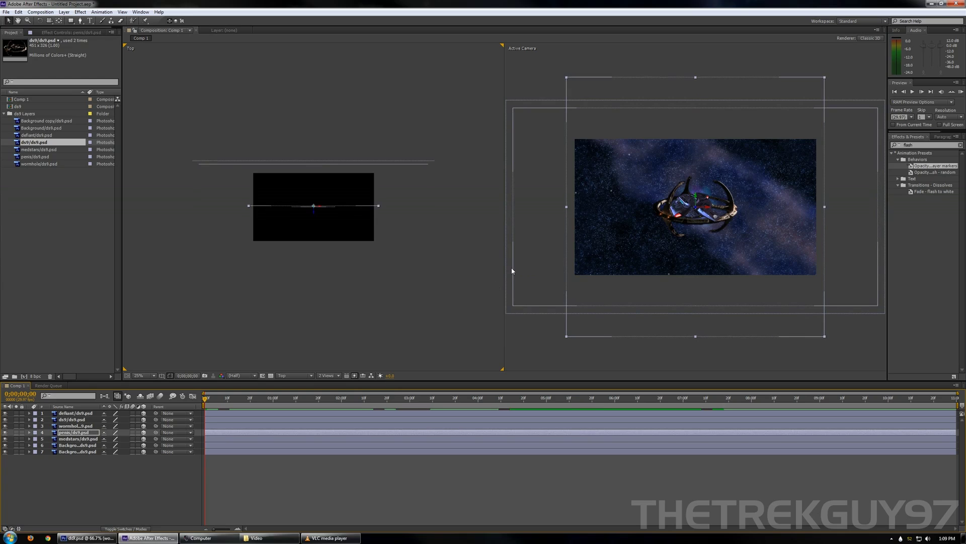
Push the nebula backdrop layer back in depth with five large Z Position nudges
key("shift+Up")
key("shift+Up")
key("shift+Up")
key("shift+Up")
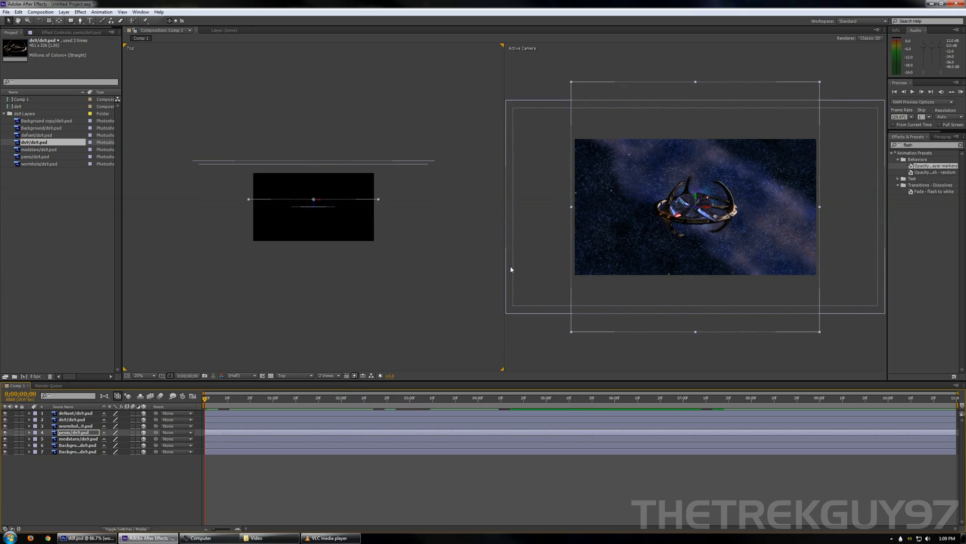
key("shift+Up")
key("shift+Up")
key("shift+Up")
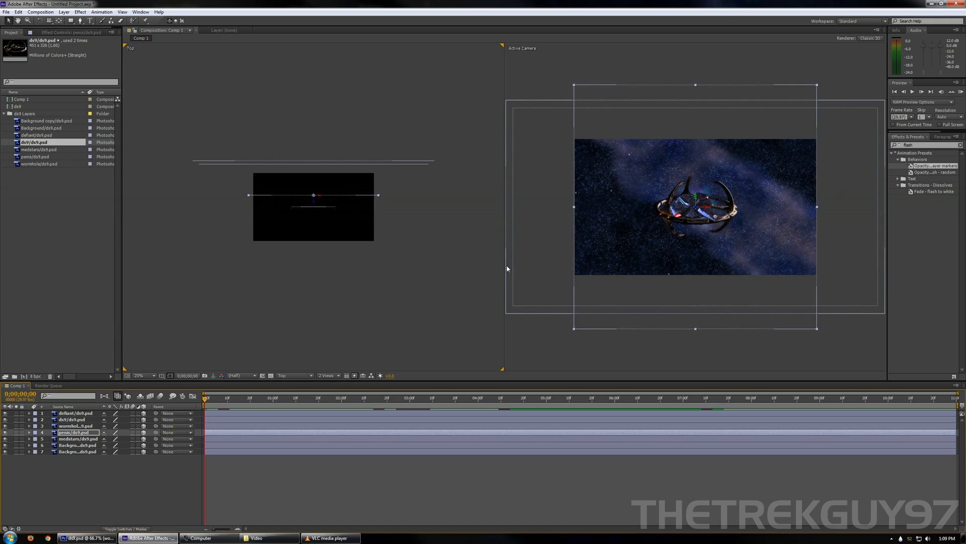
key("shift+Up")
key("shift+Up")
key("shift+Up")
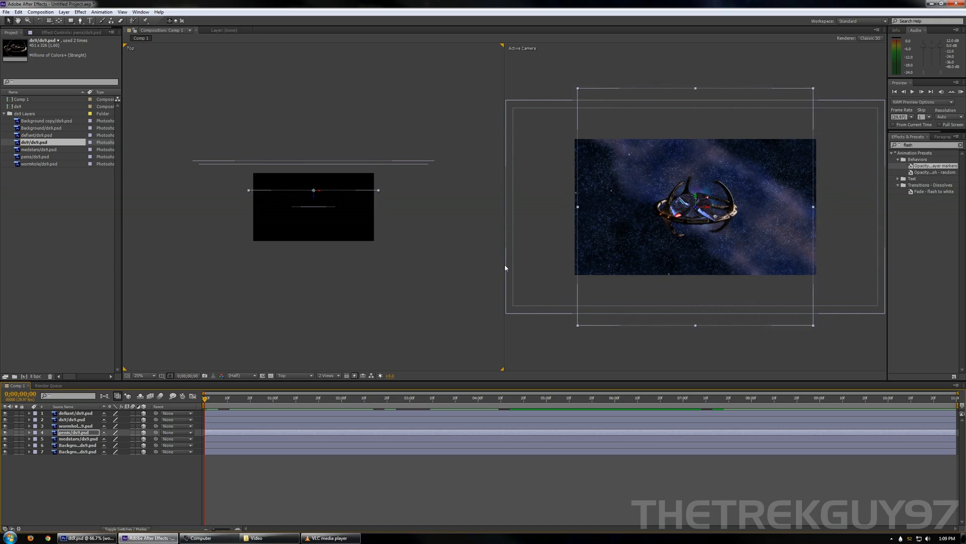
key("shift+Up")
key("shift+Up")
key("shift+Up")
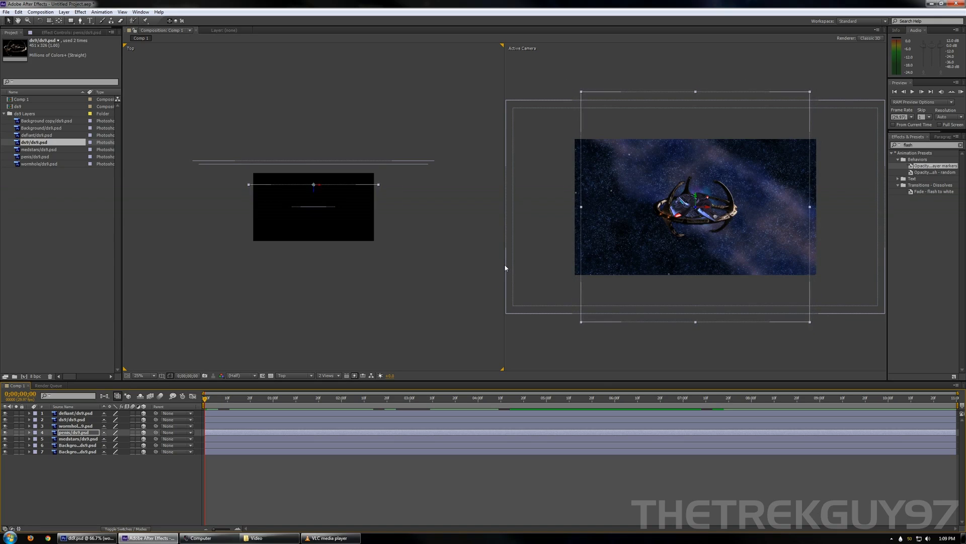
key("shift+Up")
key("shift+Up")
key("shift+Up")
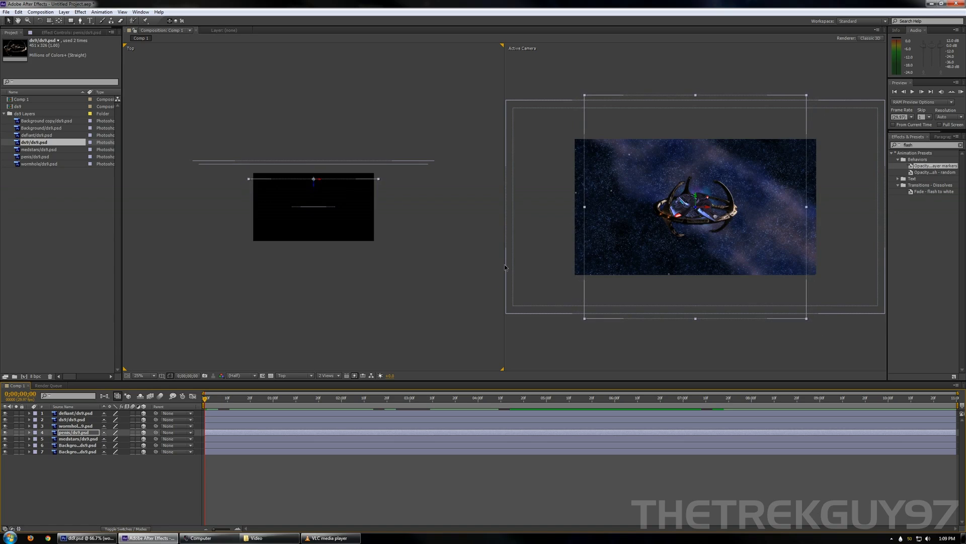
Nudge the nebula layer several steps right and two more steps back in depth
key("Right")
key("Right")
key("Right")
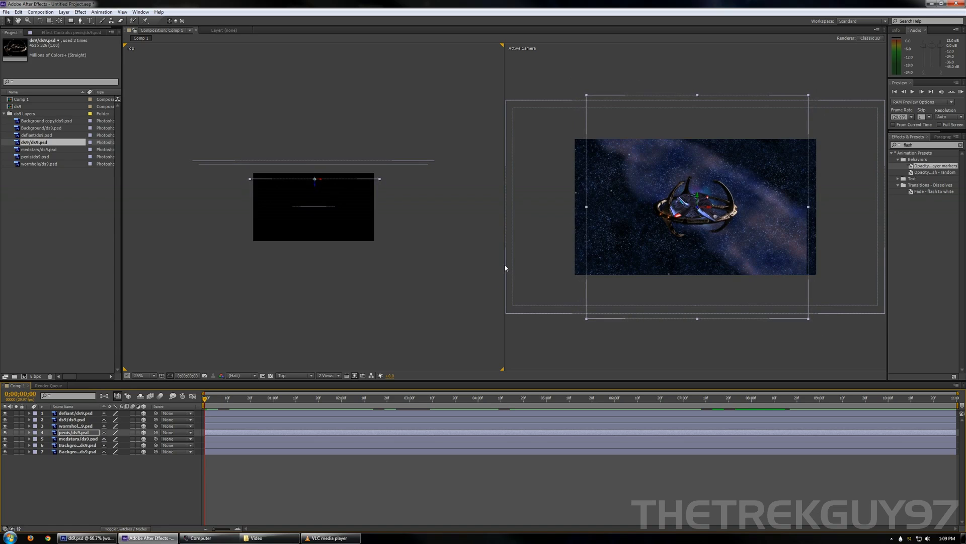
key("Right")
key("Right")
key("Right")
key("Right")
key("Right")
key("Right")
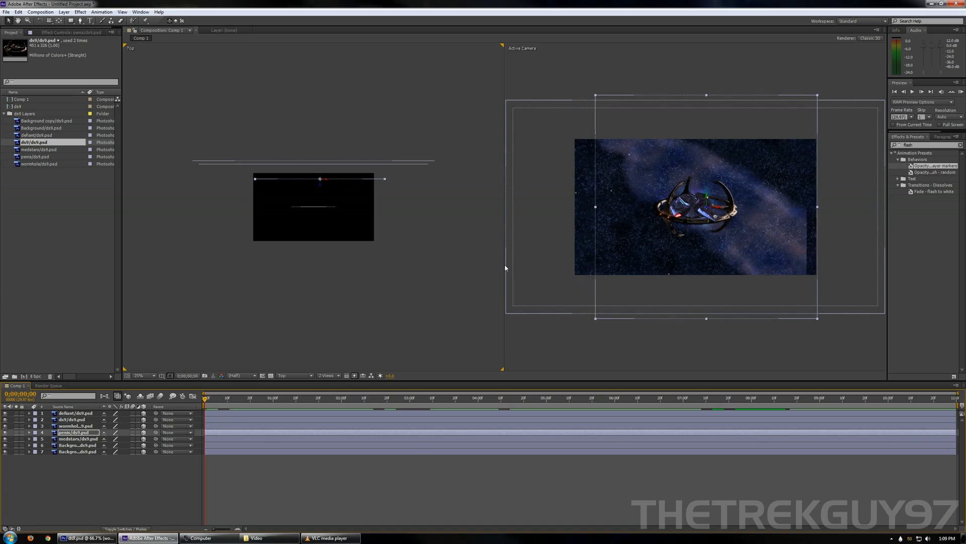
key("Right")
key("Right")
key("Right")
key("Right")
key("Right")
key("Right")
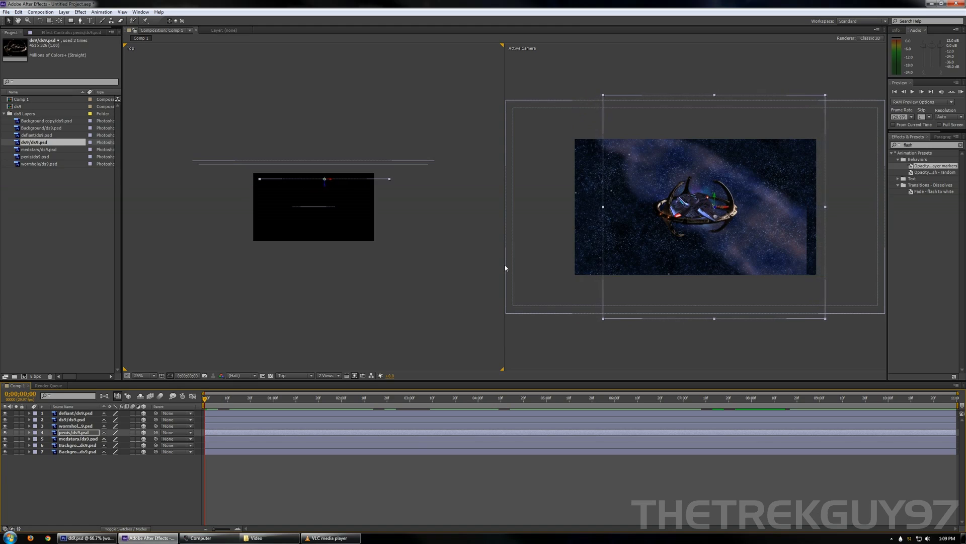
key("Right")
key("Right")
key("Right")
key("Right")
key("Right")
key("Right")
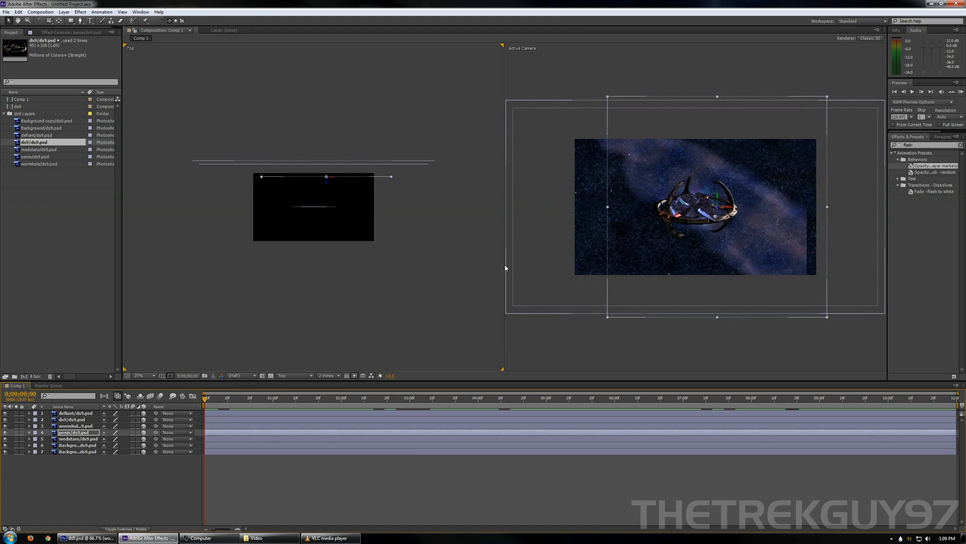
key("Up")
key("Up")
key("Up")
key("Up")
key("Up")
key("Up")
key("Up")
key("Up")
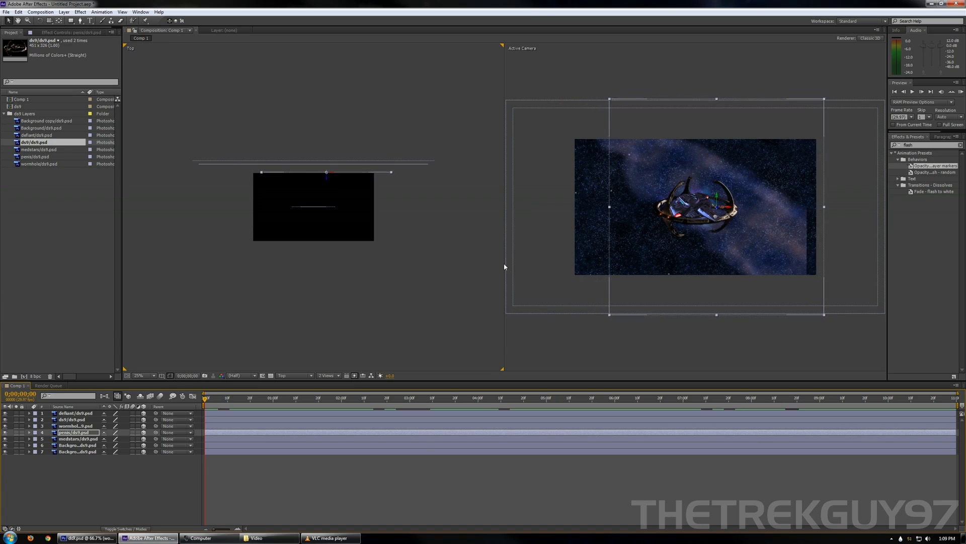
key("Up")
key("Up")
key("Up")
key("Up")
key("Up")
key("Up")
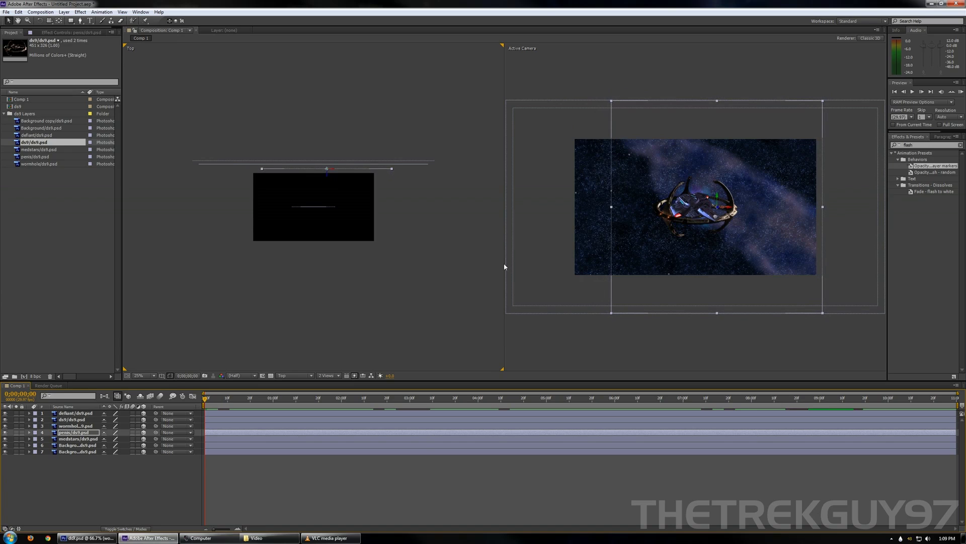
key("Right")
key("Right")
key("Right")
key("Right")
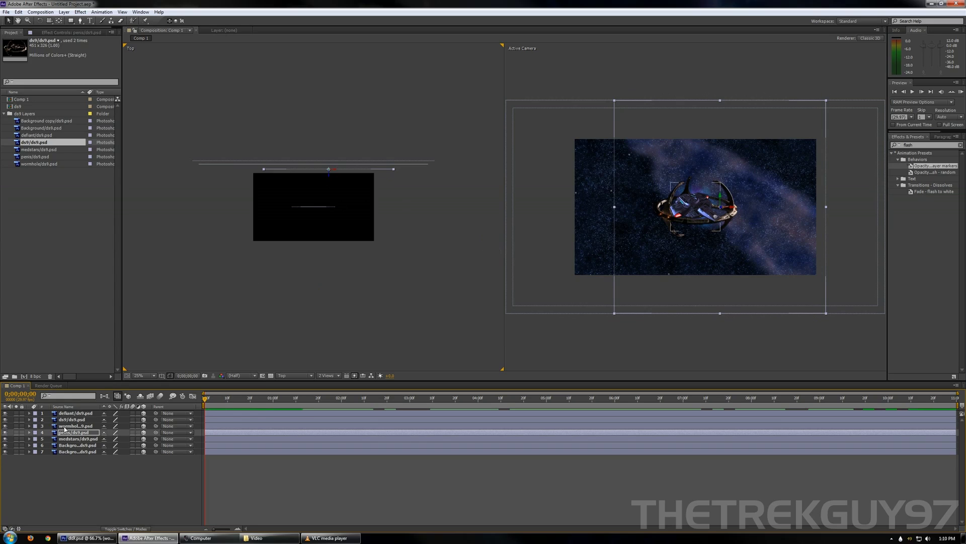
key("ctrl+Up")
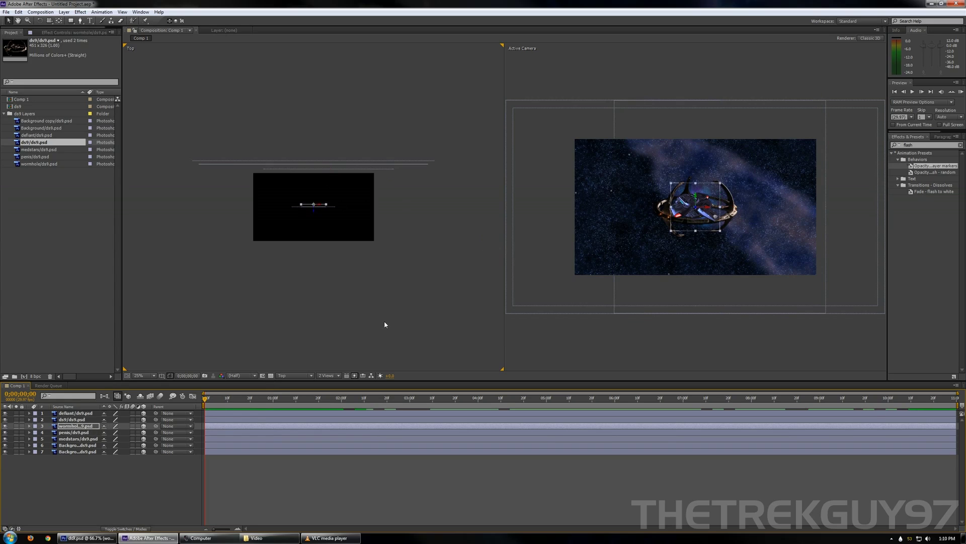
Shift the wormhole glow along its depth axis, then move it right and up to the upper-right
left_click_drag(315, 208, 335, 178)
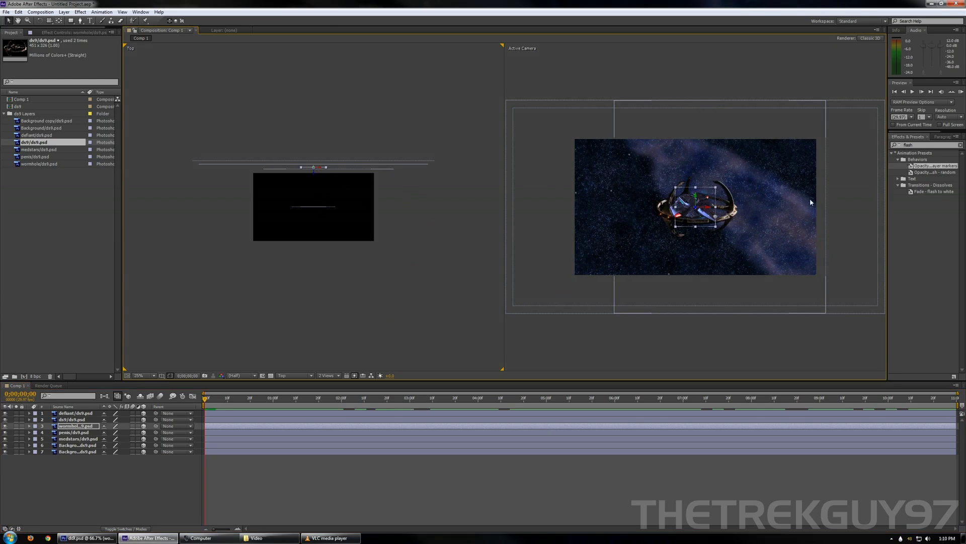
left_click_drag(712, 210, 789, 200)
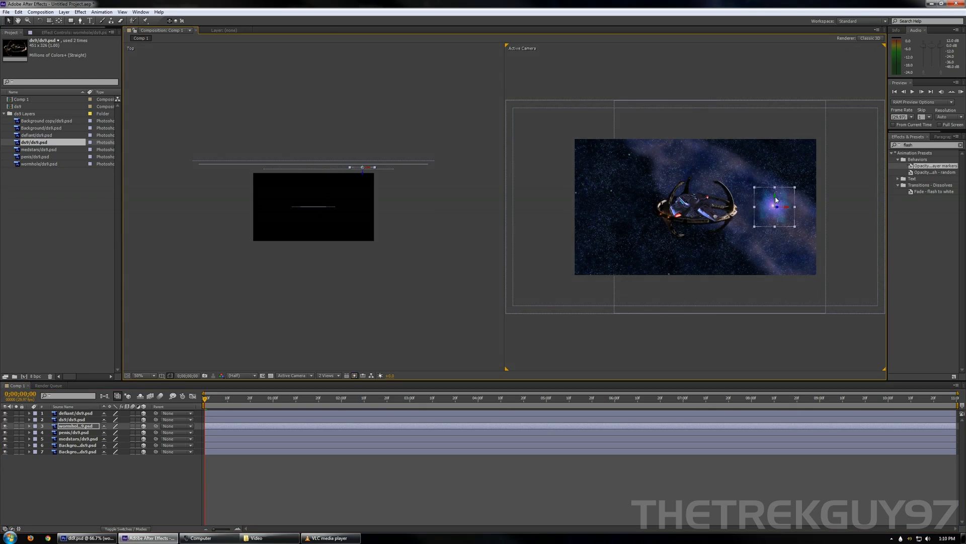
left_click_drag(775, 200, 784, 151)
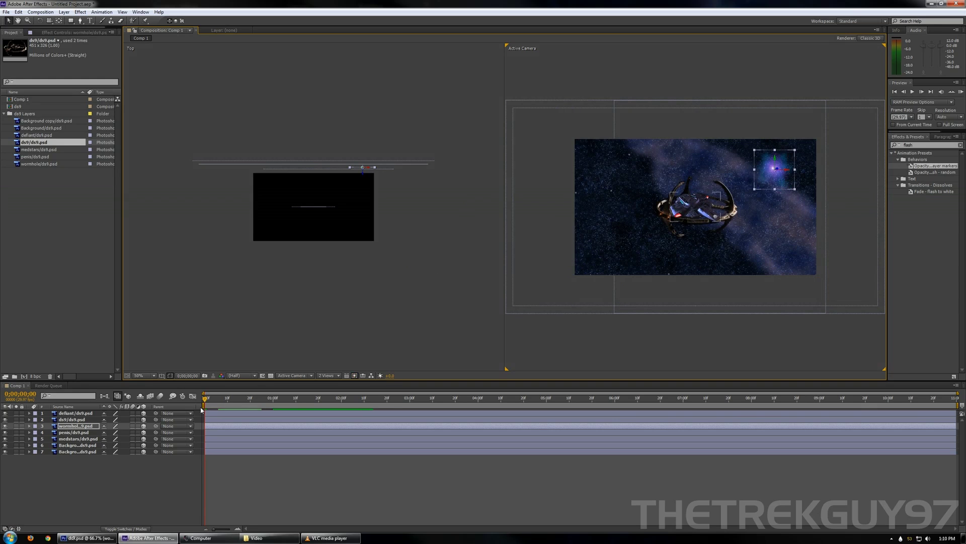
Move the DS9 station layer left in frame and push it further back in depth
left_click(70, 420)
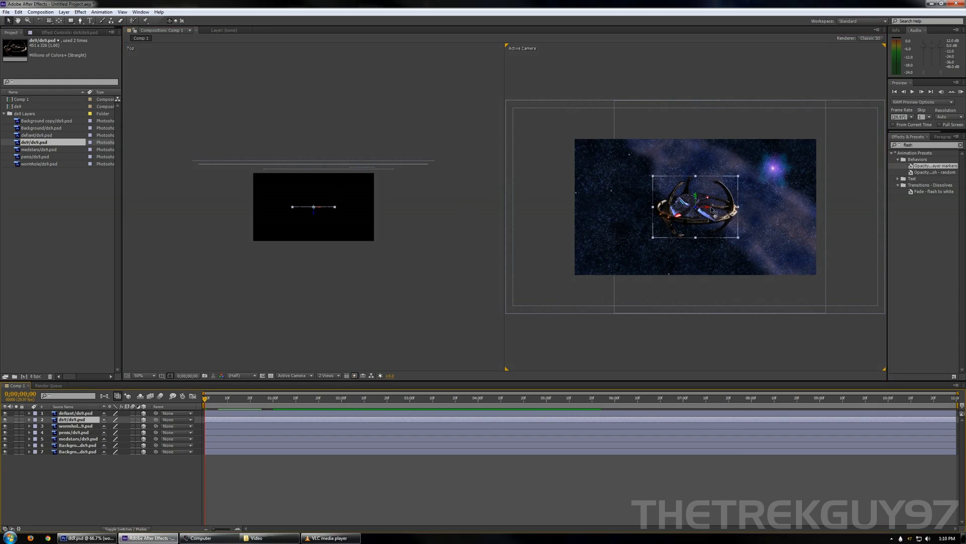
left_click_drag(710, 211, 628, 204)
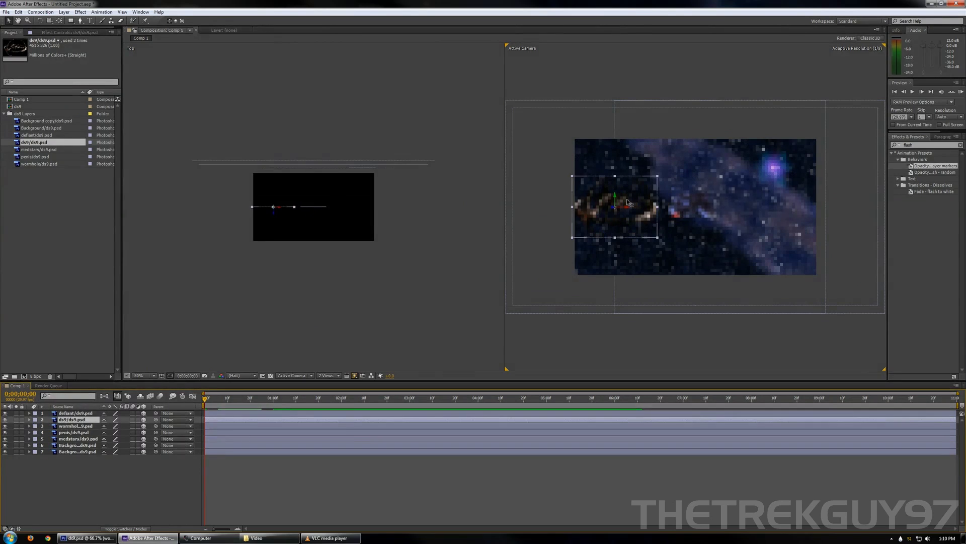
left_click(276, 215)
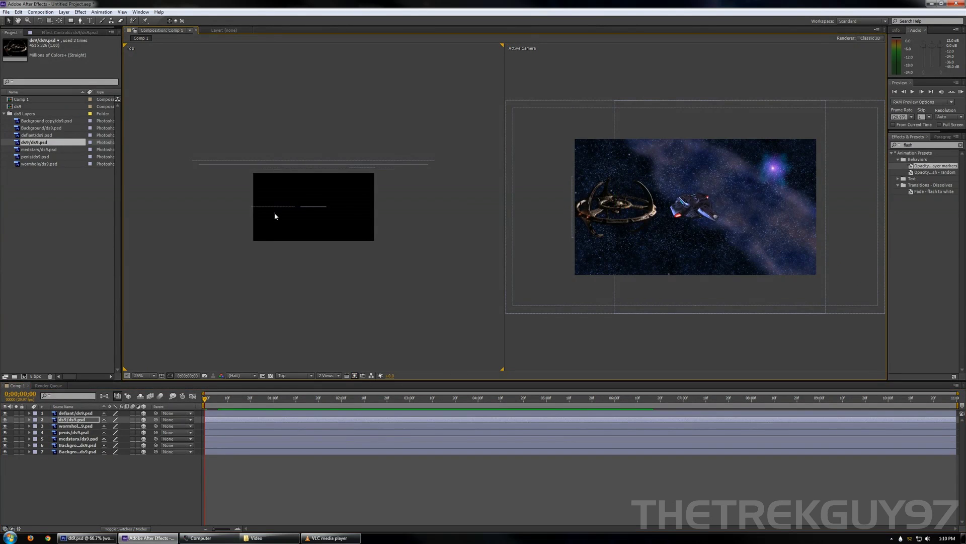
left_click(71, 419)
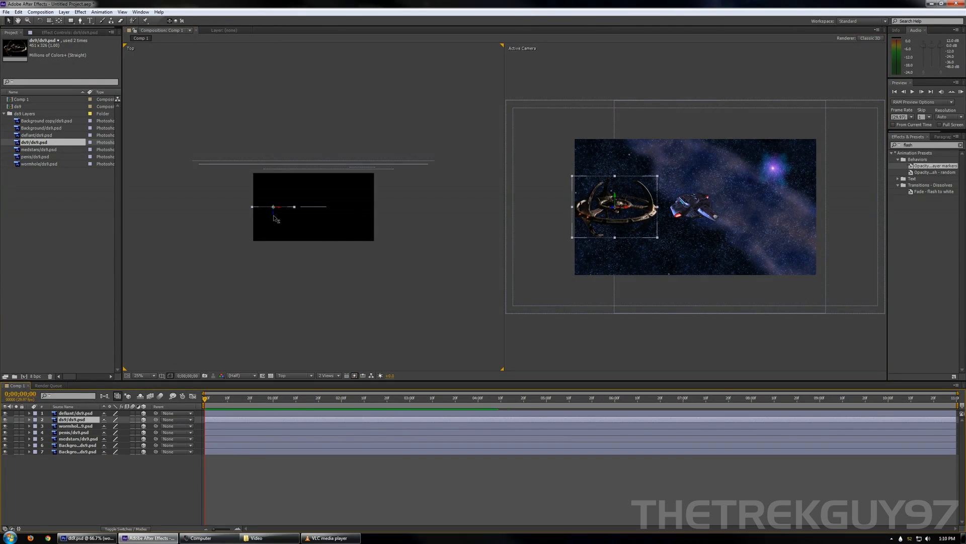
left_click_drag(273, 216, 271, 183)
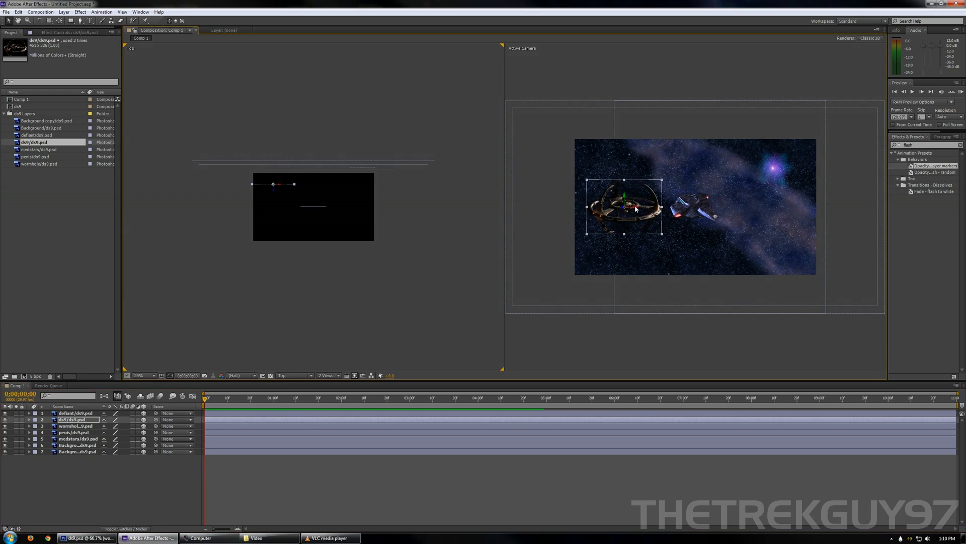
left_click_drag(631, 207, 625, 208)
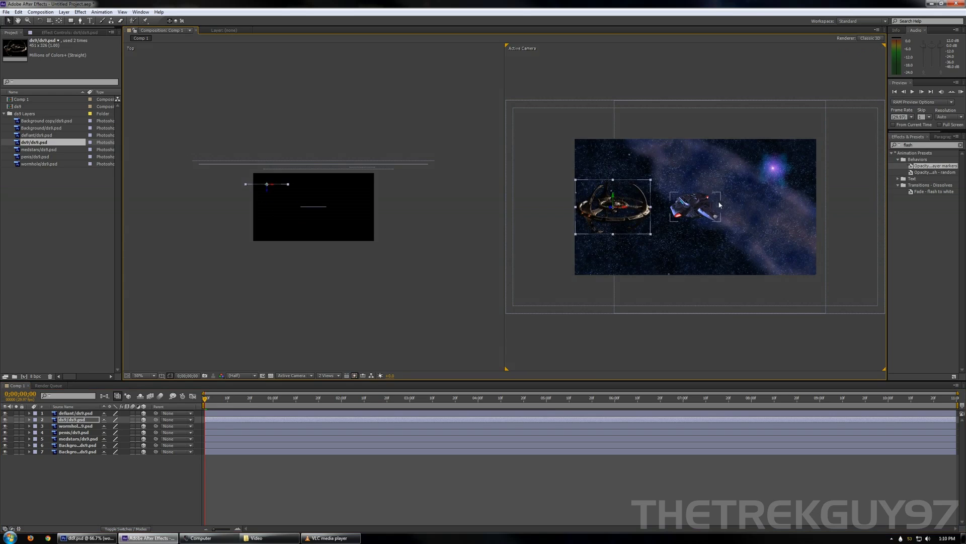
Lower the Defiant below the station, adjust its depth in Top view, and scrub time forward
left_click(71, 413)
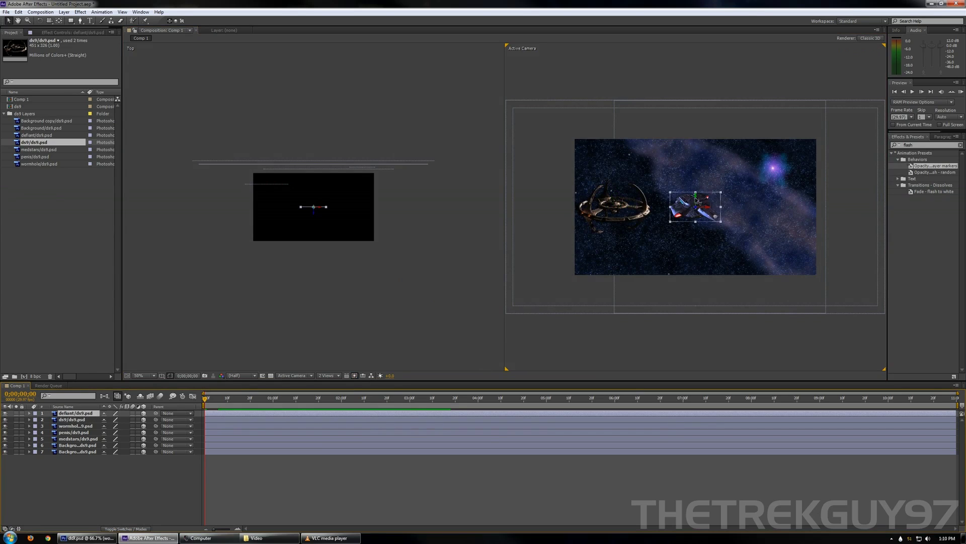
left_click_drag(698, 202, 679, 252)
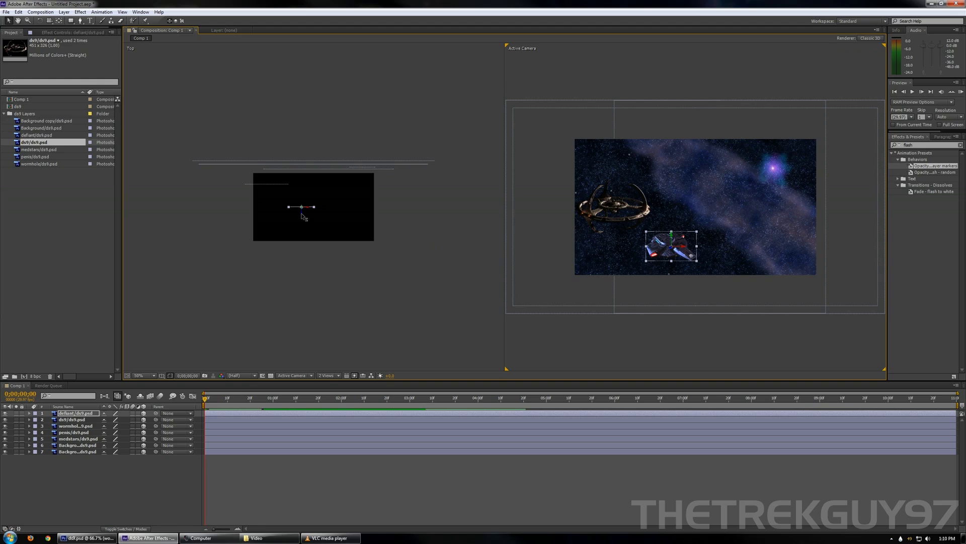
left_click_drag(303, 216, 297, 195)
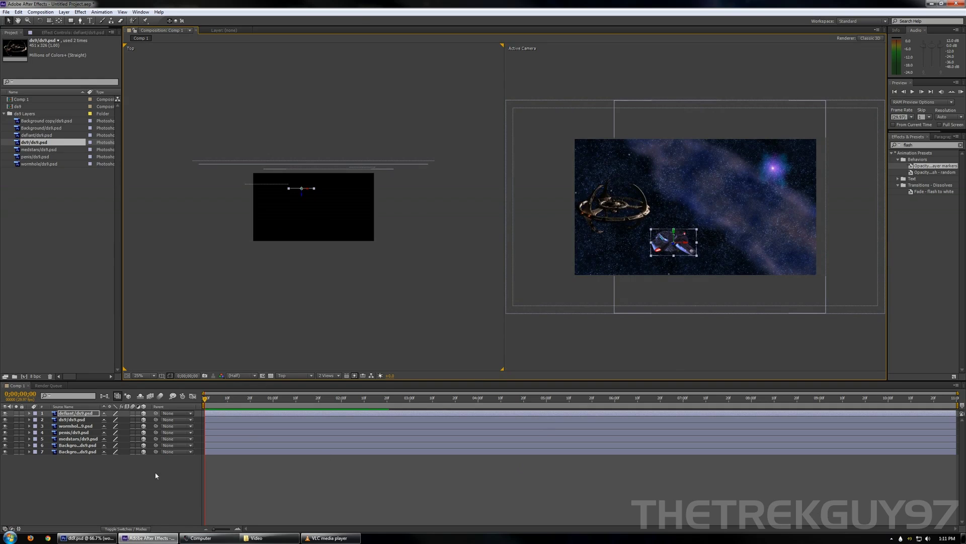
left_click_drag(205, 399, 403, 422)
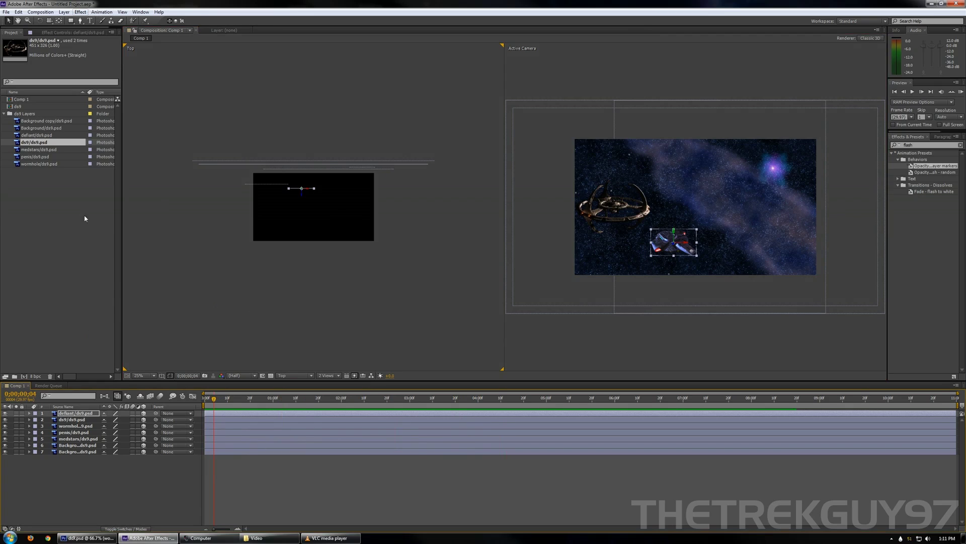
Add a new Camera 1 layer through Layer > New > Camera with the default 50mm settings
left_click(119, 481)
left_click(64, 12)
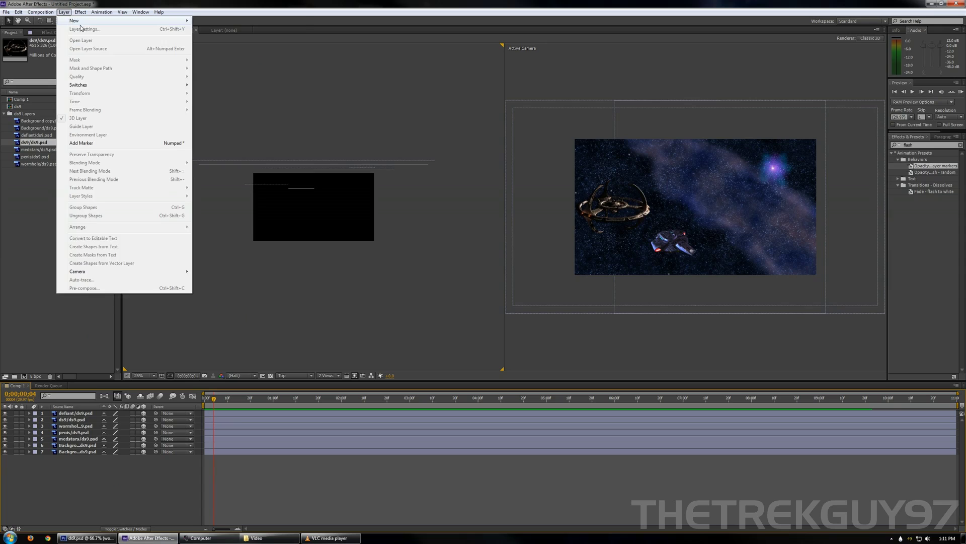
mouse_move(81, 21)
left_click(216, 47)
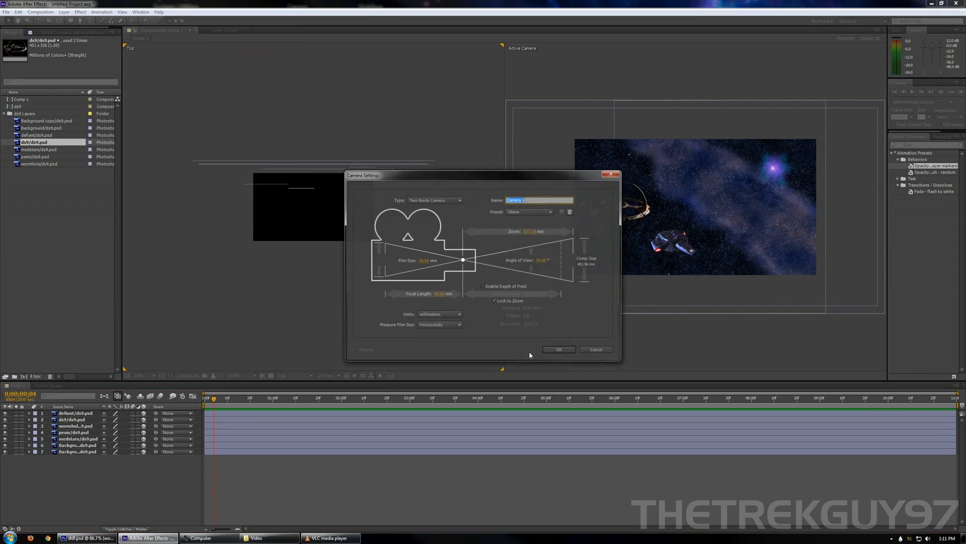
left_click(567, 351)
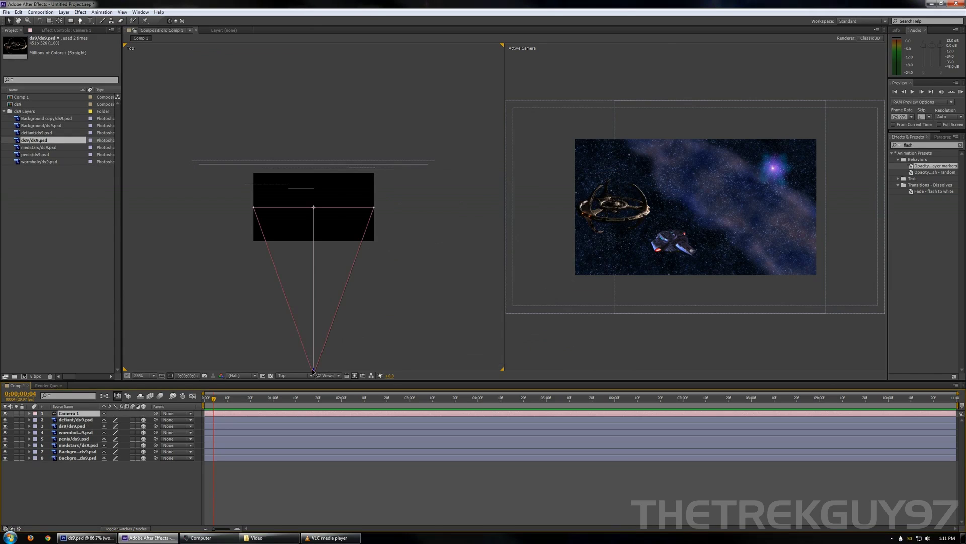
Move Camera 1 and swing its point of interest right, then reposition it at time 0;00;00;00
left_click_drag(313, 372, 324, 285)
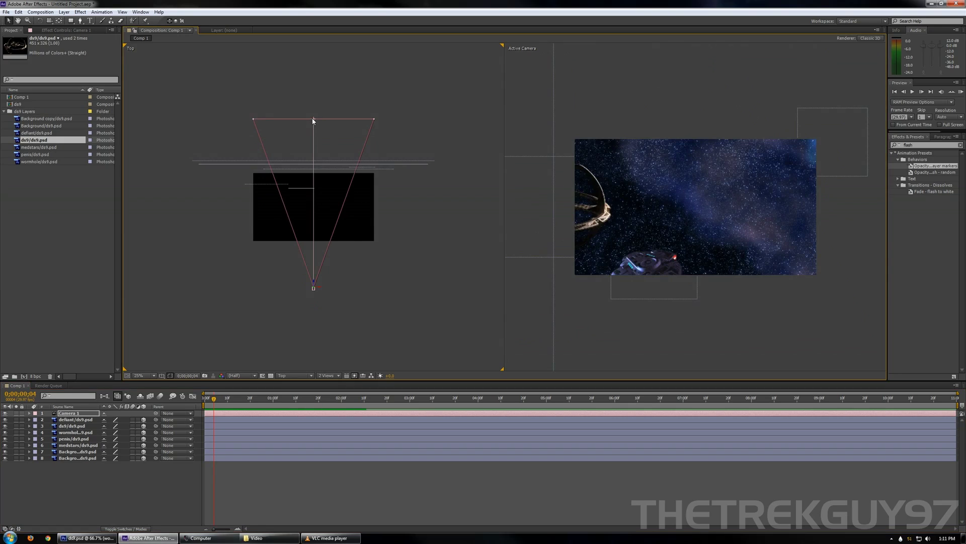
left_click(314, 121)
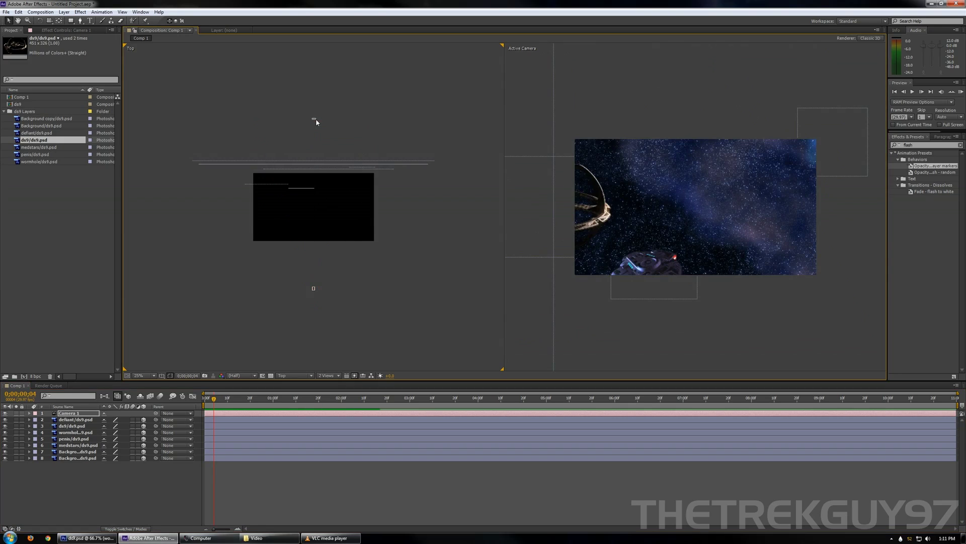
left_click(314, 289)
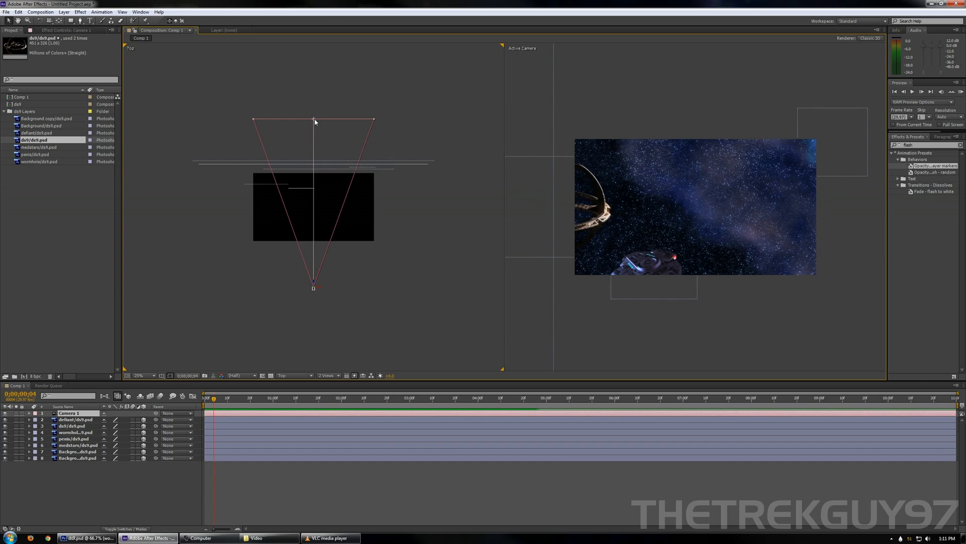
left_click_drag(315, 122, 365, 131)
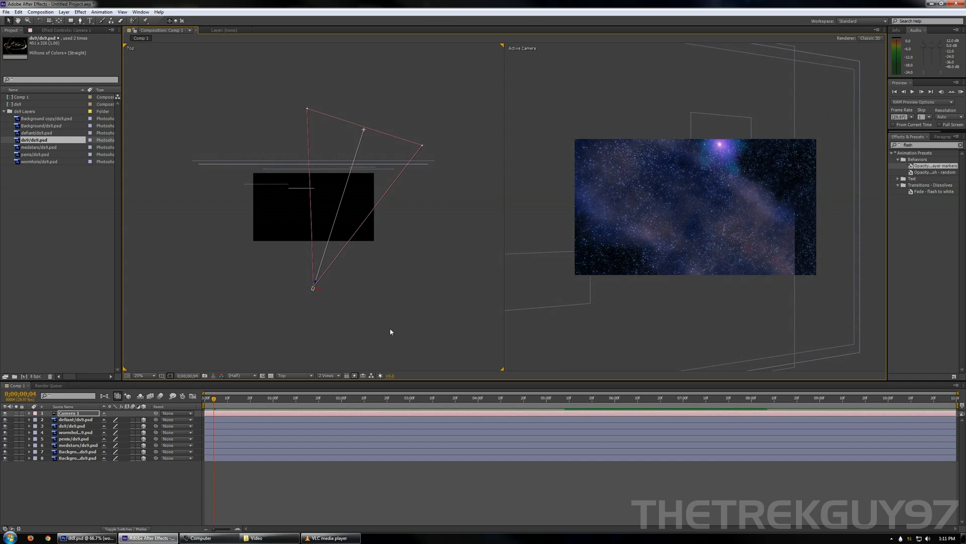
left_click(204, 397)
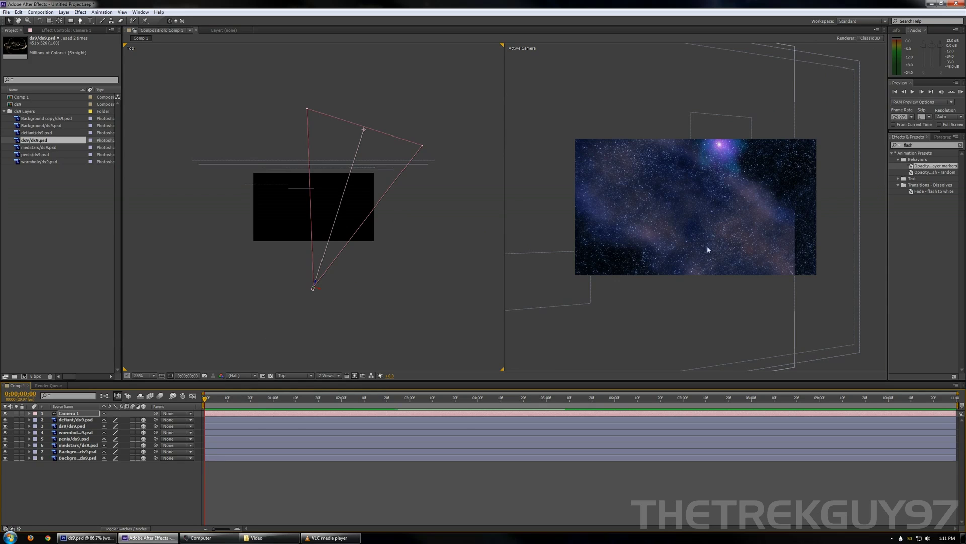
left_click_drag(314, 288, 284, 338)
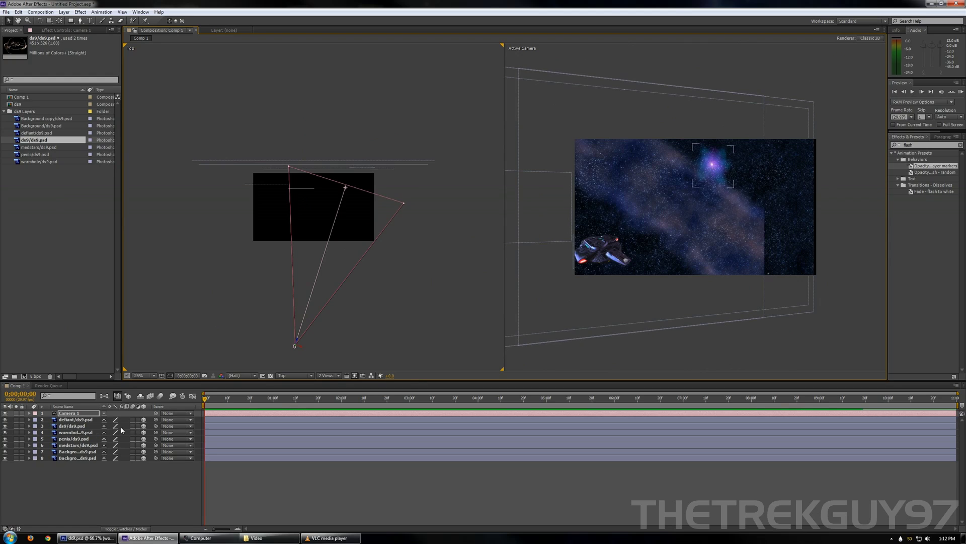
left_click(78, 439)
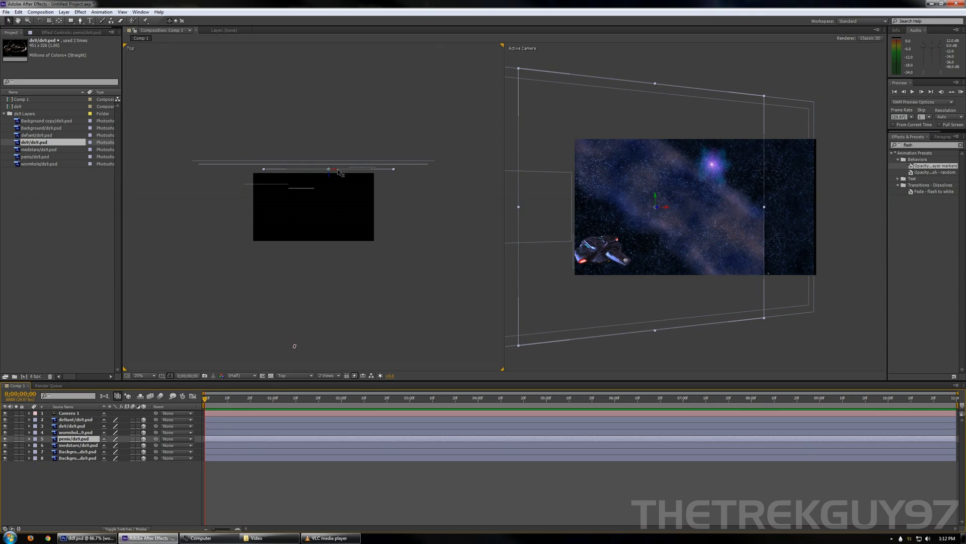
Slide the nebula layer right and bring it closer in depth in the Top view
left_click_drag(337, 170, 372, 174)
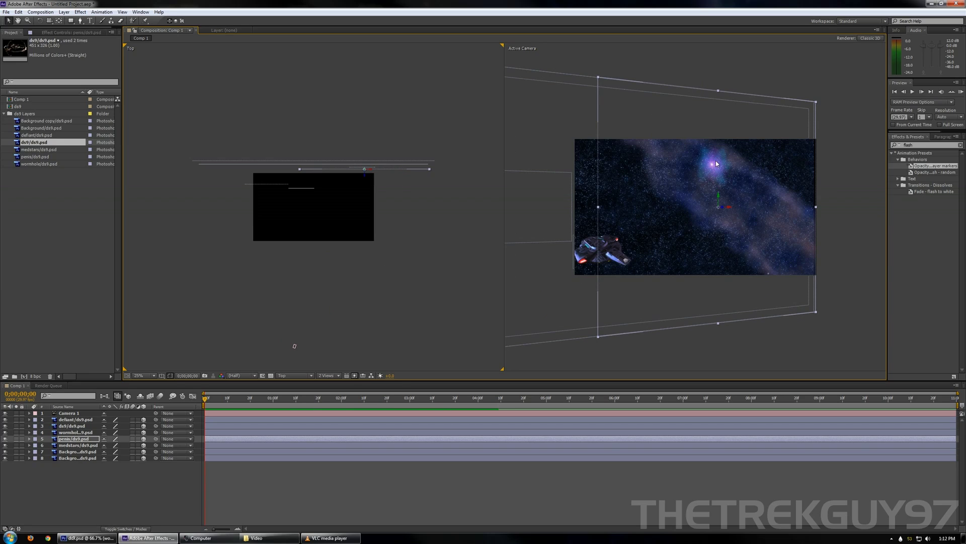
left_click(366, 173)
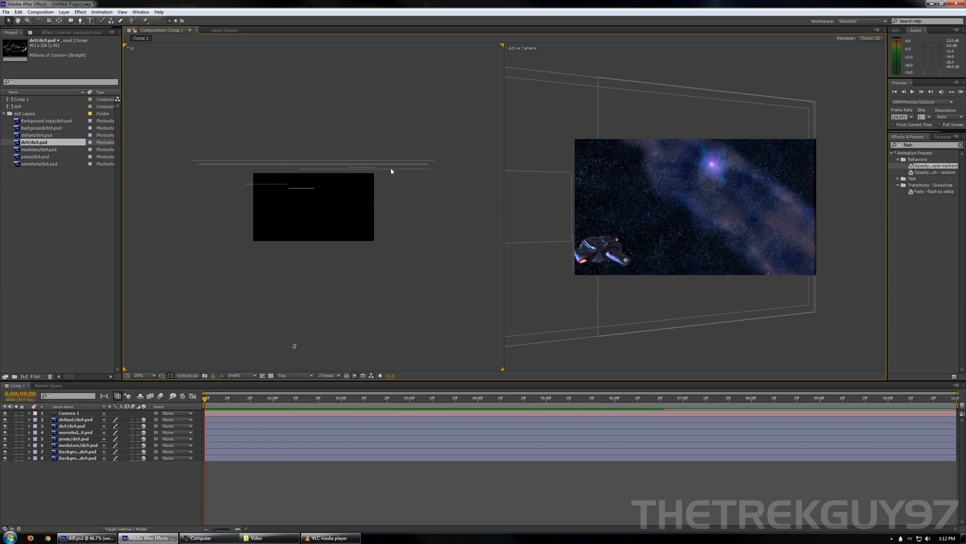
left_click(390, 169)
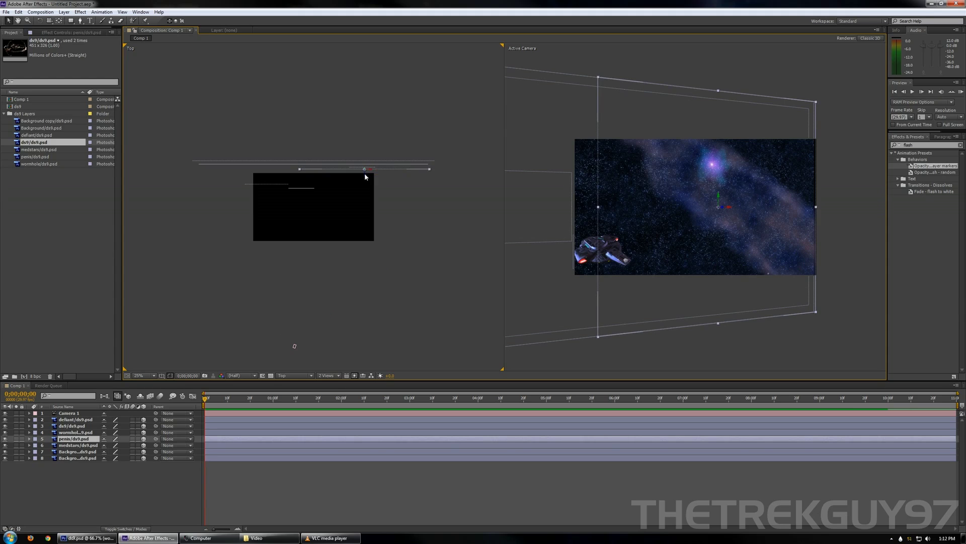
left_click_drag(366, 176, 367, 190)
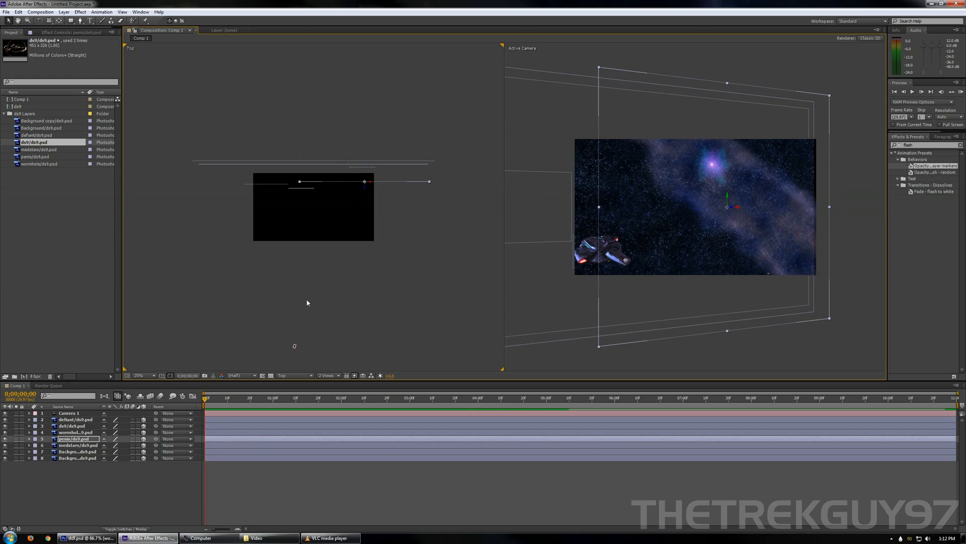
left_click(294, 345)
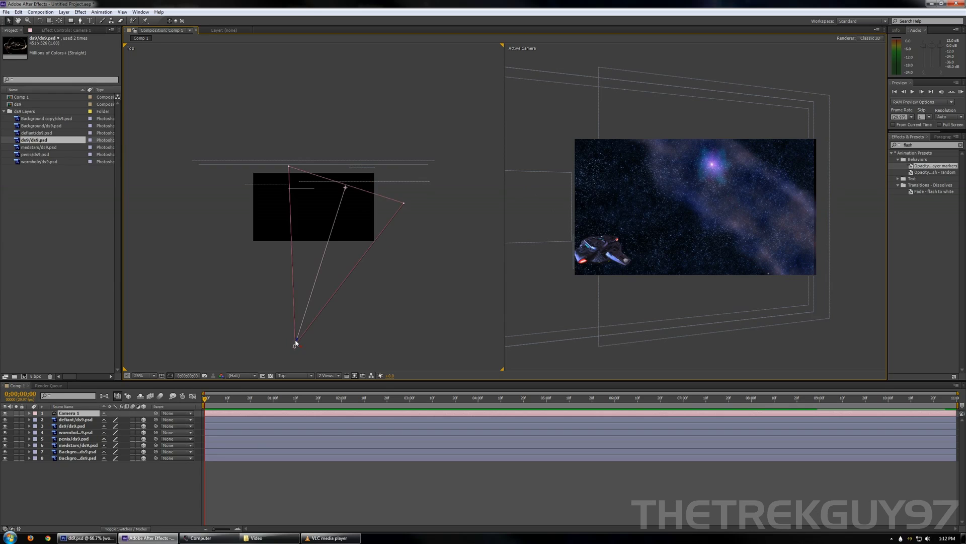
Reframe Camera 1 in the Top view, checking the shot from Front, Camera 1 and Active Camera views
left_click_drag(297, 344, 324, 314)
left_click(304, 376)
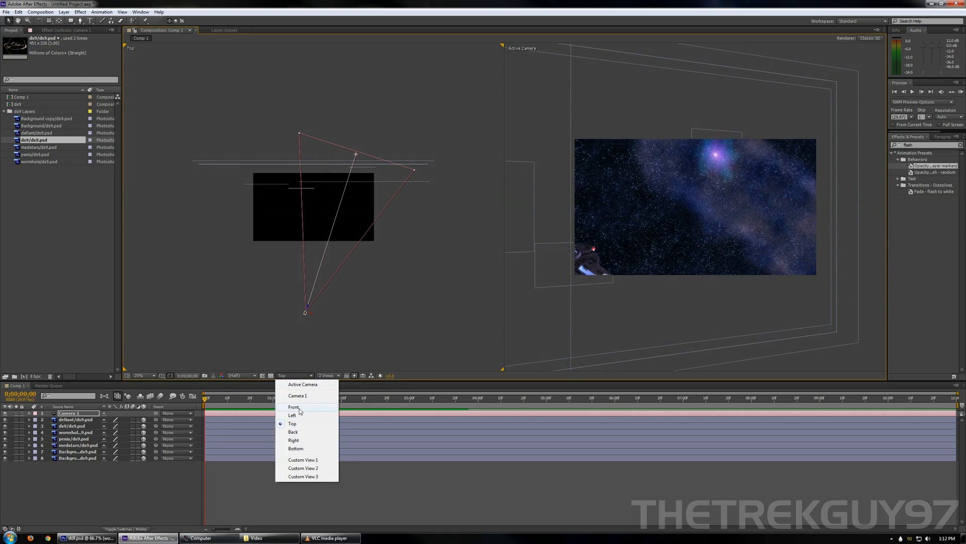
left_click(293, 407)
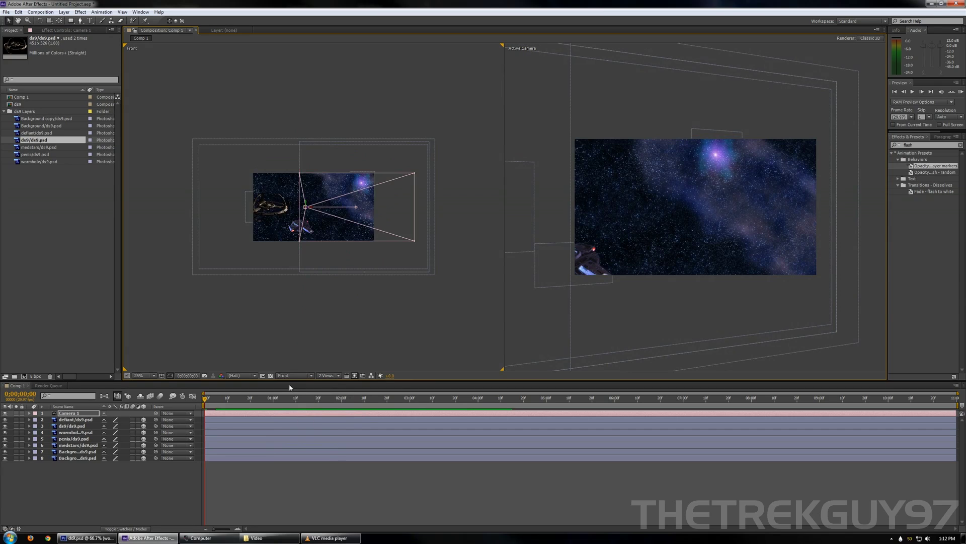
left_click(302, 376)
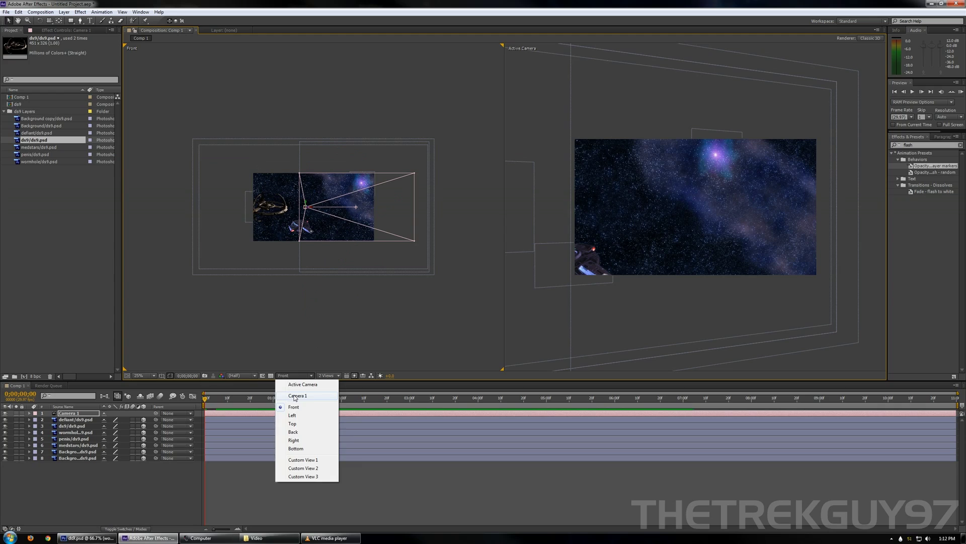
left_click(296, 396)
left_click(304, 377)
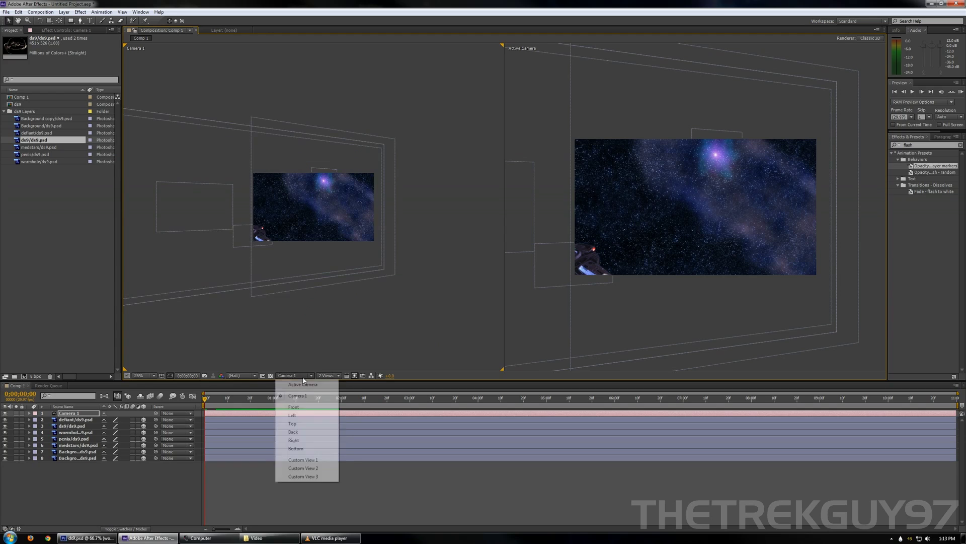
left_click(306, 384)
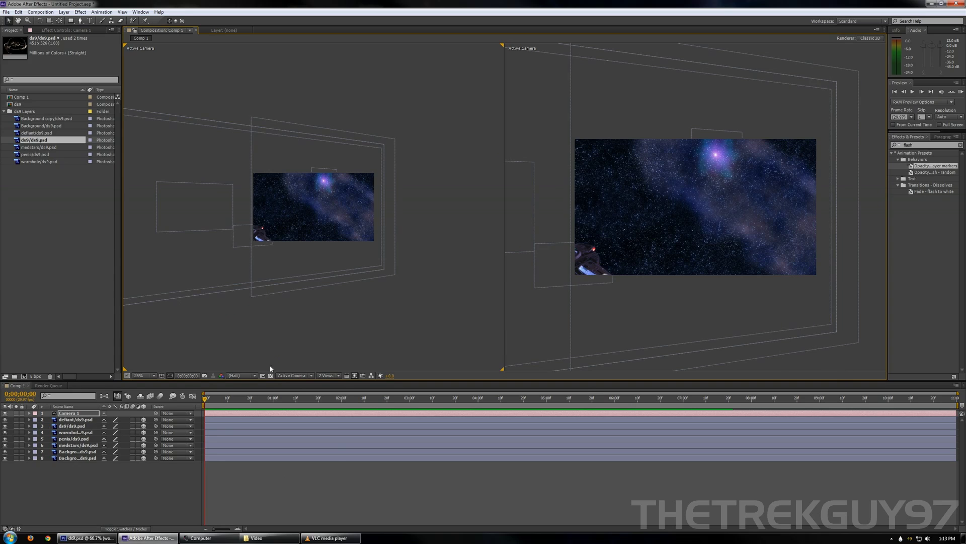
left_click(293, 377)
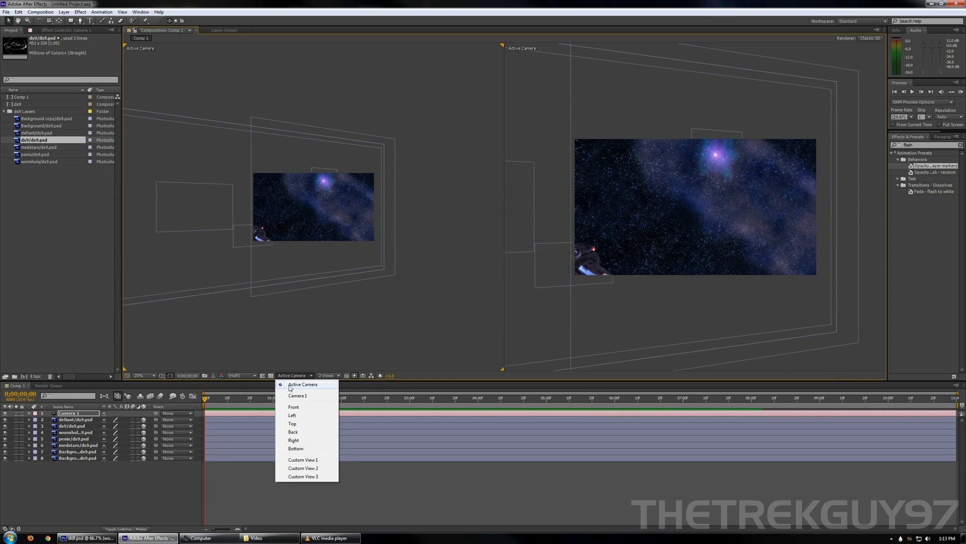
left_click(301, 423)
left_click(827, 364)
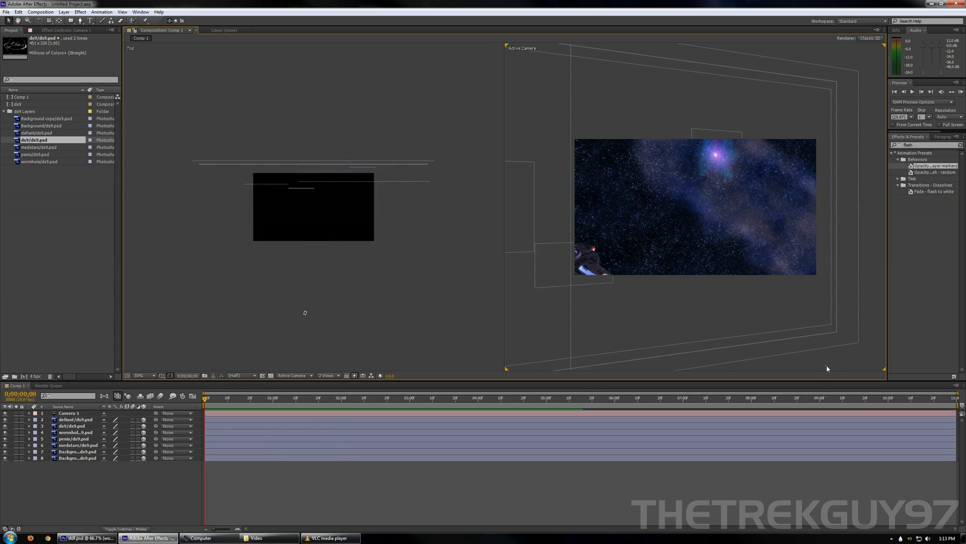
Expand Camera 1's Transform group and keyframe all its transform properties at 0:00
left_click(29, 413)
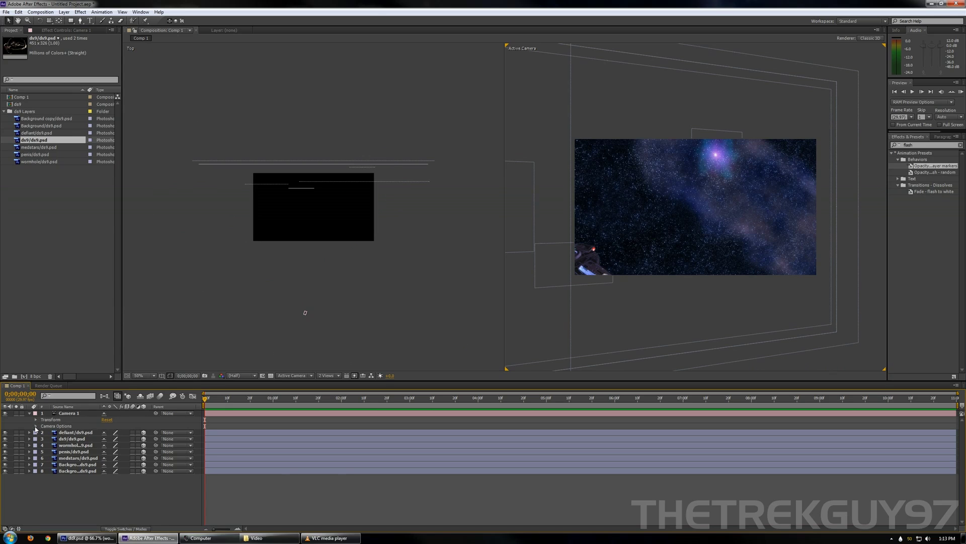
left_click(35, 426)
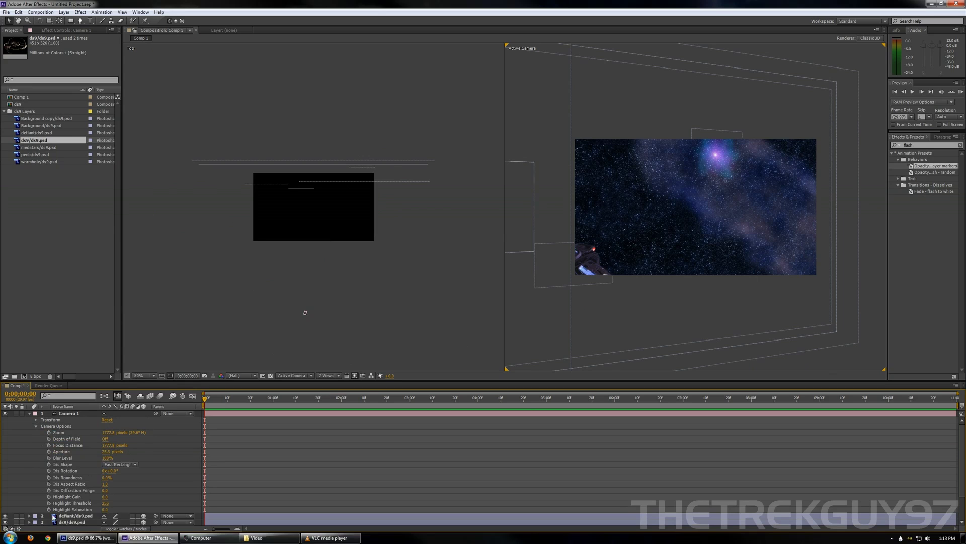
left_click(35, 419)
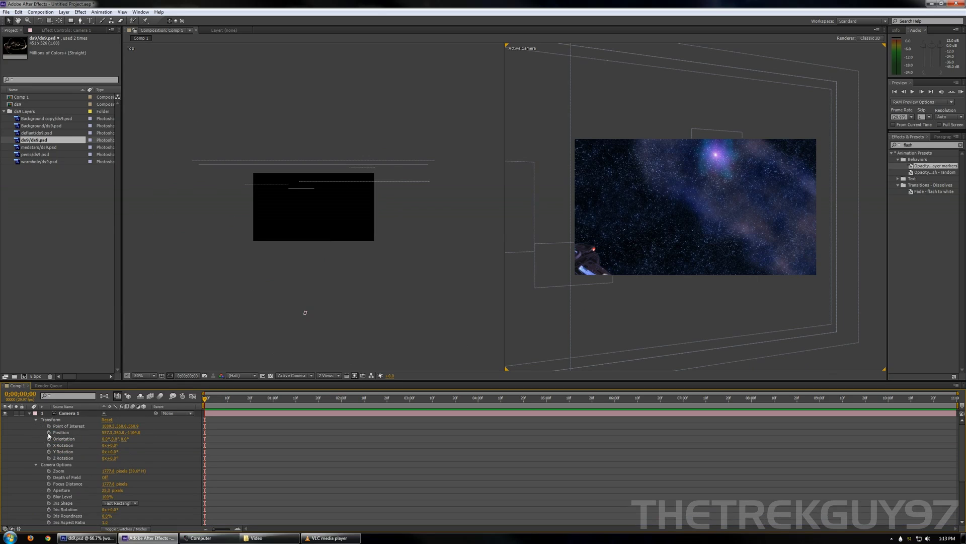
left_click_drag(49, 428, 49, 458)
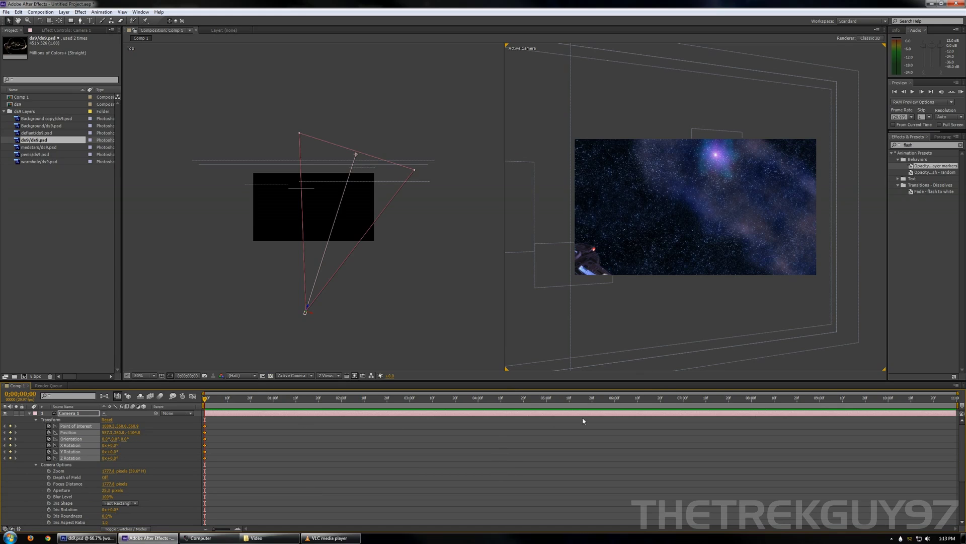
left_click(237, 529)
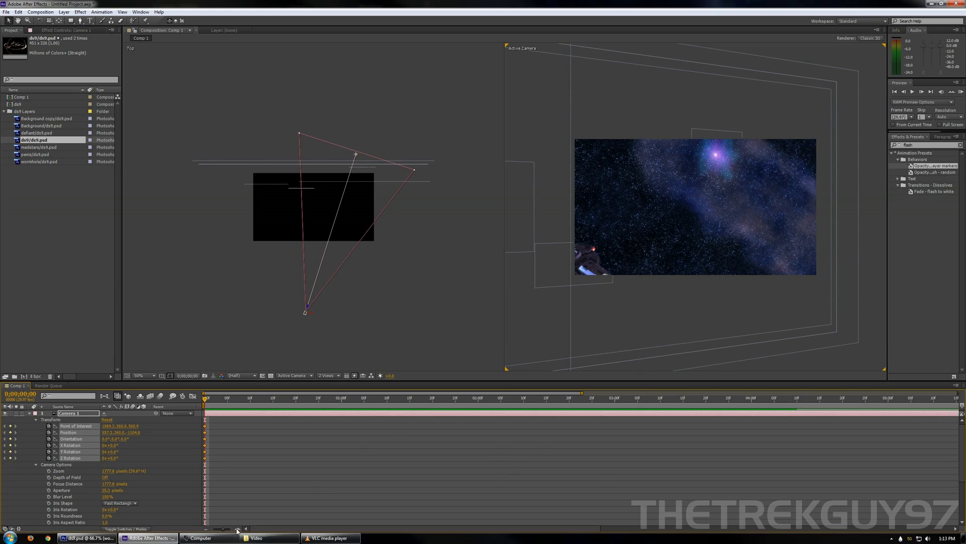
left_click(205, 529)
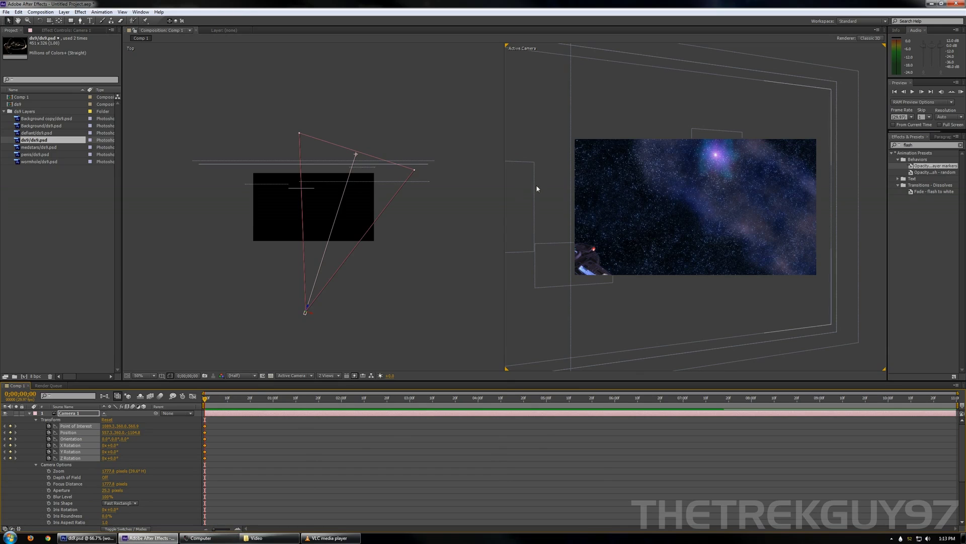
left_click(63, 12)
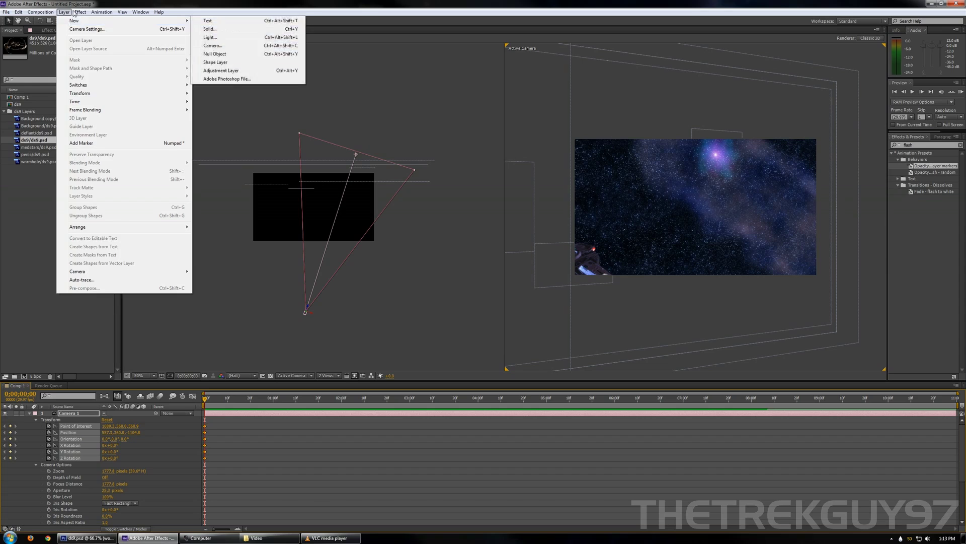
mouse_move(41, 12)
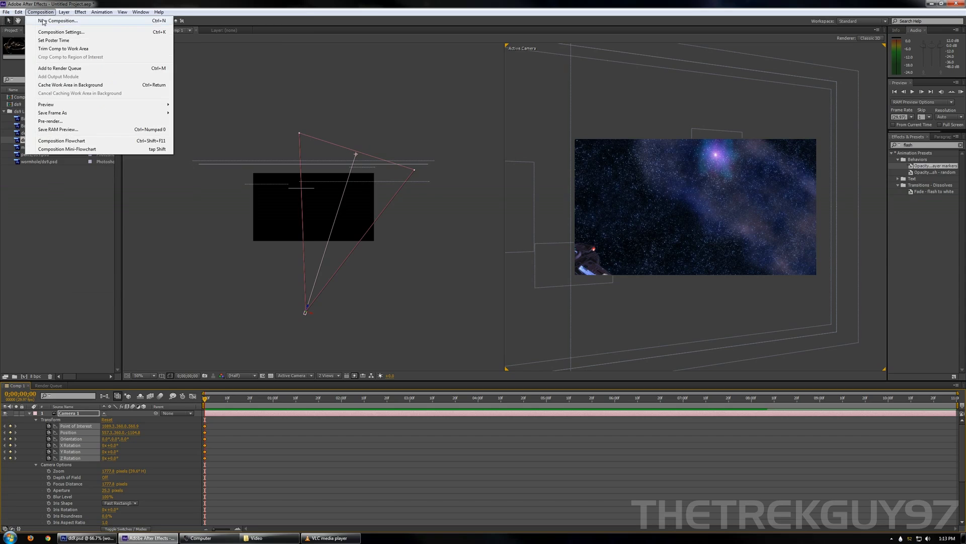
left_click(56, 31)
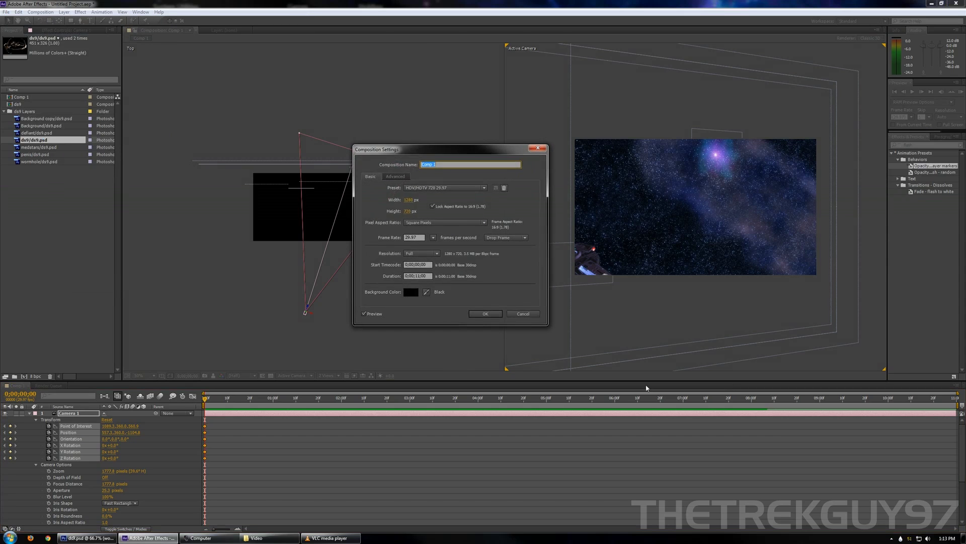
left_click(485, 314)
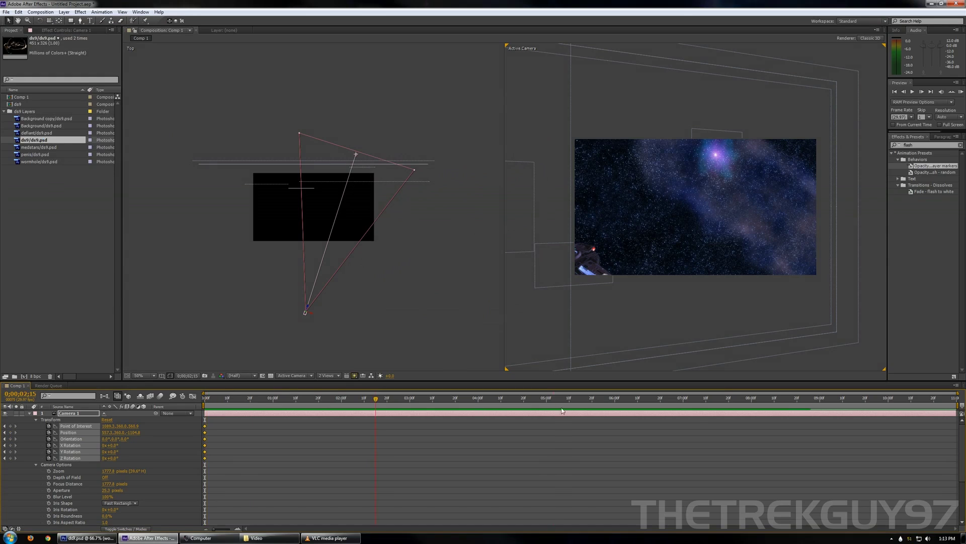
Add Camera 1 end keyframes near 8 seconds by resetting its Transform on the station view
left_click_drag(699, 417, 752, 418)
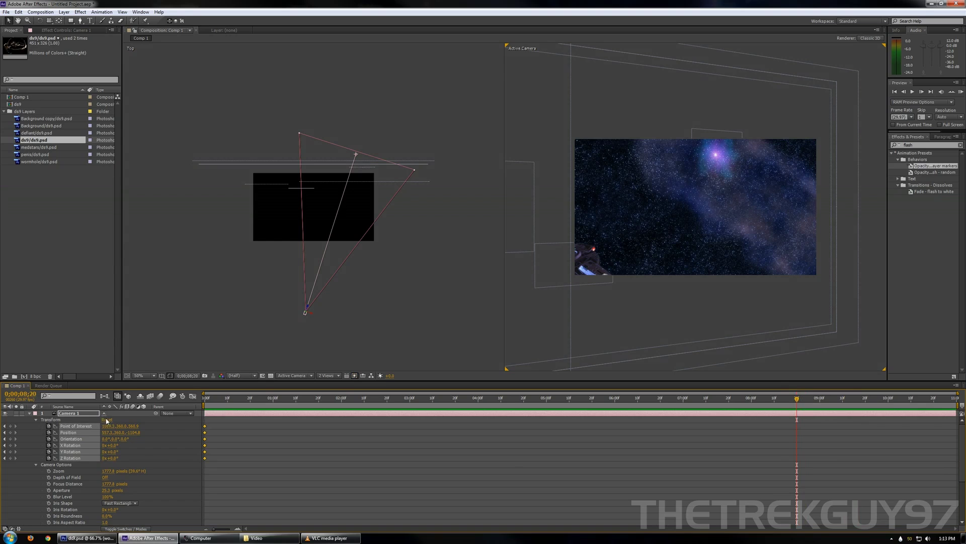
left_click(106, 420)
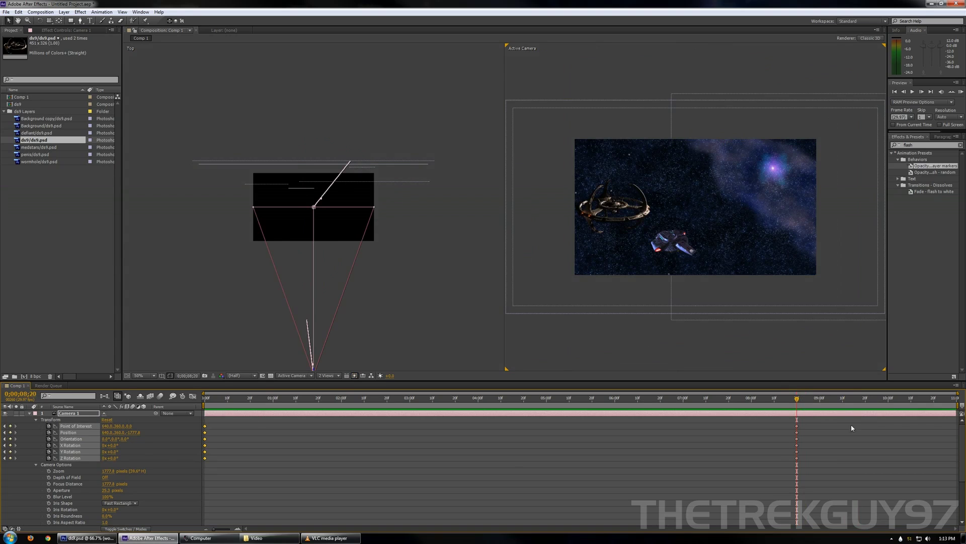
left_click_drag(799, 401, 203, 417)
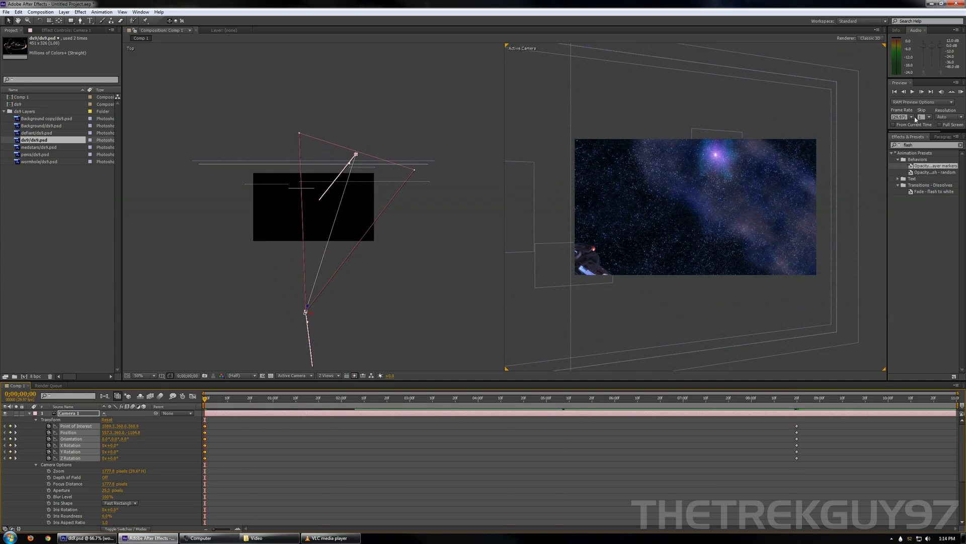
RAM preview the camera pan, then step back about a second
left_click(912, 91)
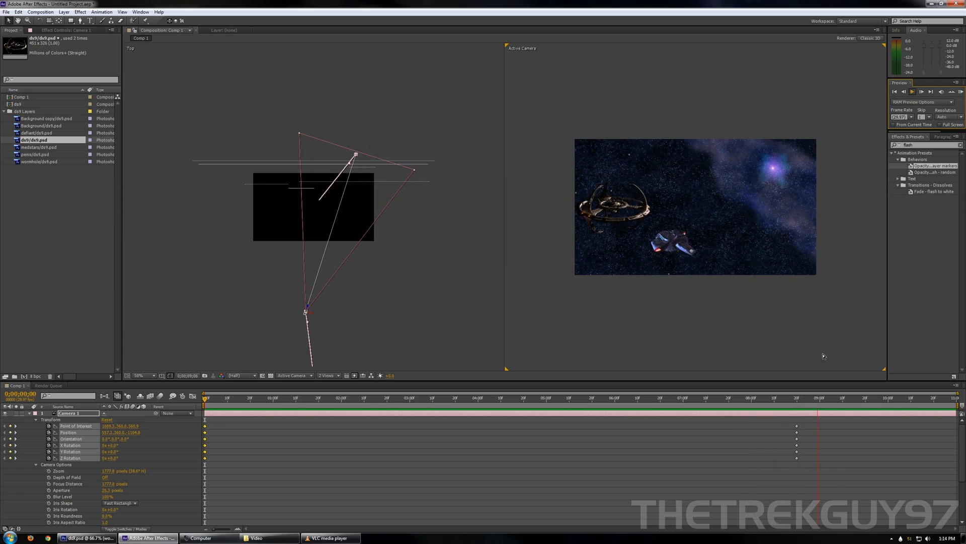
key("space")
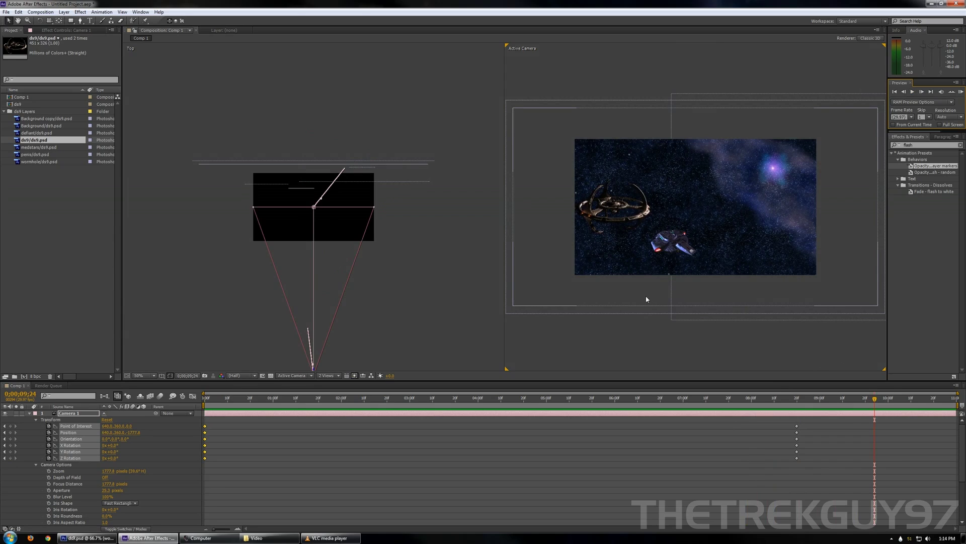
key("Page_Up")
key("Page_Up")
key("Page_Up")
key("Page_Up")
key("Page_Up")
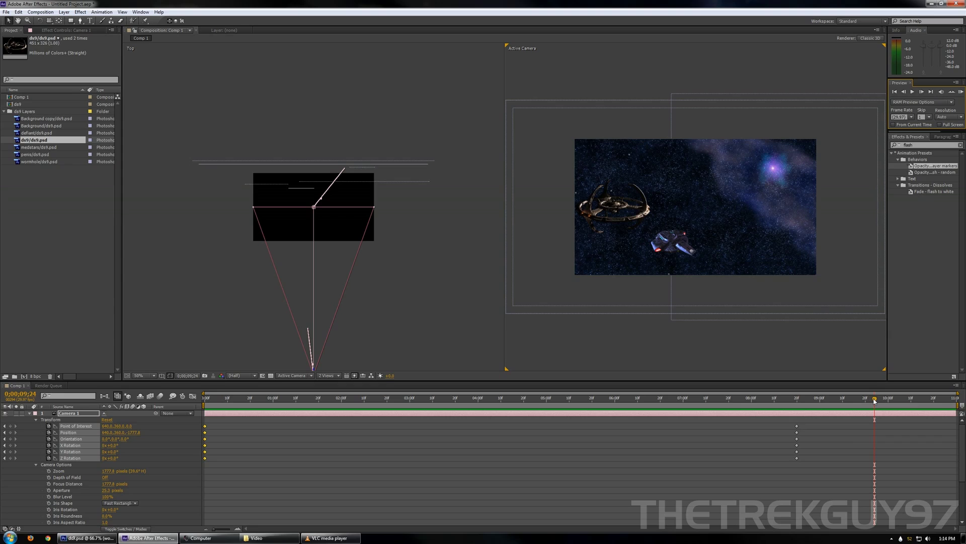
key("shift+Page_Up")
key("shift+Page_Up")
key("shift+Page_Up")
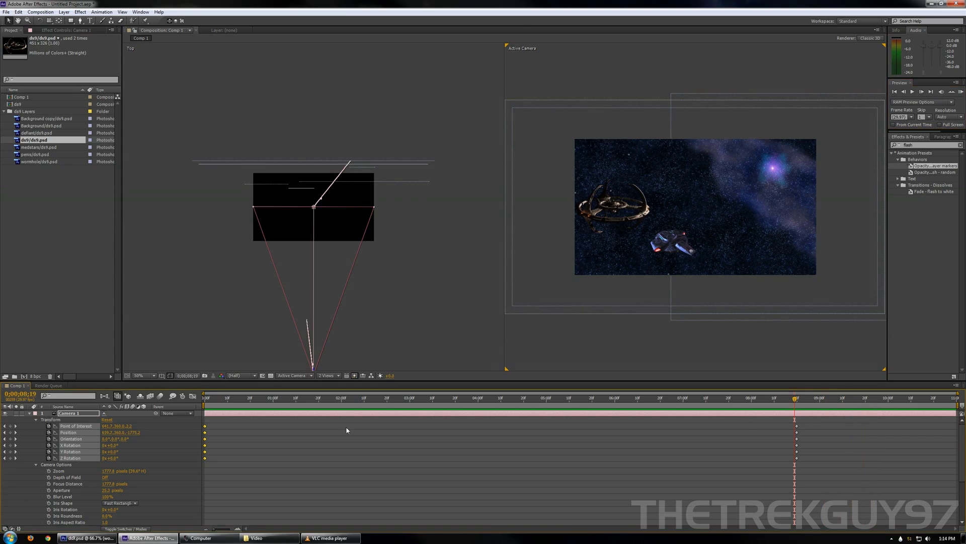
Collapse Camera 1, reveal the Defiant layer's Transform and keyframe its Position at 0:00
left_click(36, 419)
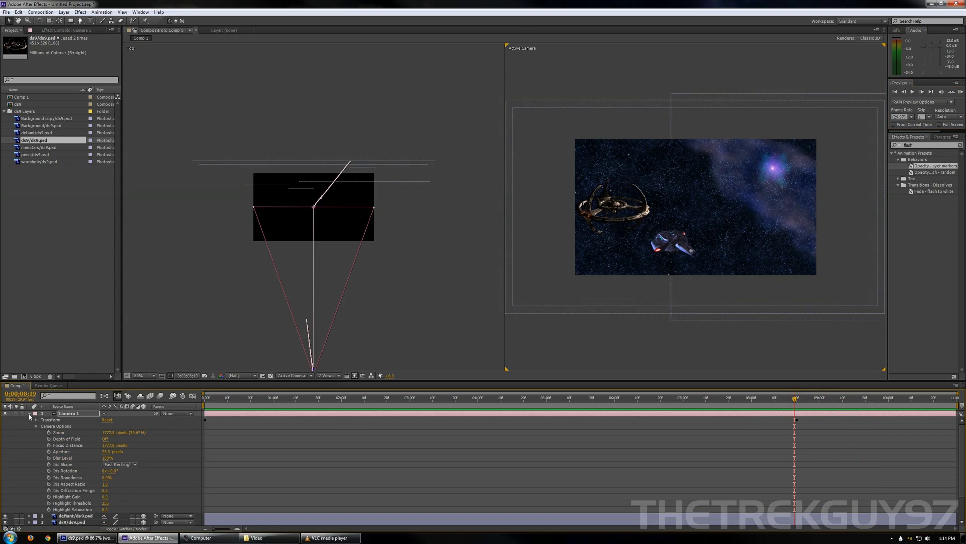
left_click(29, 414)
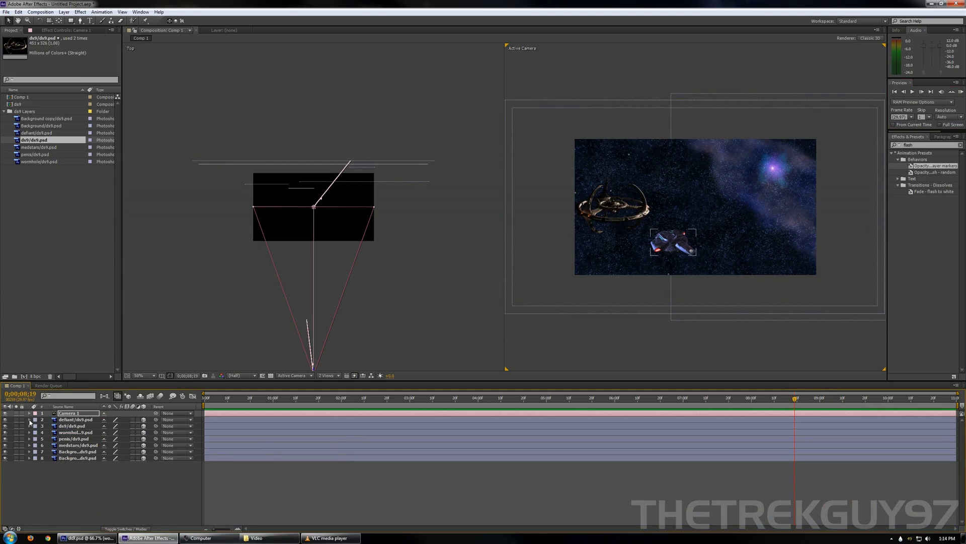
left_click(28, 419)
left_click(36, 427)
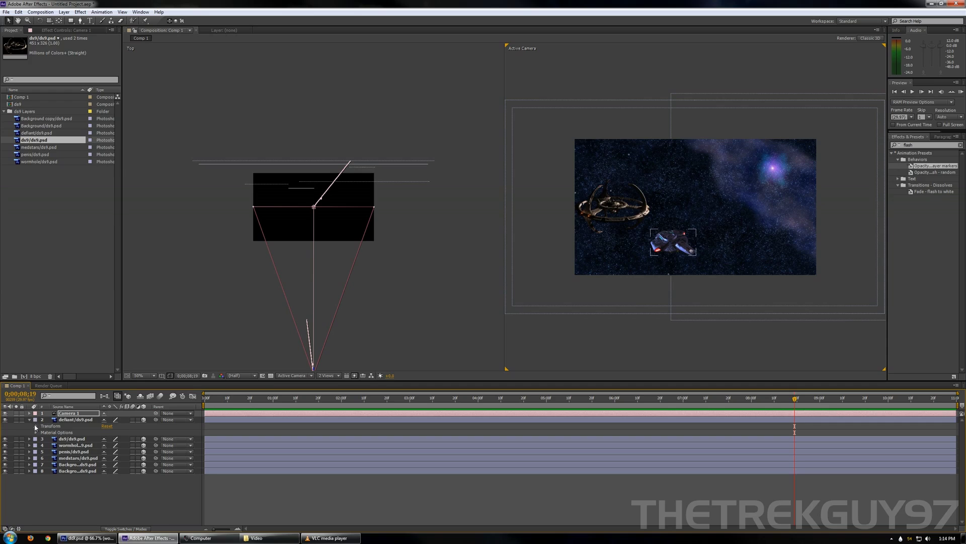
left_click(35, 426)
left_click(839, 413)
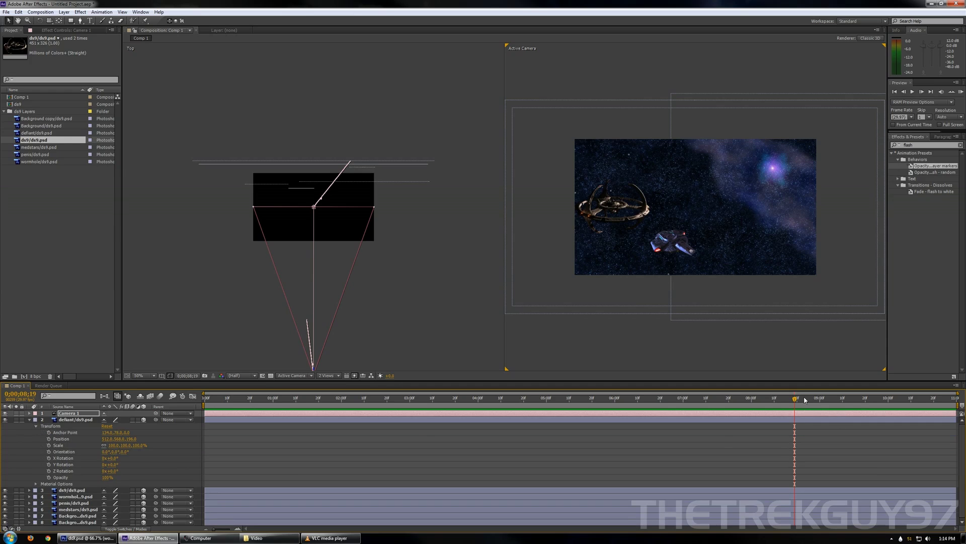
left_click_drag(794, 399, 193, 414)
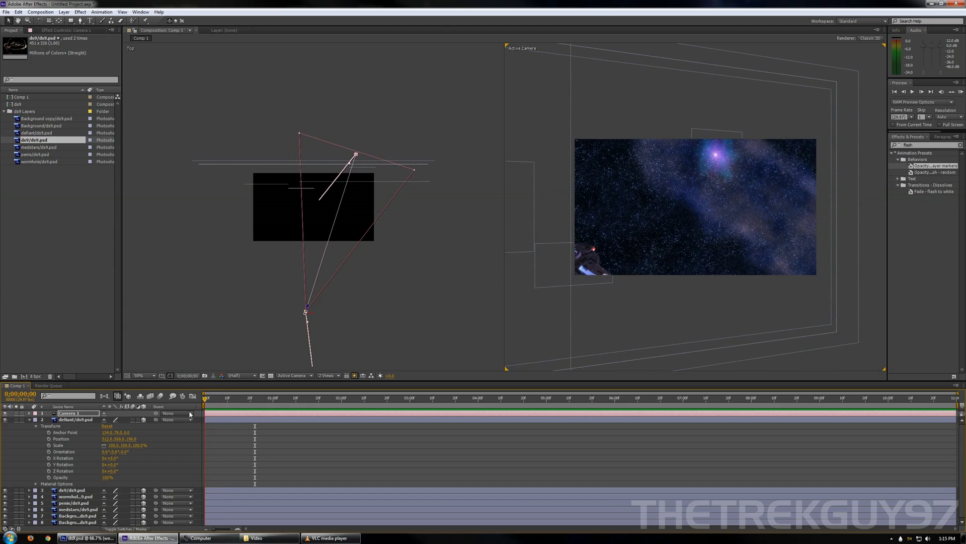
left_click(49, 439)
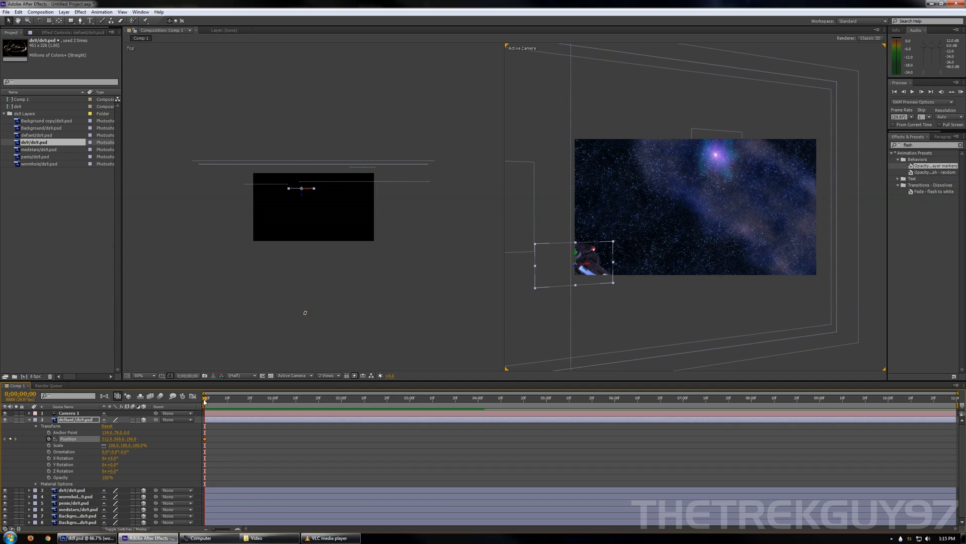
Check Camera 1's keyframes, then show the Defiant's Transform with time at about 8 seconds
left_click_drag(204, 401, 544, 400)
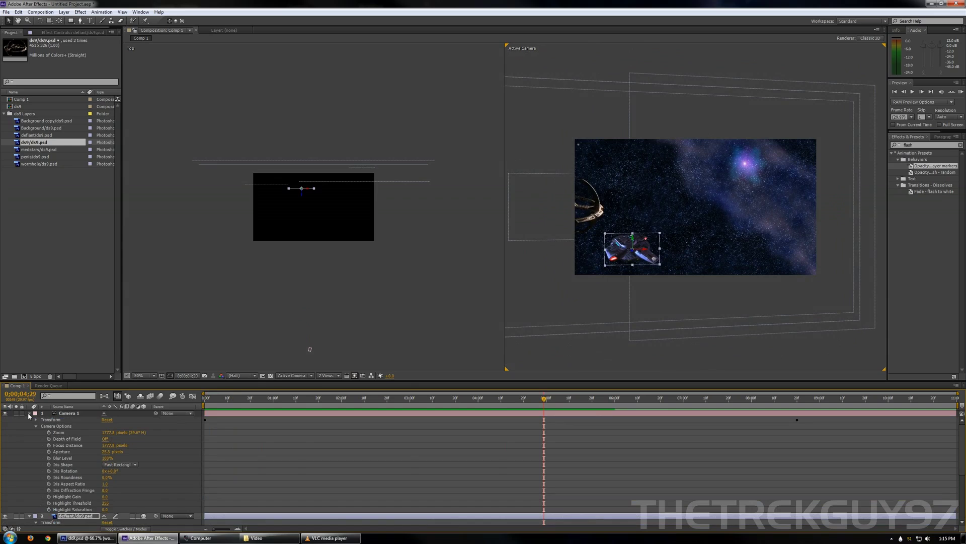
left_click(28, 413)
left_click(36, 419)
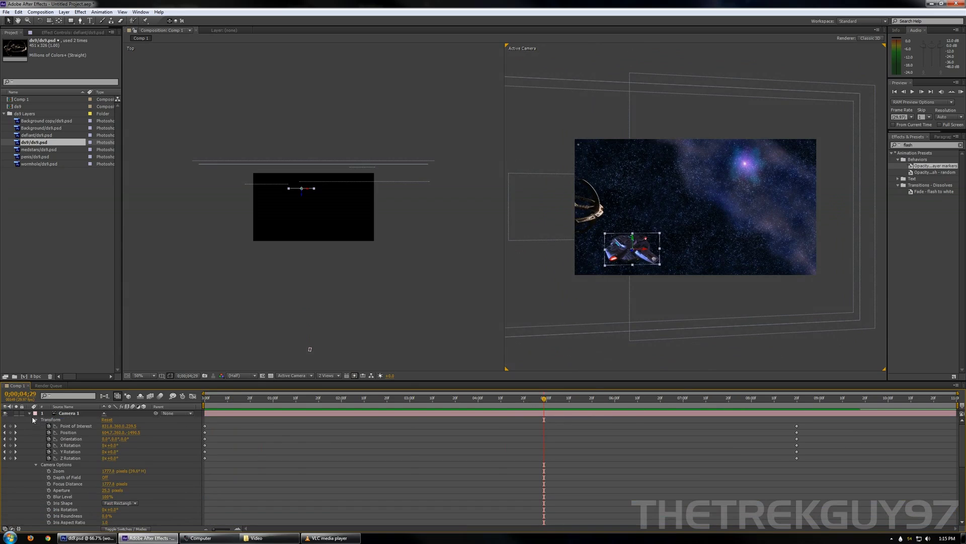
left_click(28, 413)
key("ctrl+a")
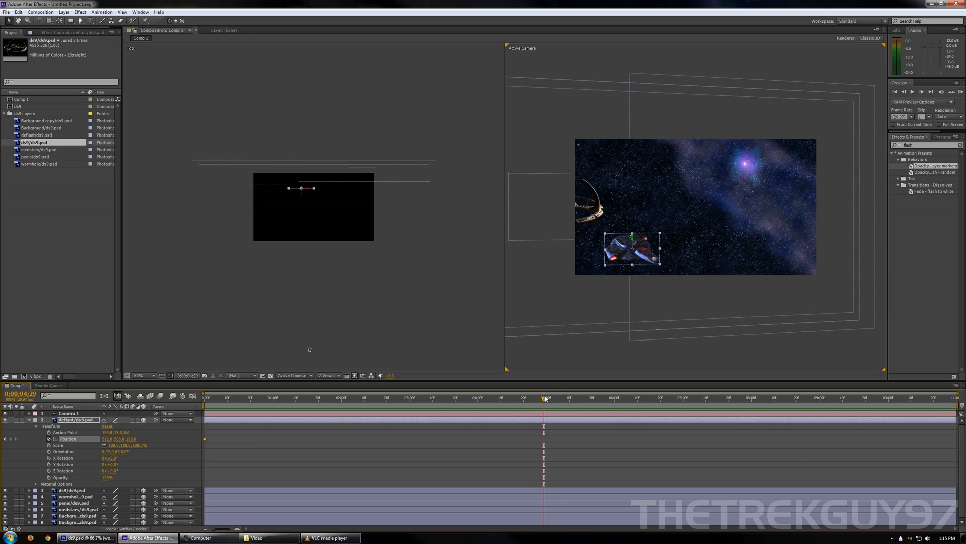
left_click_drag(546, 399, 799, 409)
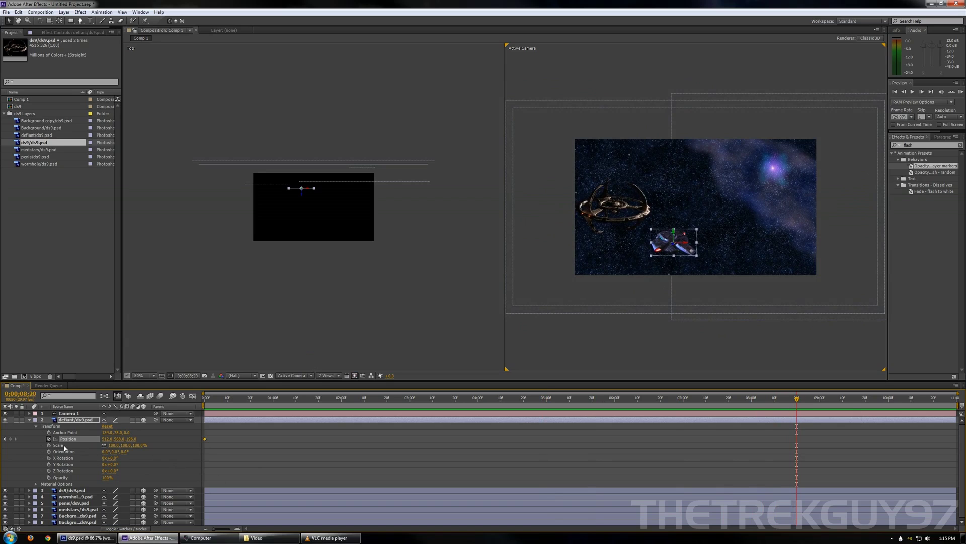
Keyframe the Defiant's Position near 8 seconds, moving it right, further back and down out of frame
left_click(10, 439)
left_click_drag(310, 192, 370, 301)
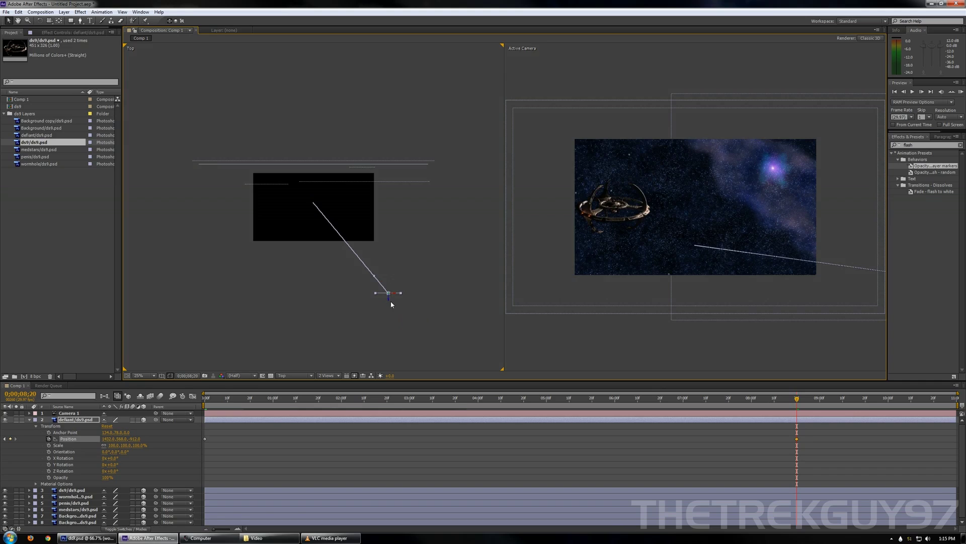
left_click_drag(389, 302, 359, 312)
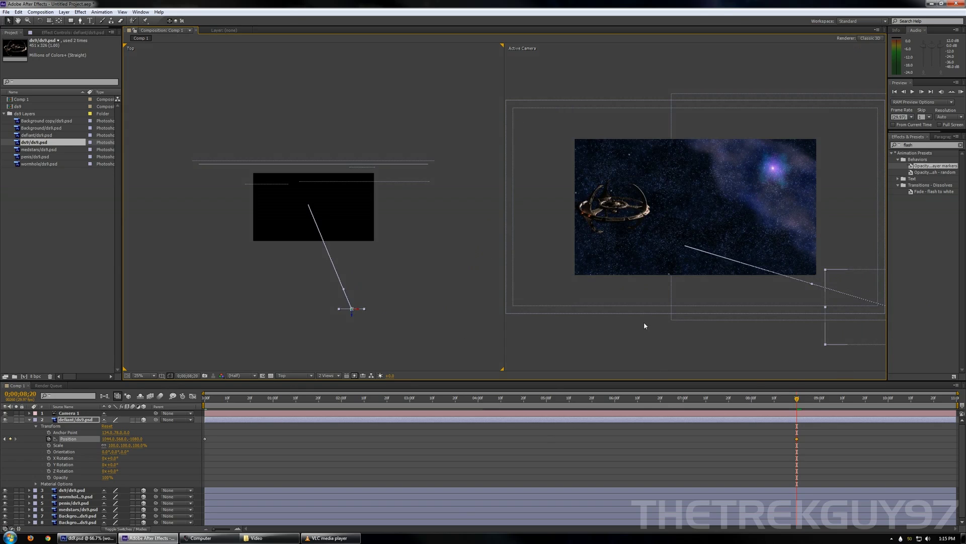
key("comma")
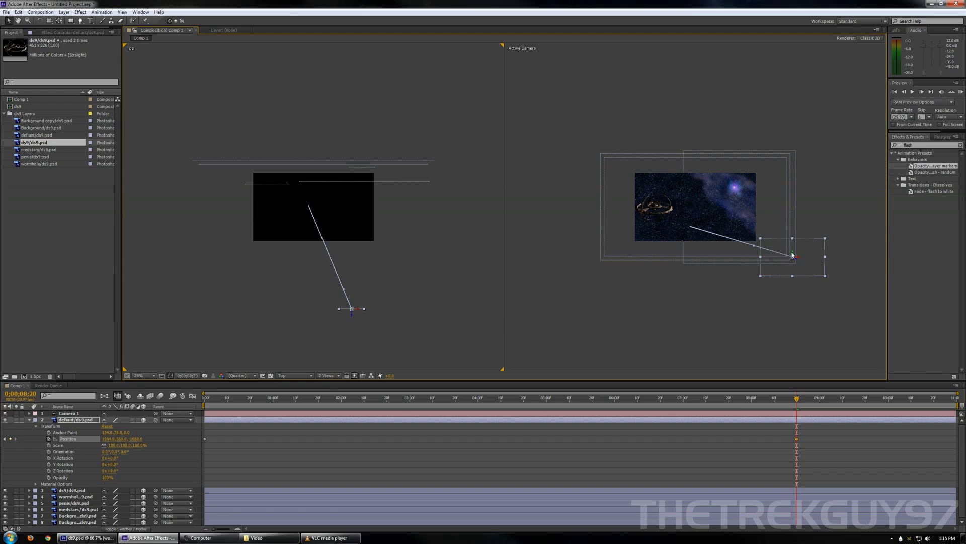
left_click_drag(794, 254, 792, 267)
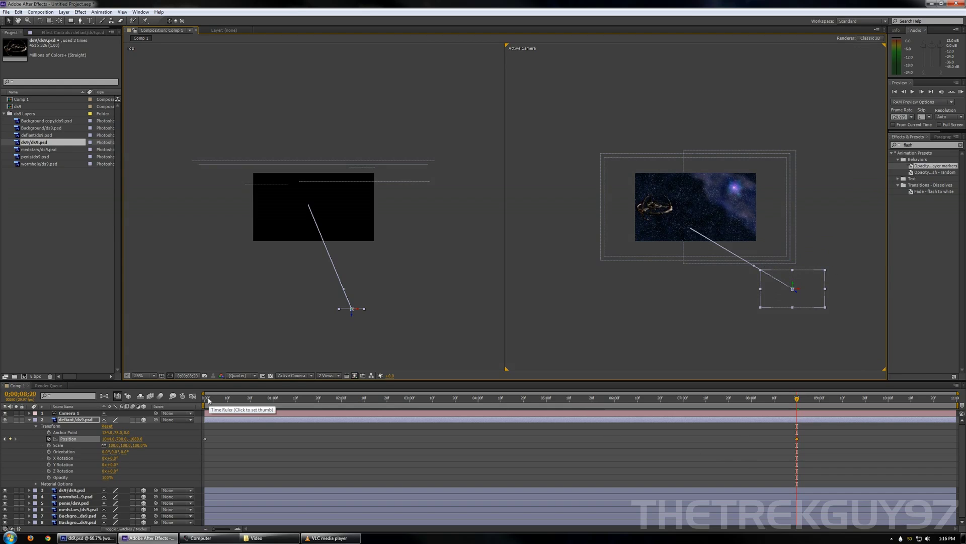
Preview the Defiant's flight from the start of the timeline, then zoom back in
left_click(206, 398)
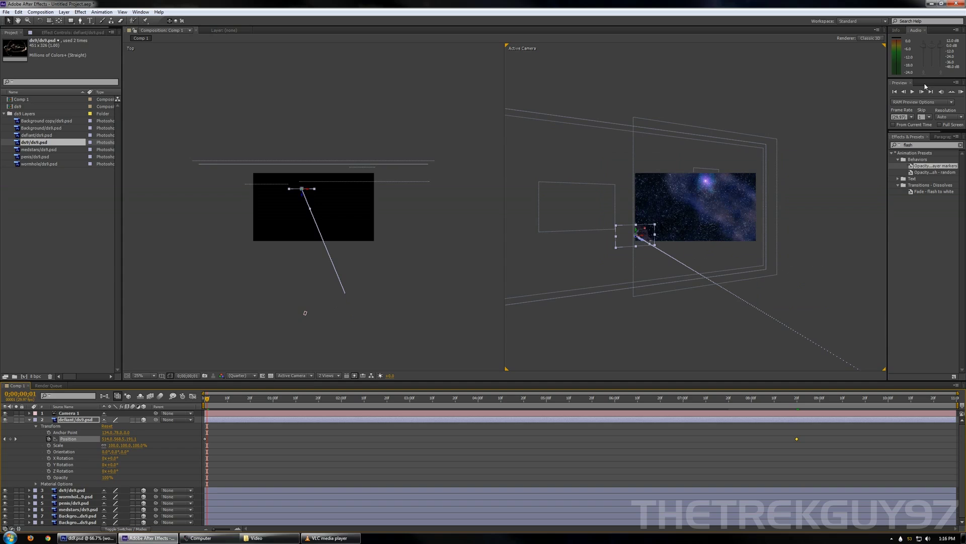
left_click(913, 91)
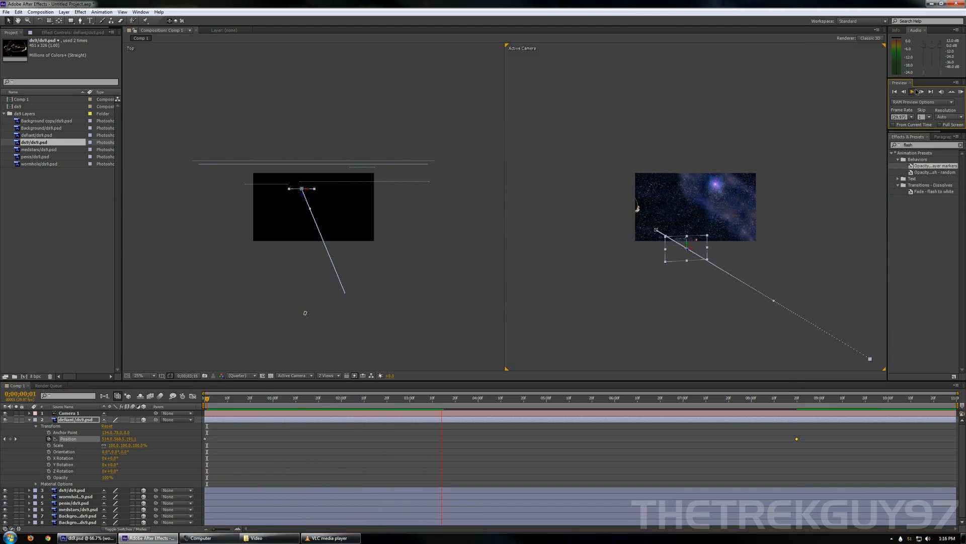
left_click(913, 92)
key("period")
key("period")
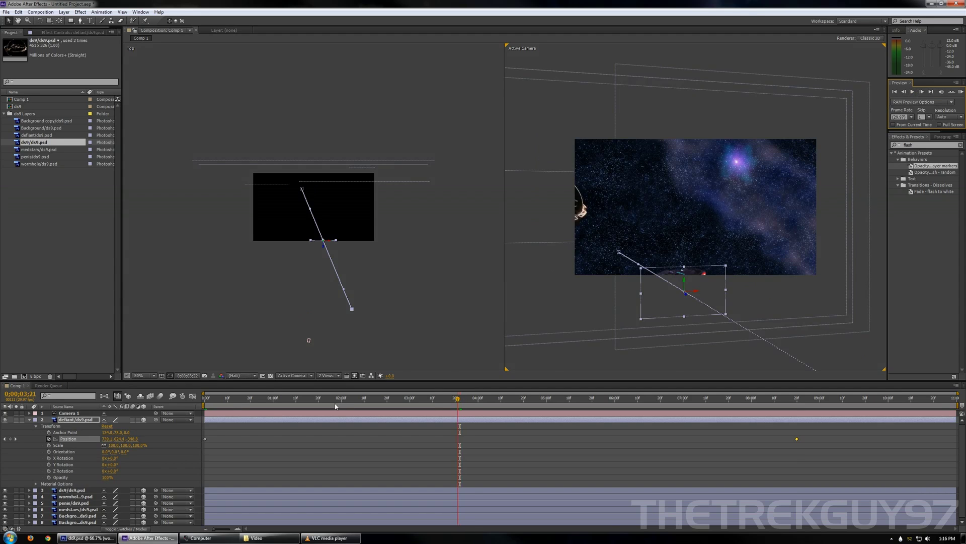
Return to frame 0 and switch the composition to the 1 View layout
left_click_drag(459, 399, 175, 408)
left_click(332, 379)
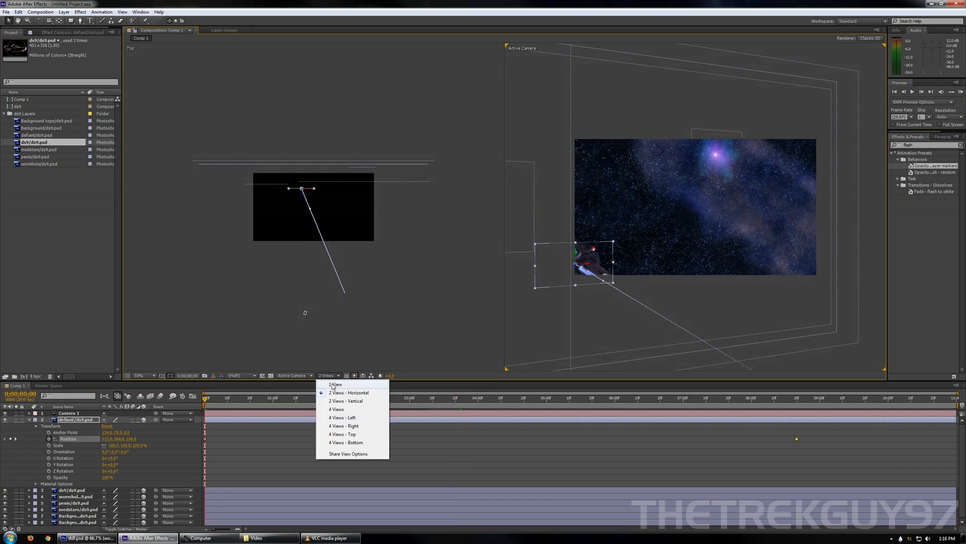
left_click(333, 384)
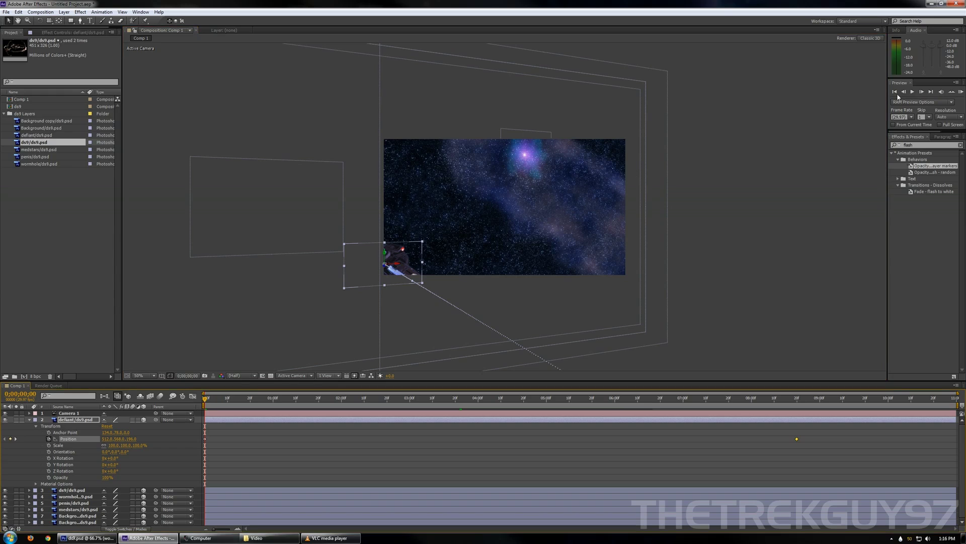
left_click(912, 93)
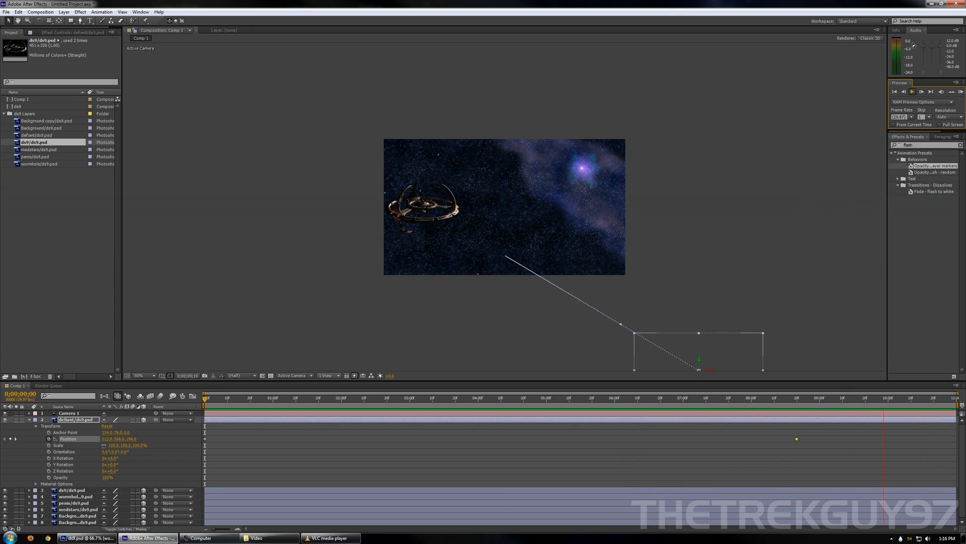
left_click(379, 492)
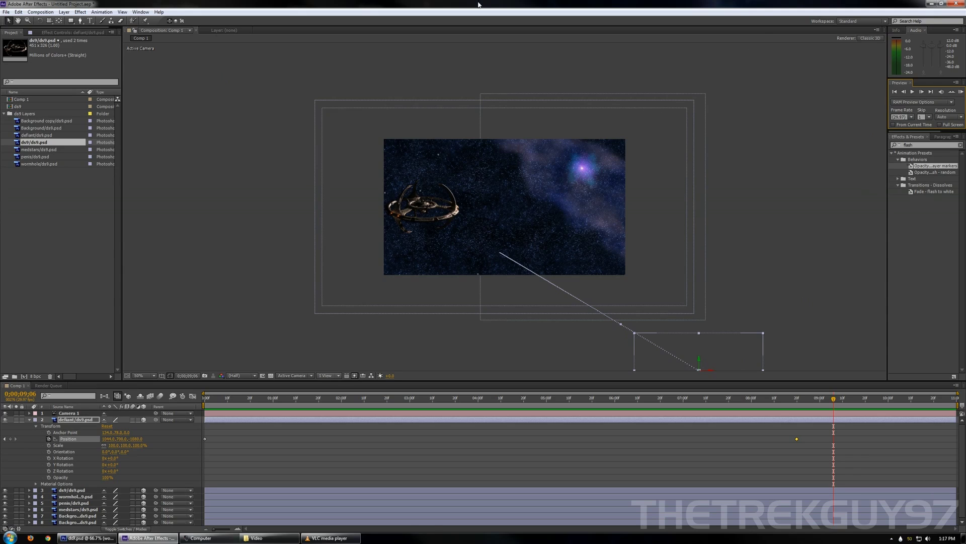
key("ctrl+m")
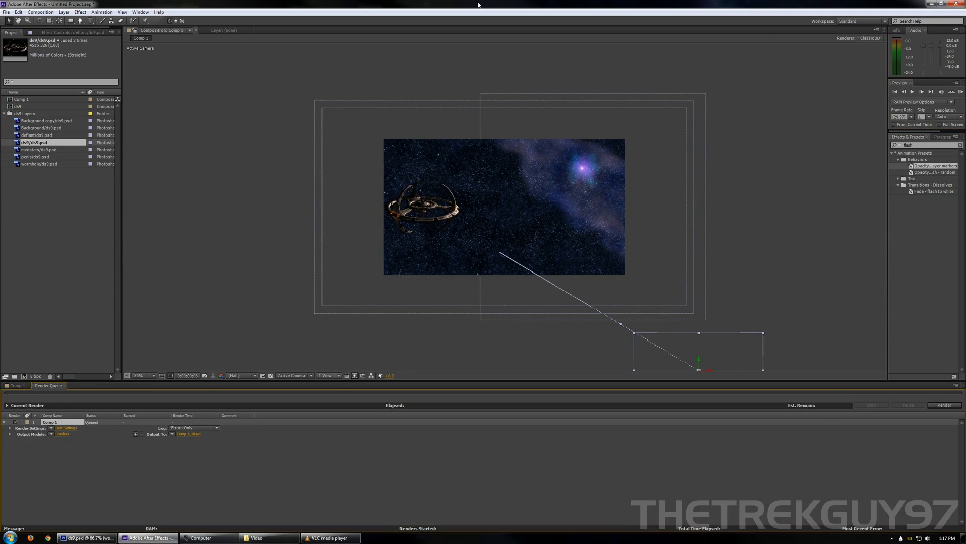
Set the output module's AVI video codec to Xvid MPEG-4 Codec
left_click(62, 433)
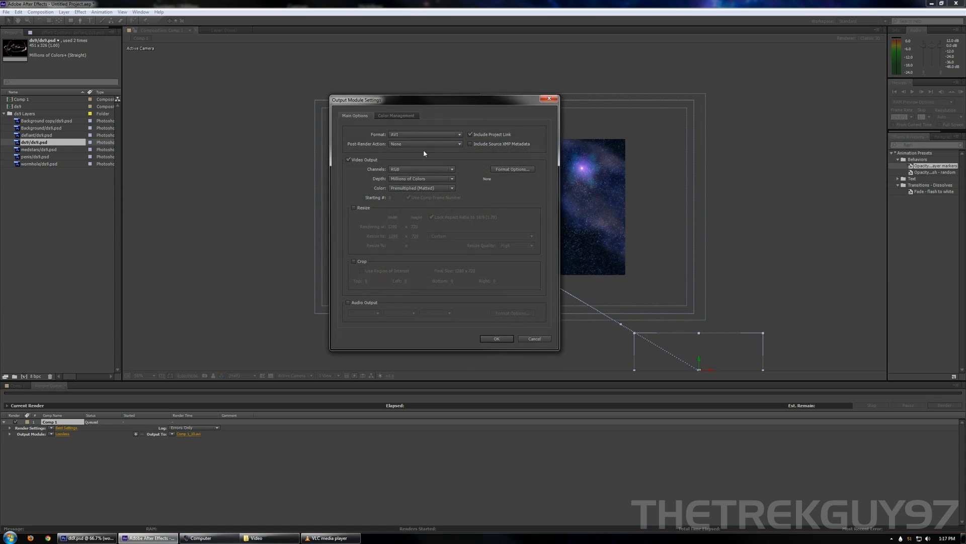
left_click(503, 170)
left_click(433, 143)
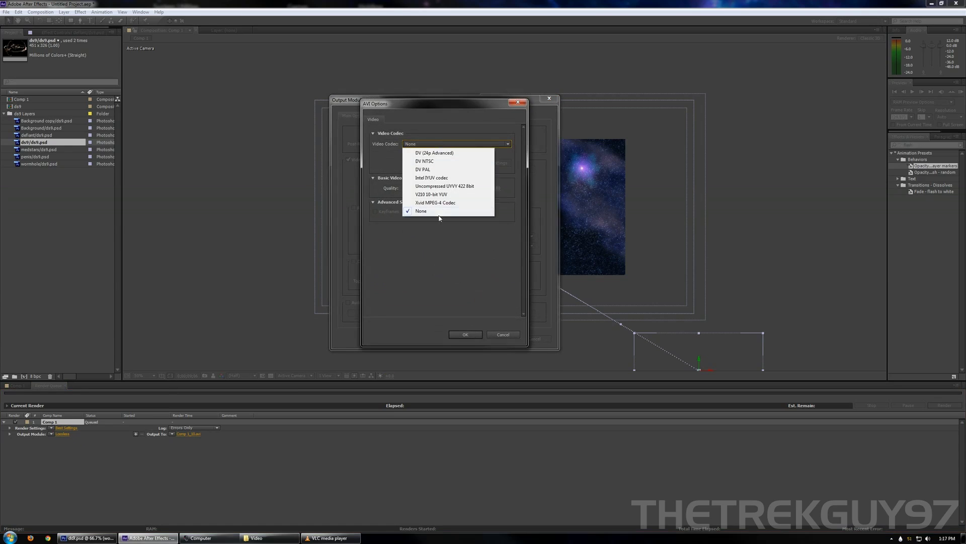
left_click(442, 203)
left_click(498, 164)
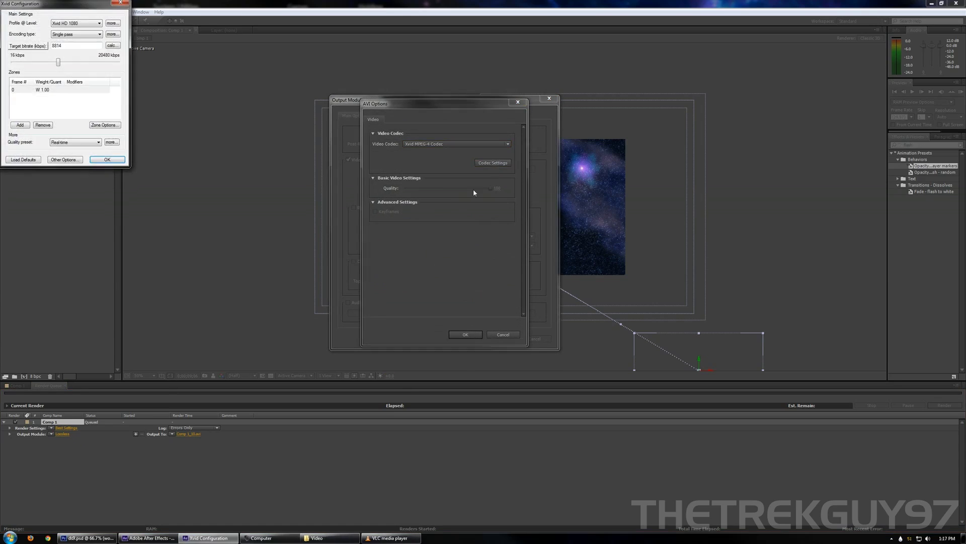
left_click(108, 159)
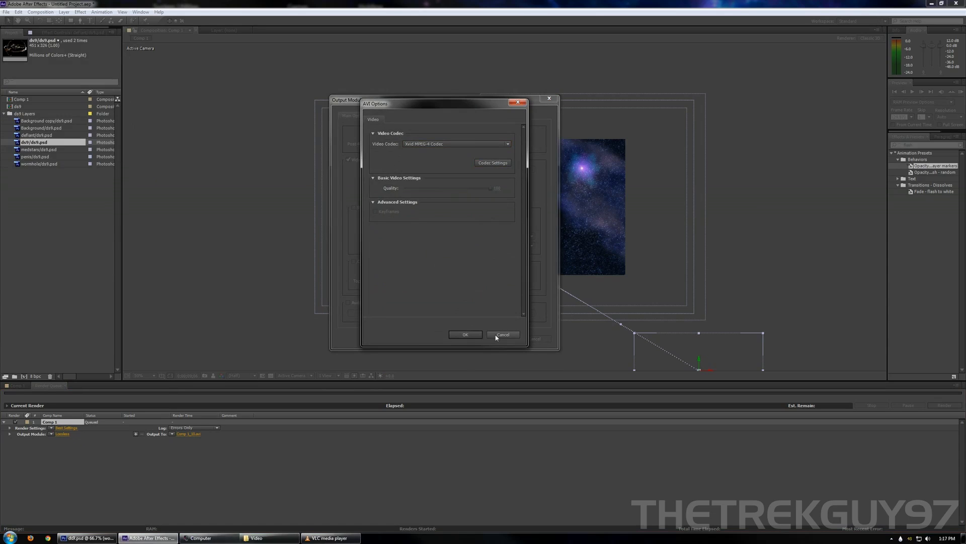
left_click(466, 334)
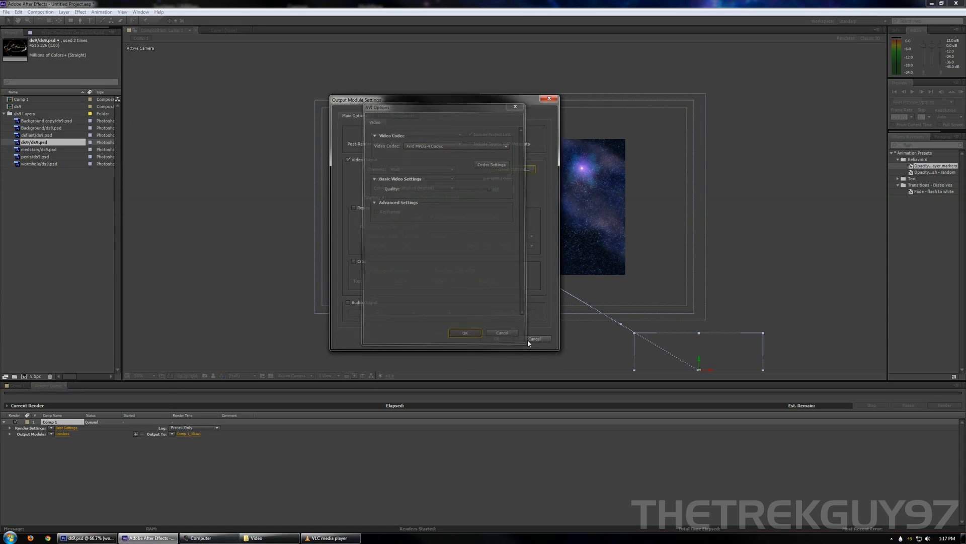
Leave audio output off, confirm the output module and start rendering Comp 1
left_click(360, 303)
left_click(360, 303)
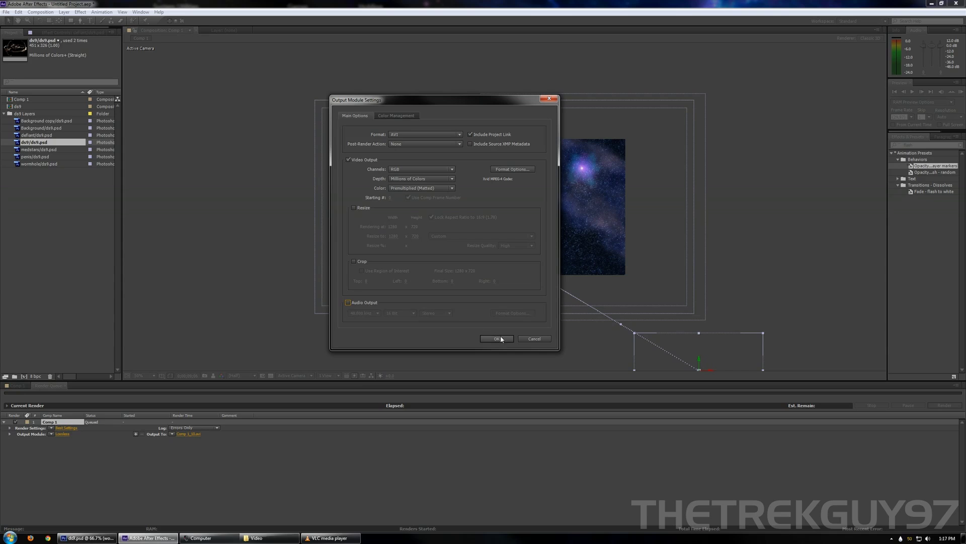
left_click(500, 337)
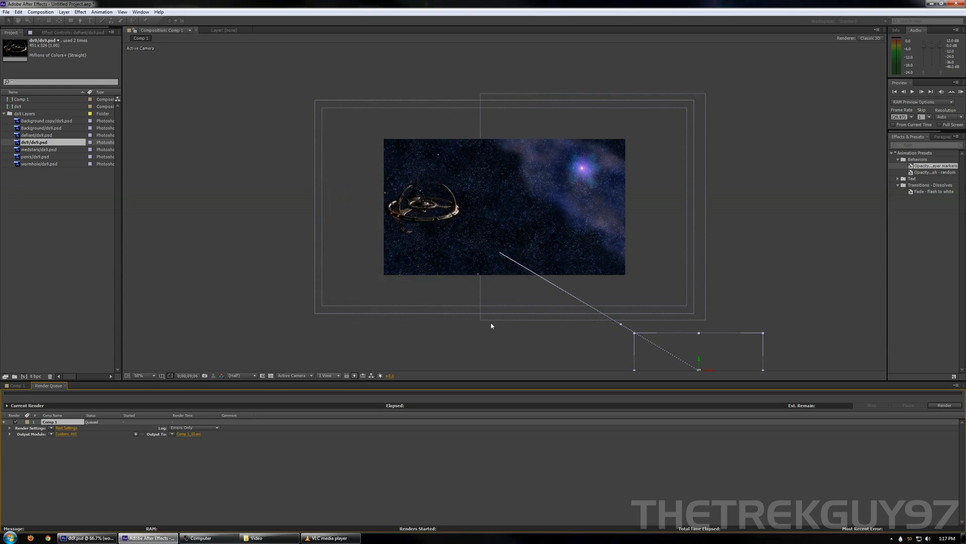
left_click(945, 405)
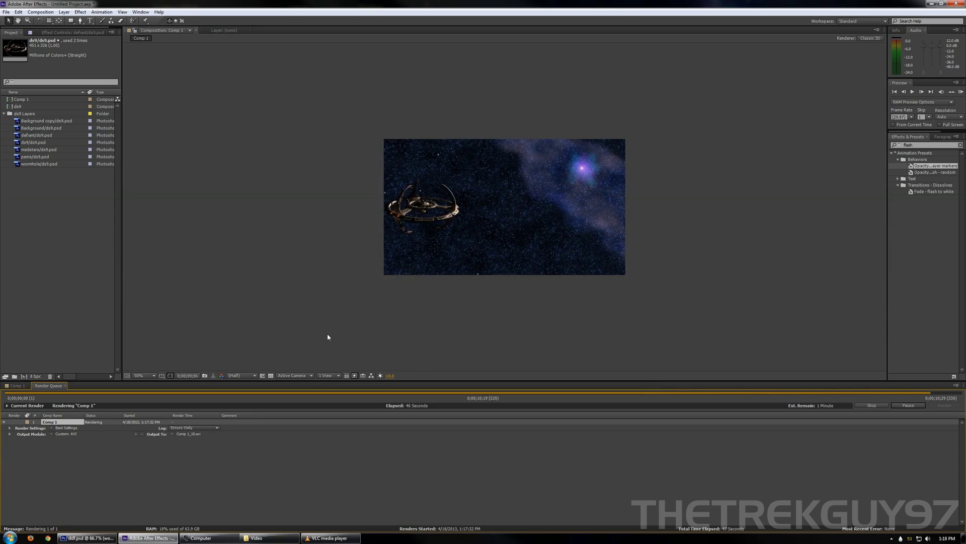
Play the rendered Comp 1_10.avi from the Video folder in VLC, then close it and return to After Effects
left_click(256, 538)
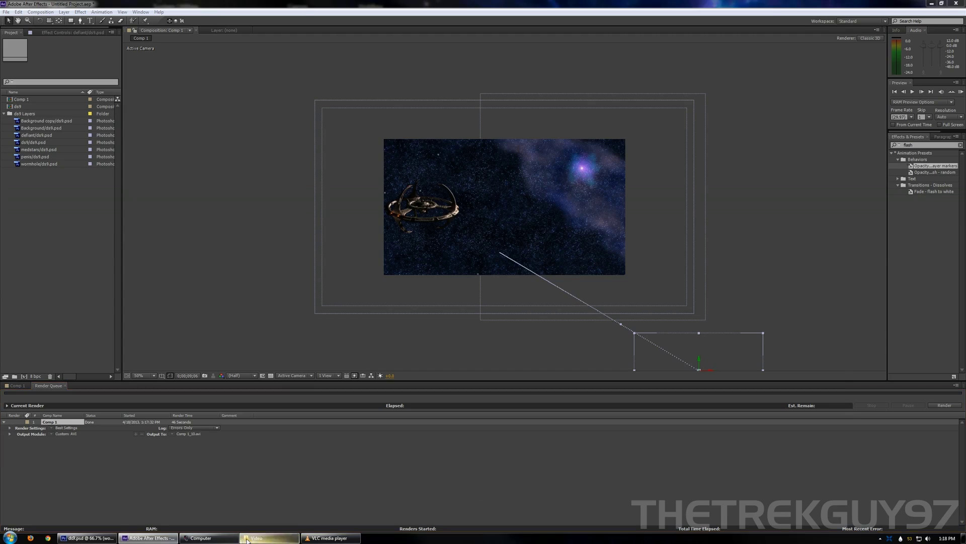
double_click(726, 260)
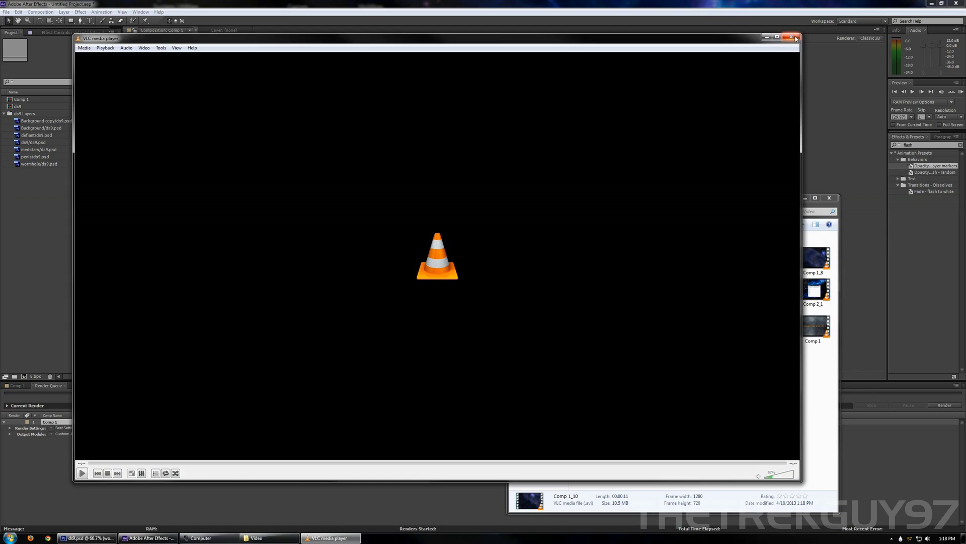
left_click(791, 37)
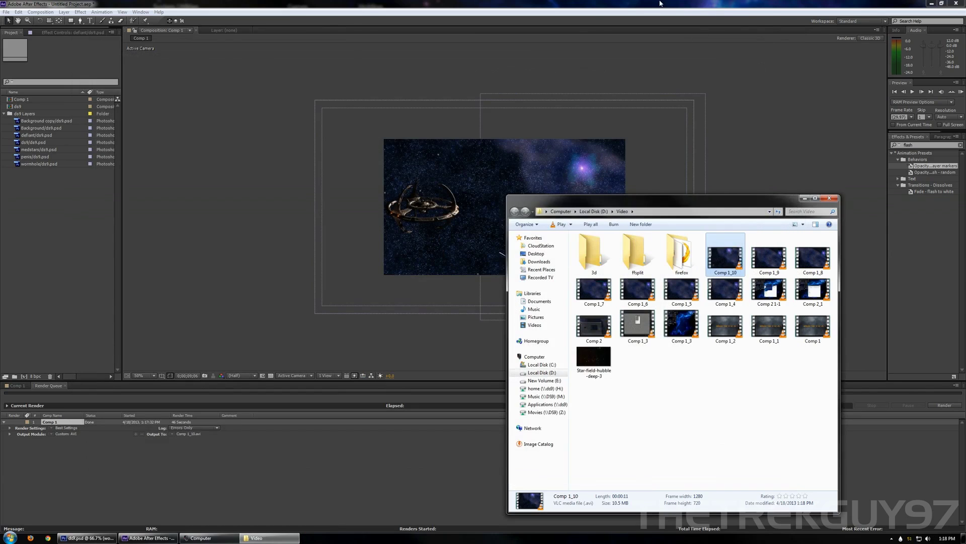
left_click(661, 3)
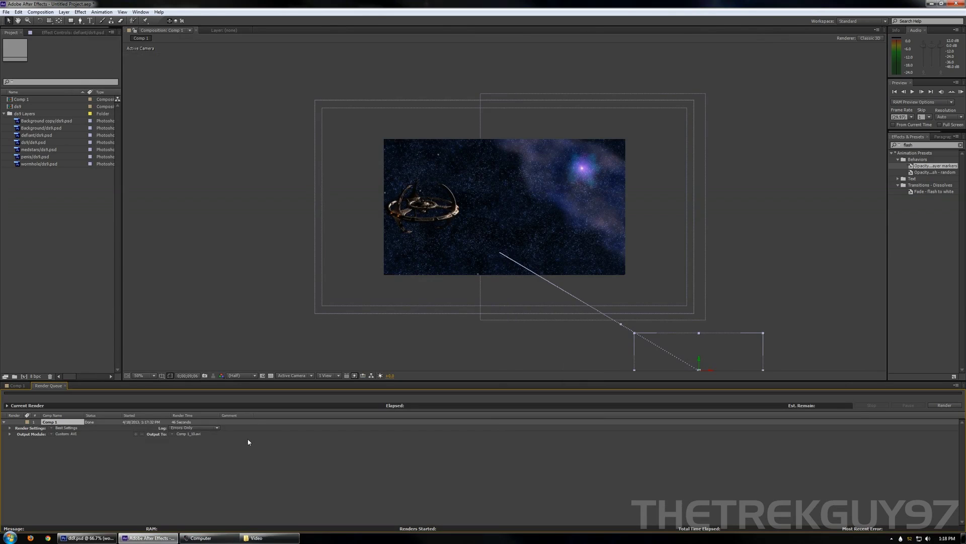